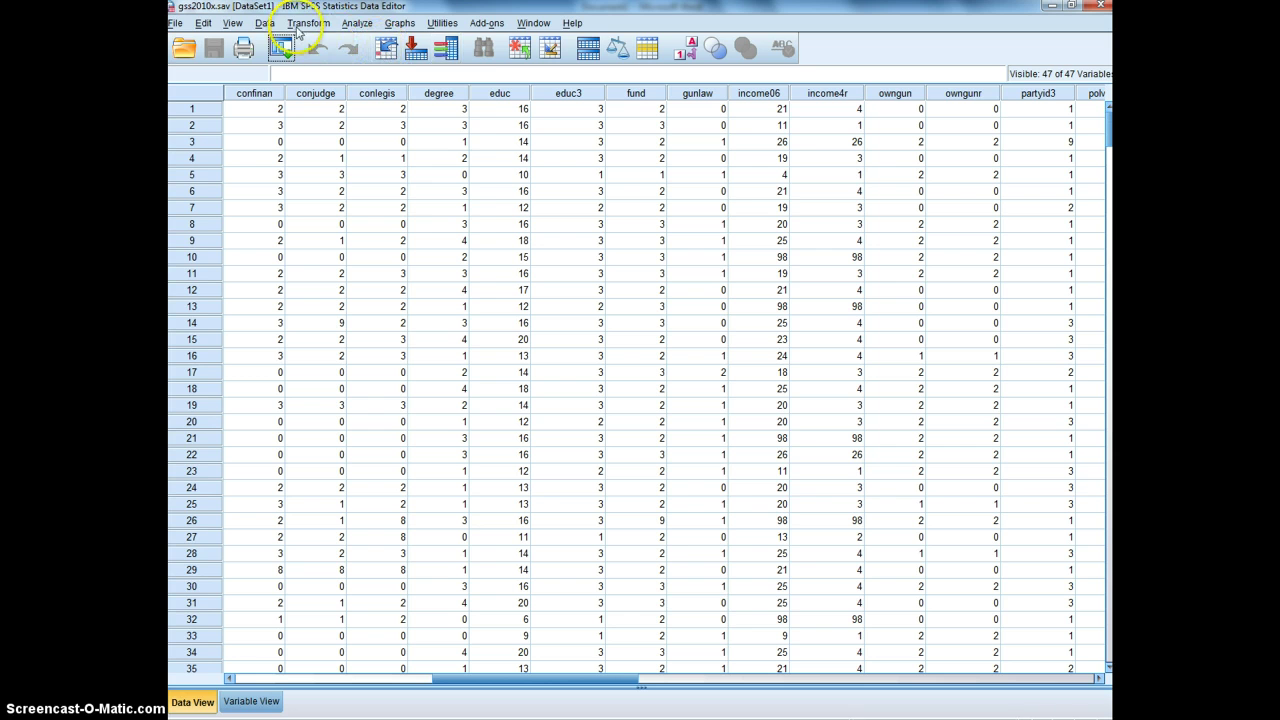
Open Recode into Different Variables and widen the dialog so the variable labels in the source list are readable.
click(304, 24)
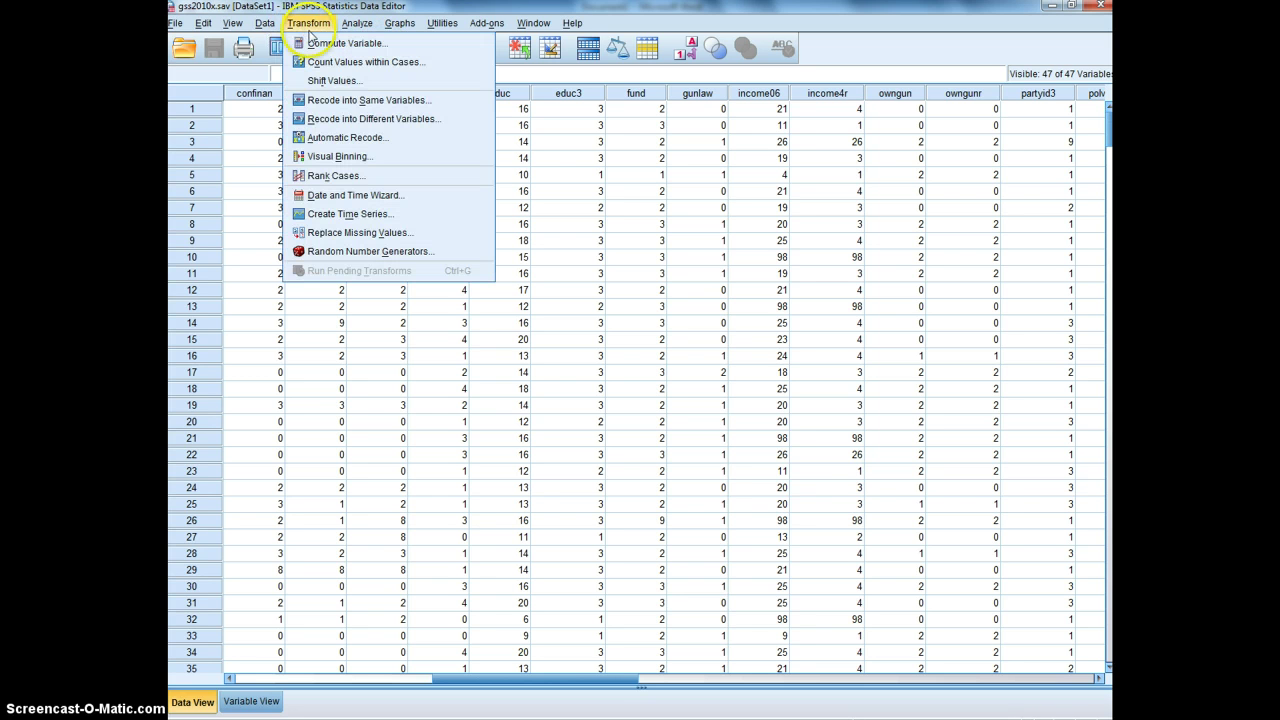
click(312, 26)
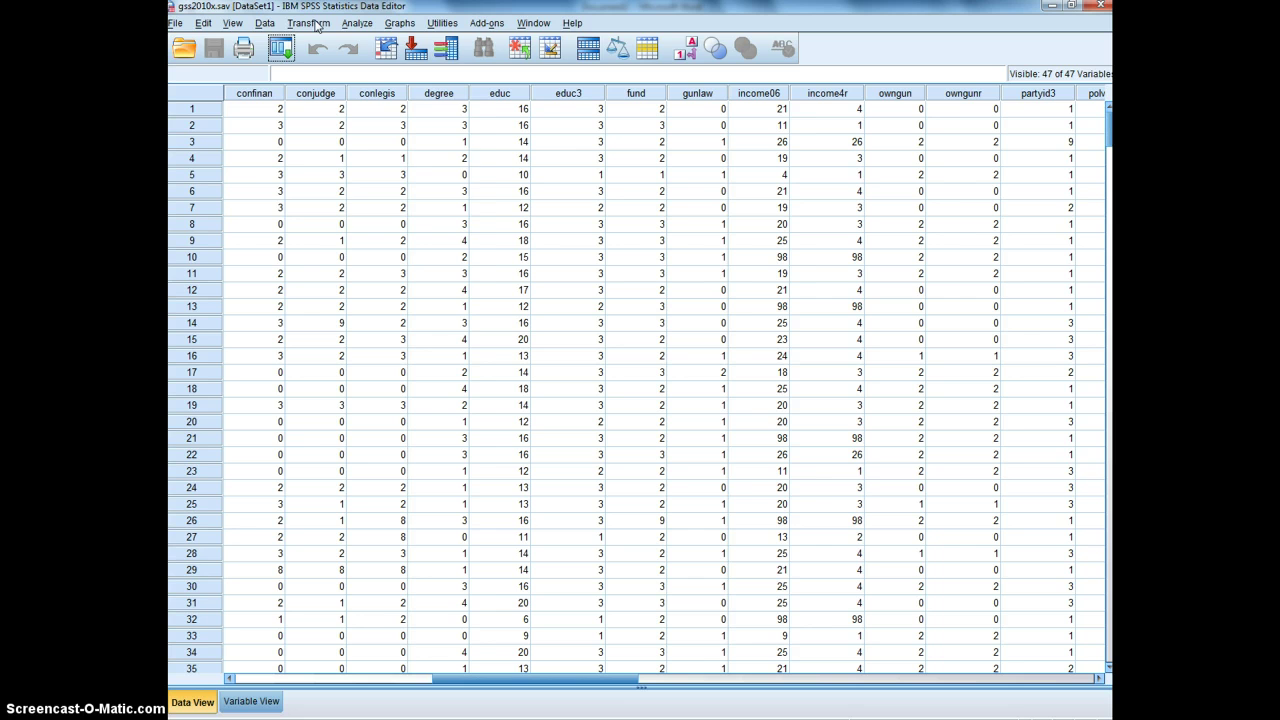
click(312, 23)
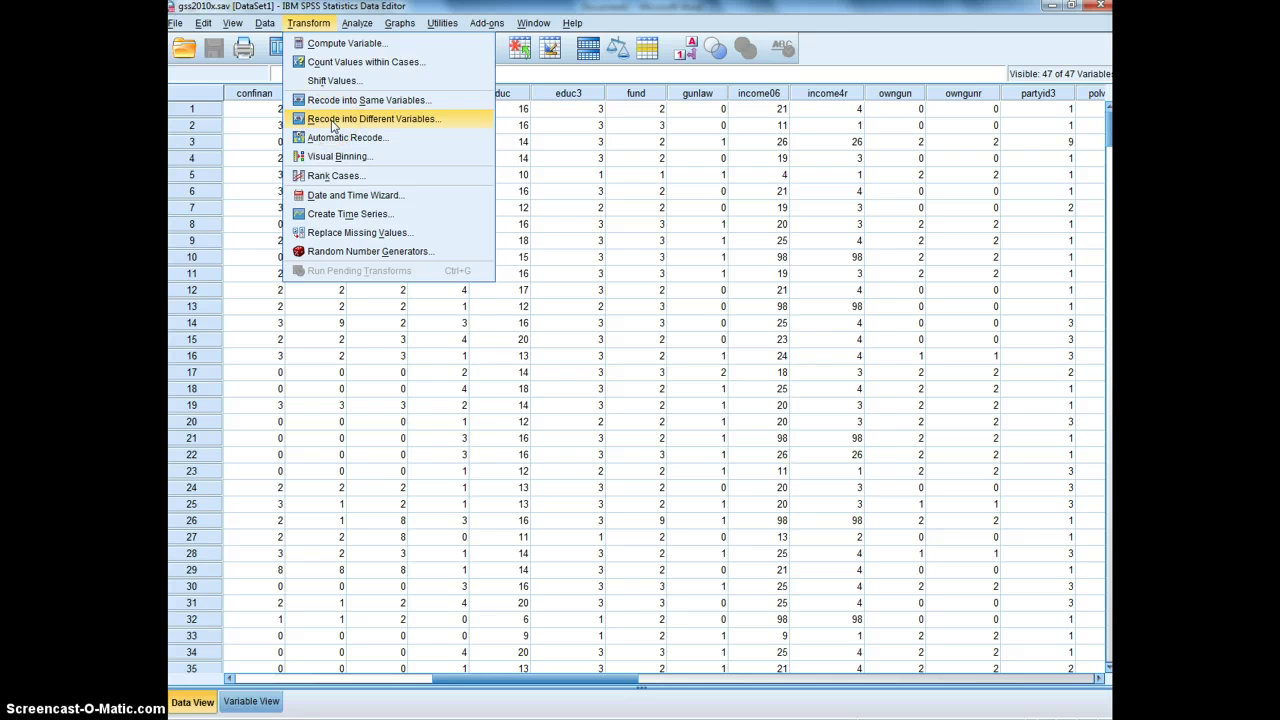
click(334, 120)
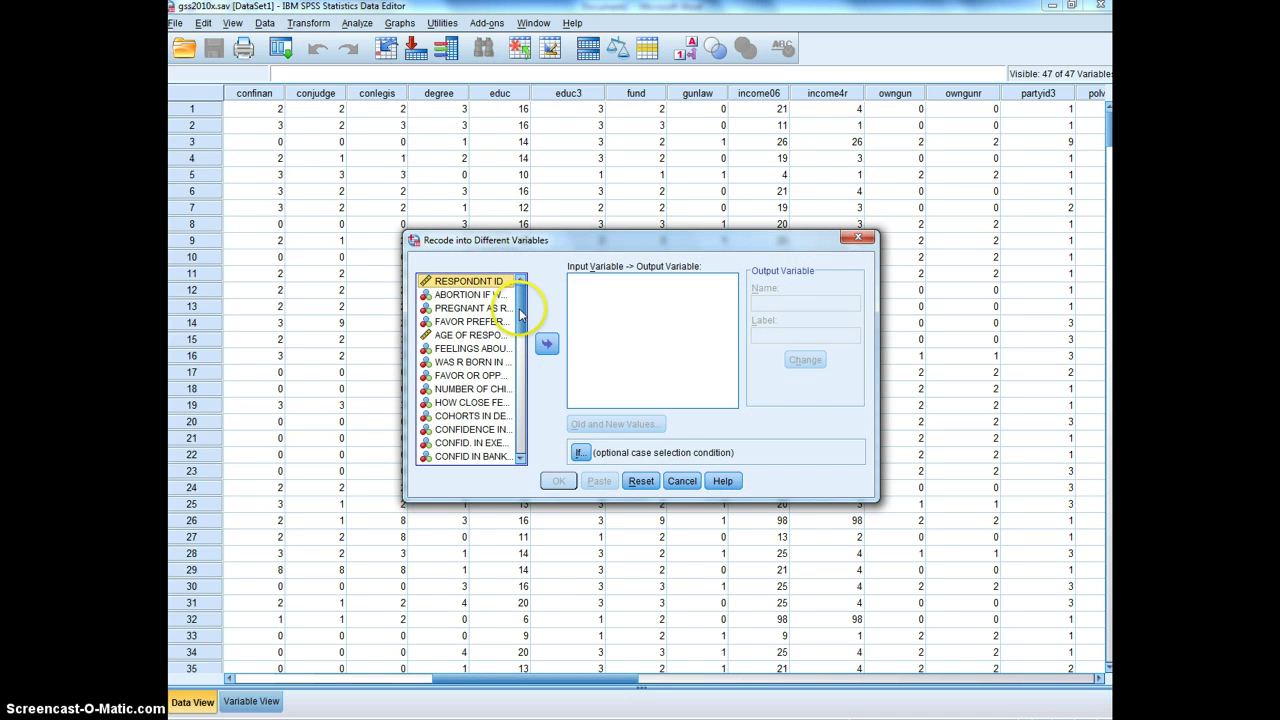
drag(520, 315, 518, 337)
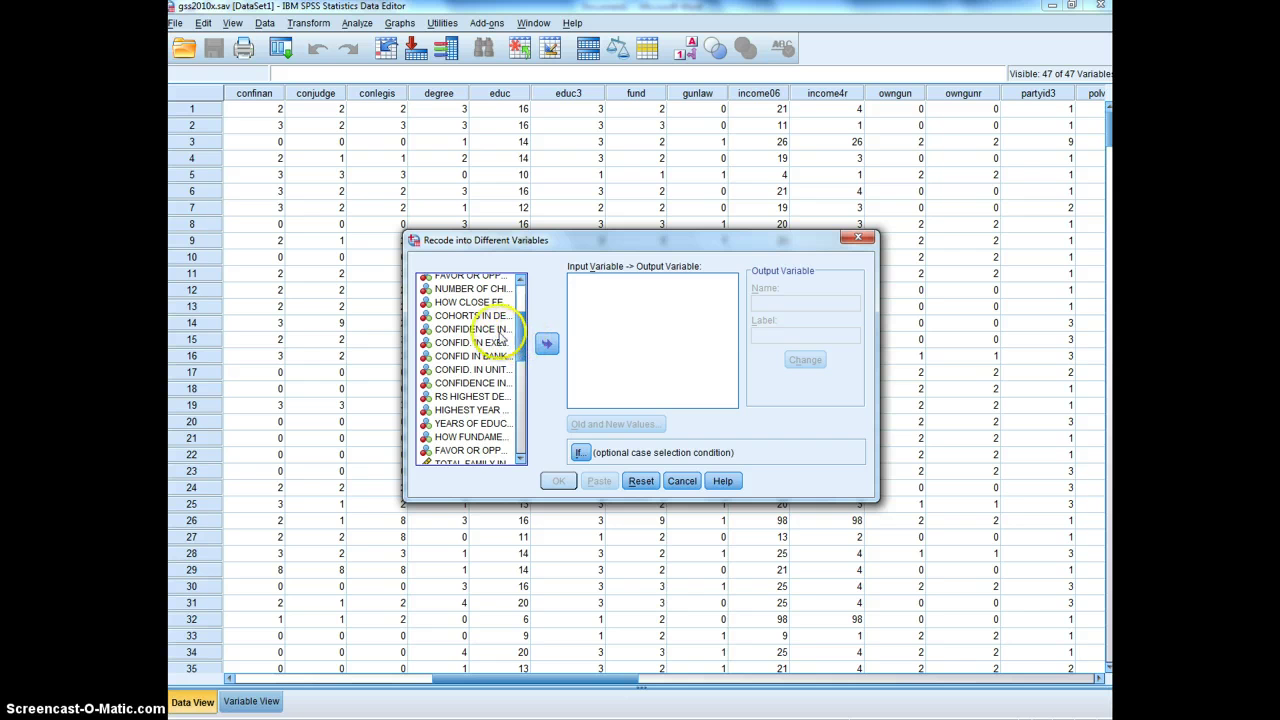
drag(401, 332, 252, 334)
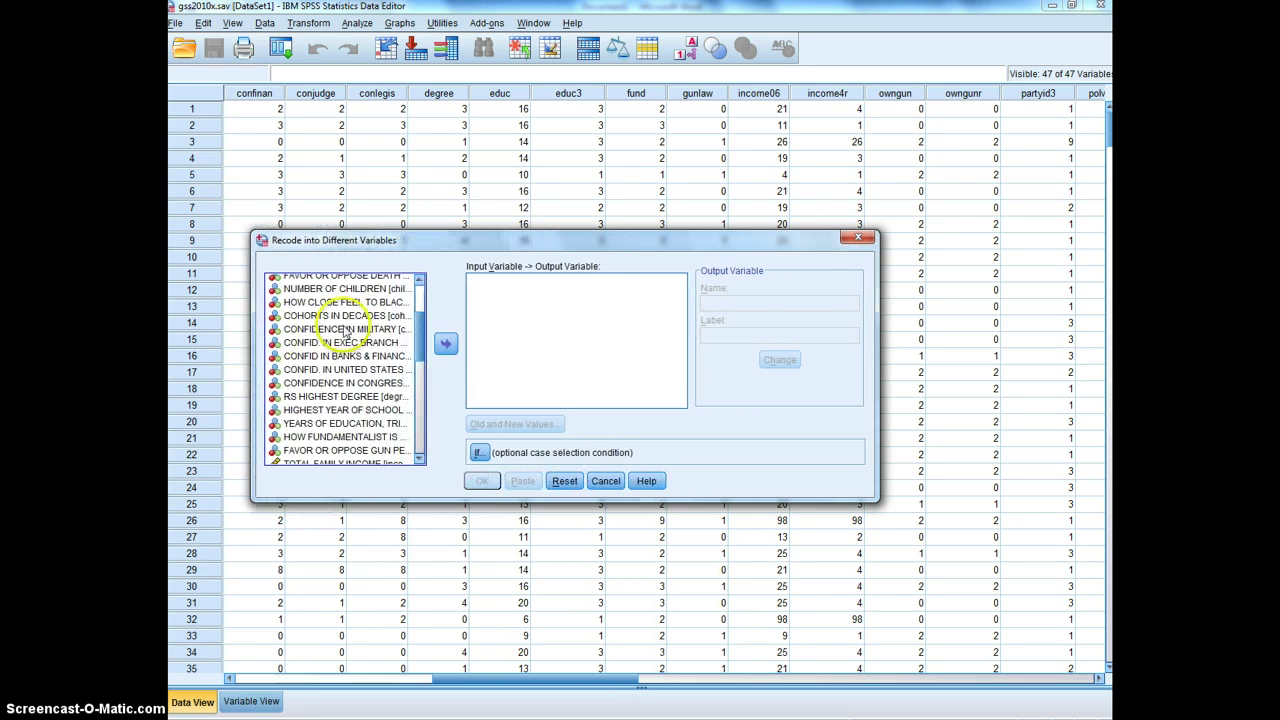
Add the confidence variables confed, conjudge and conlegis as the input variables for the recode.
click(348, 343)
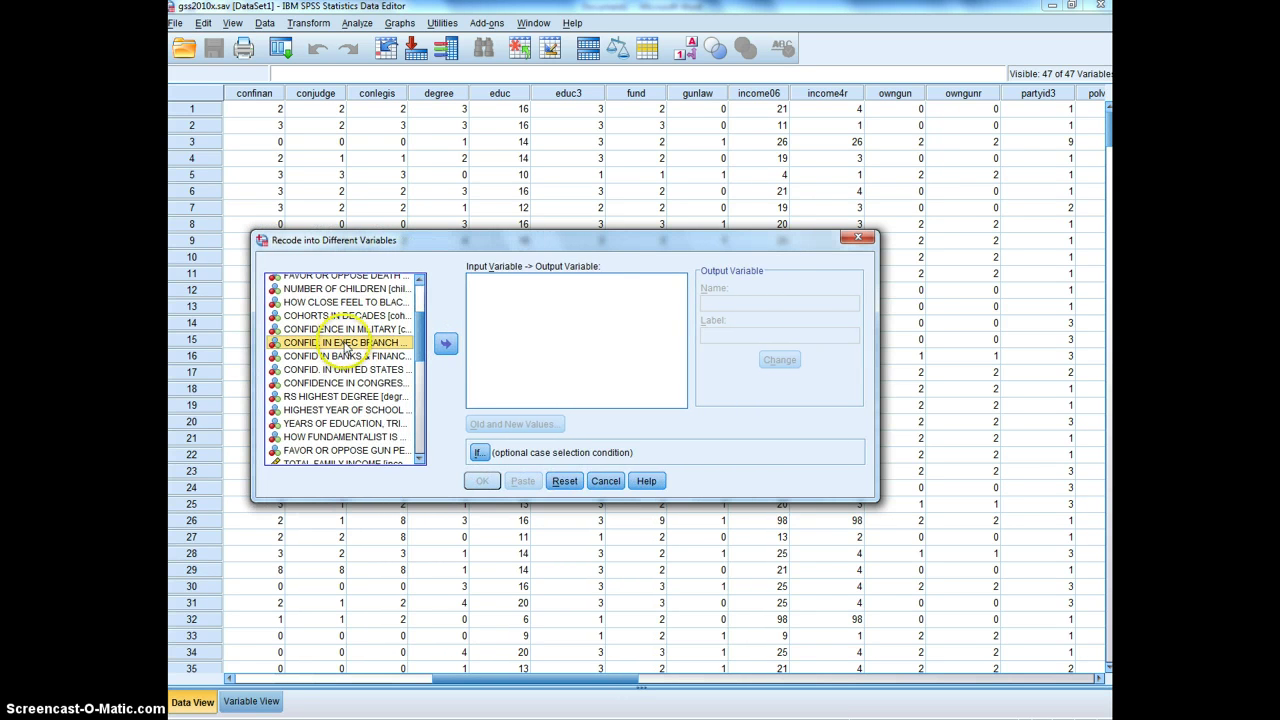
click(446, 343)
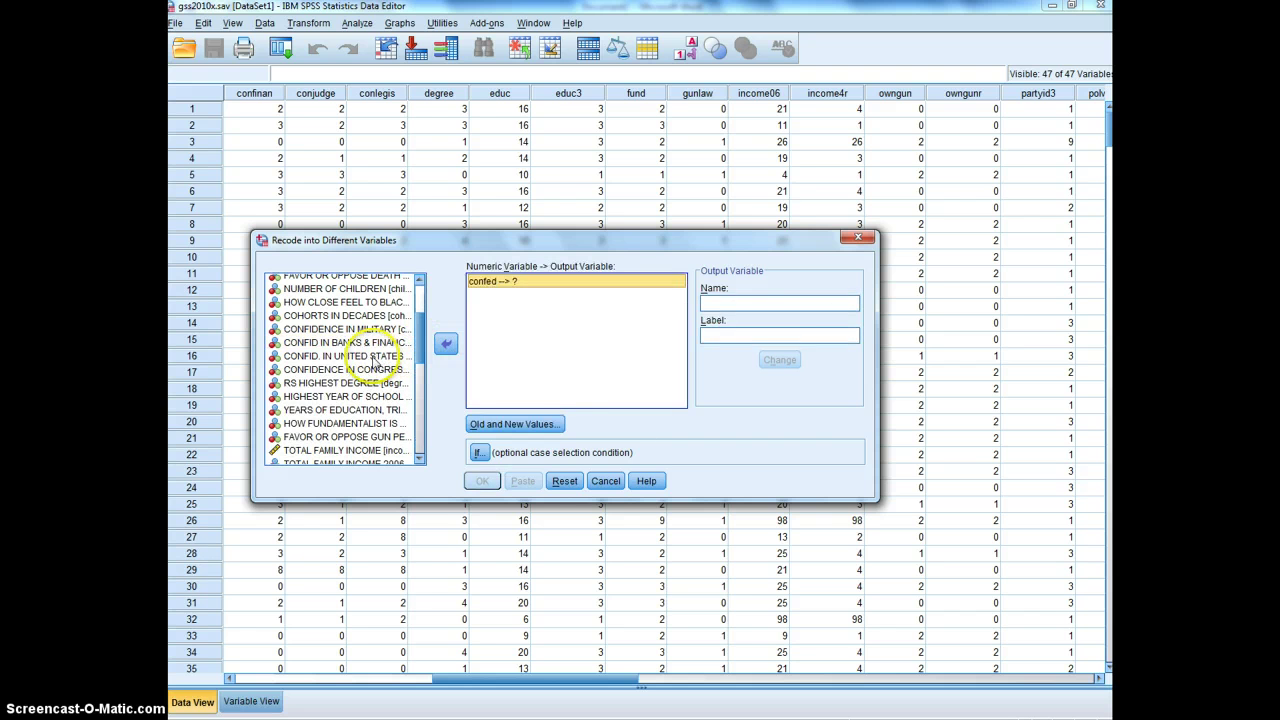
click(374, 357)
click(446, 344)
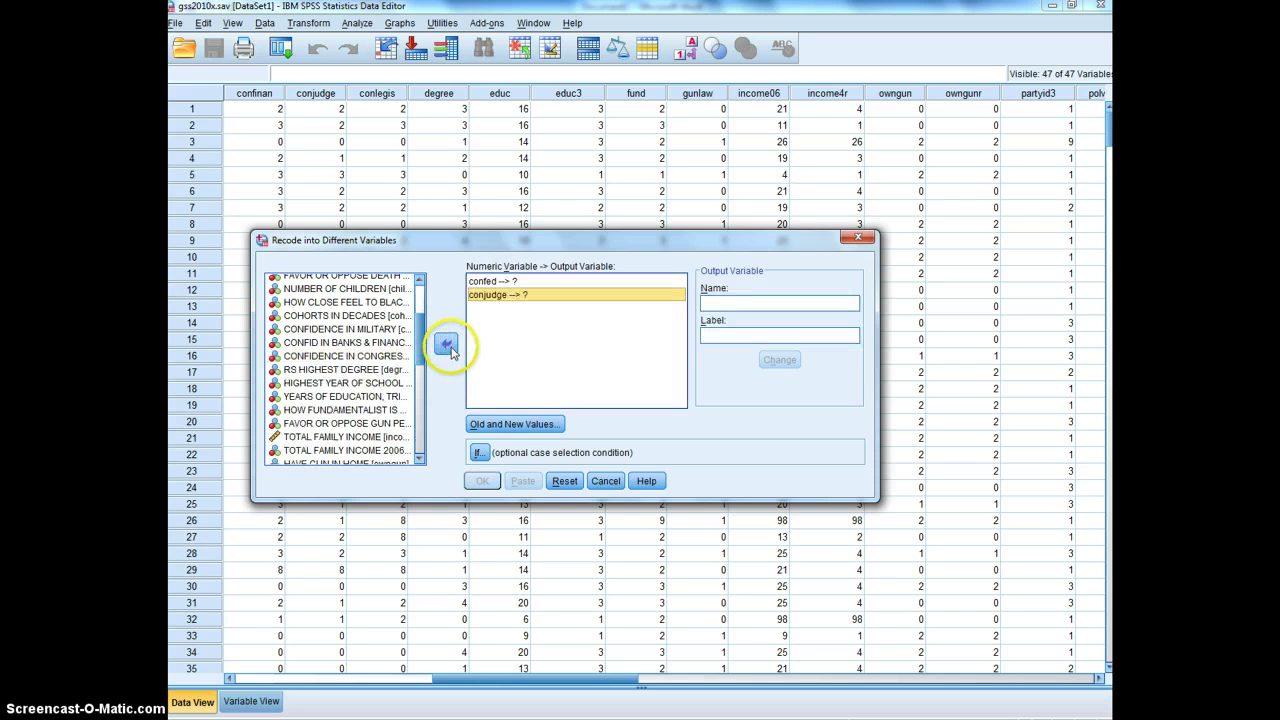
click(368, 356)
click(446, 344)
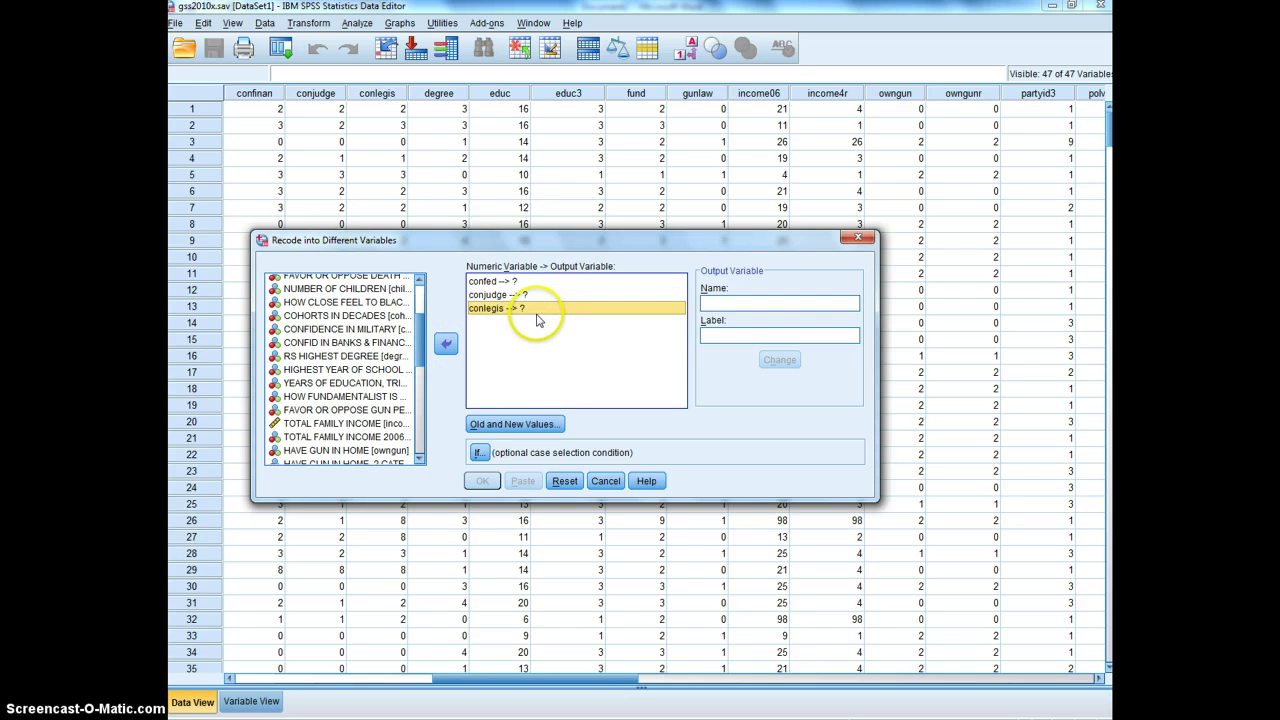
Name the output variables confednew for confed, conjudgenew for conjudge and conlegisnew for conlegis.
click(527, 282)
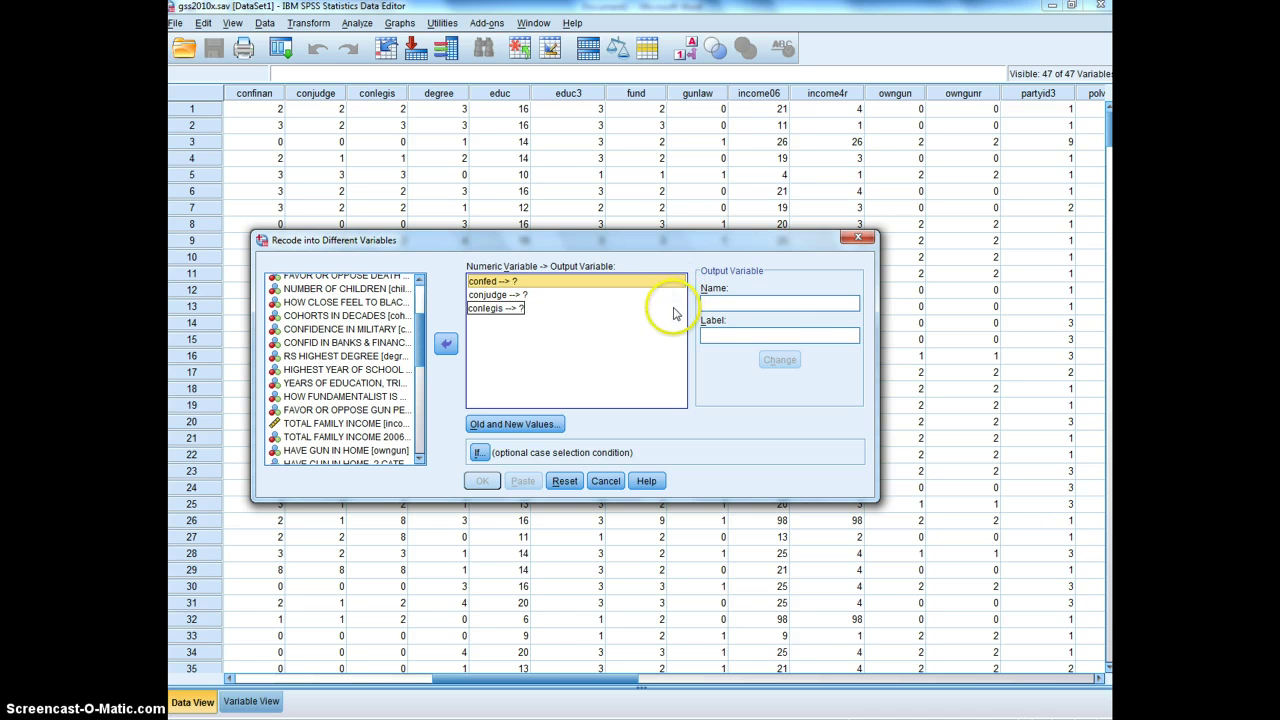
click(734, 303)
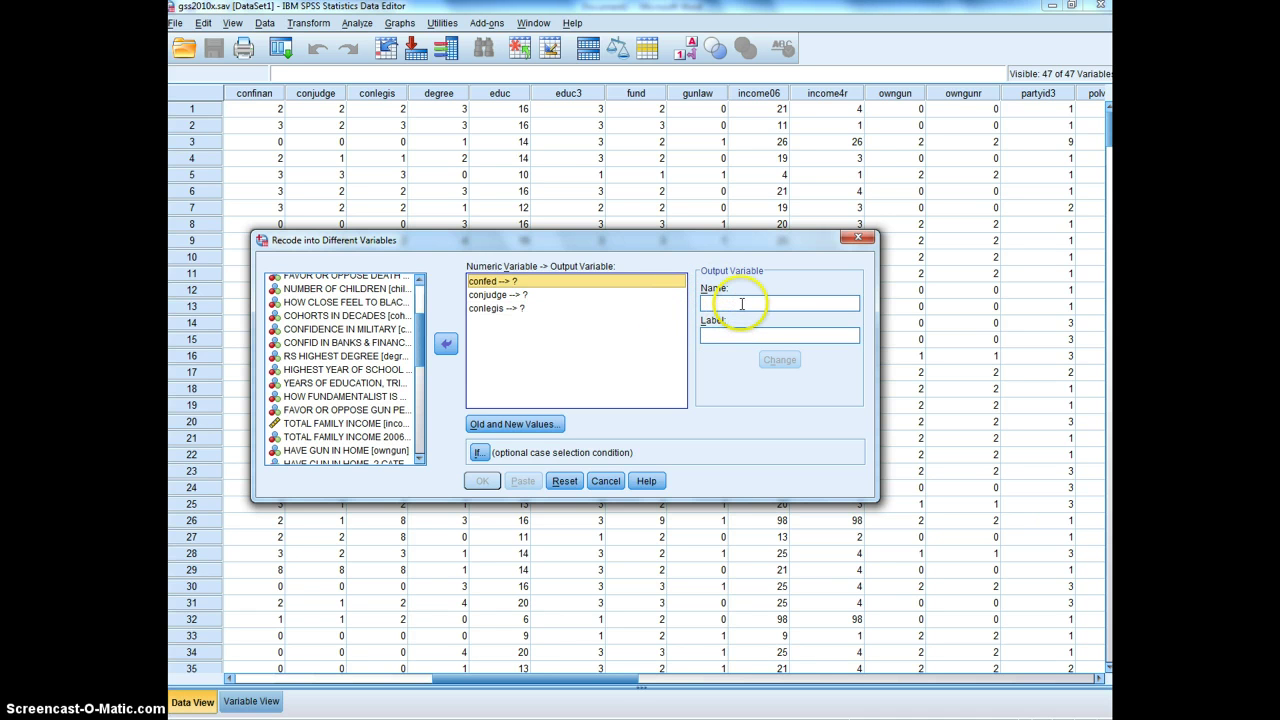
click(741, 303)
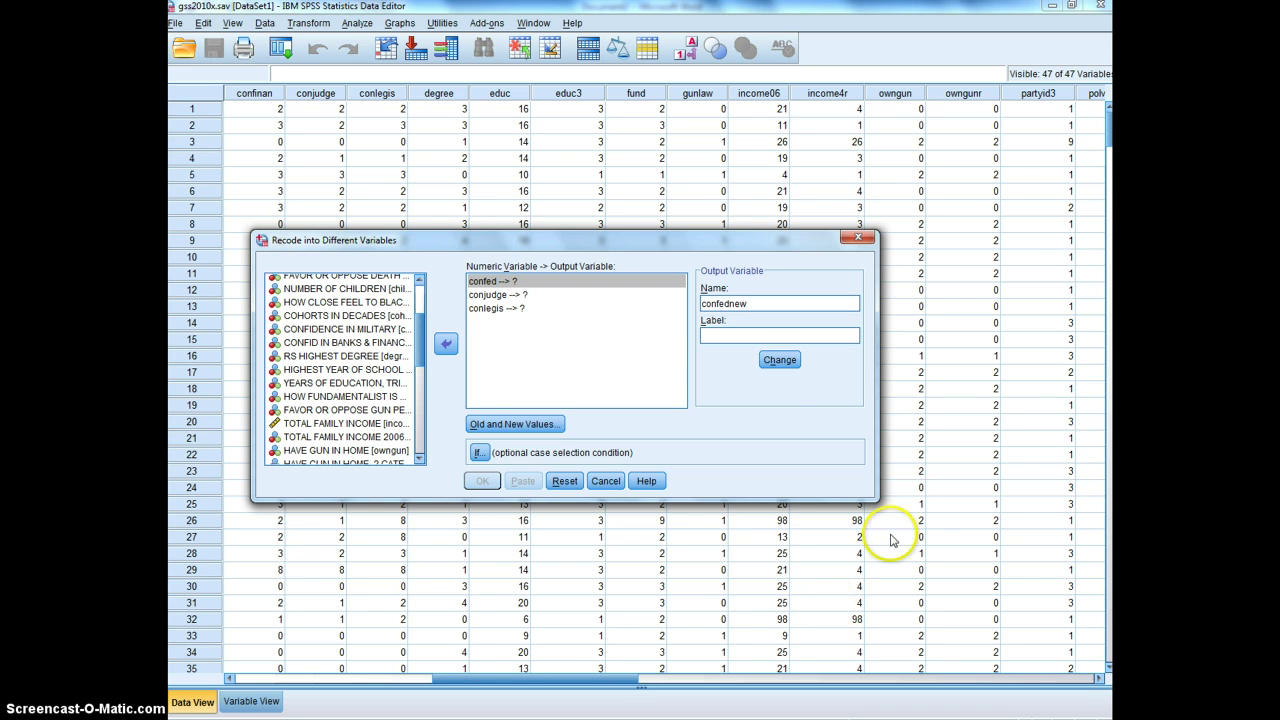
click(780, 359)
click(516, 298)
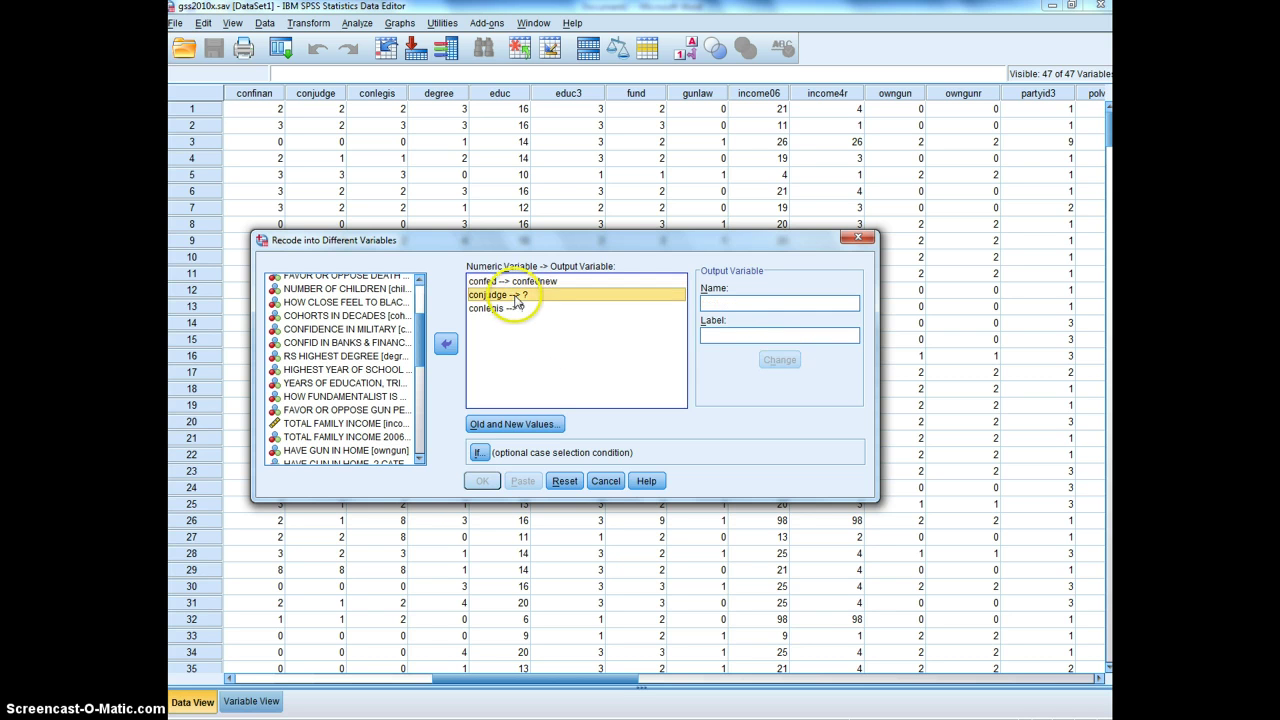
click(737, 304)
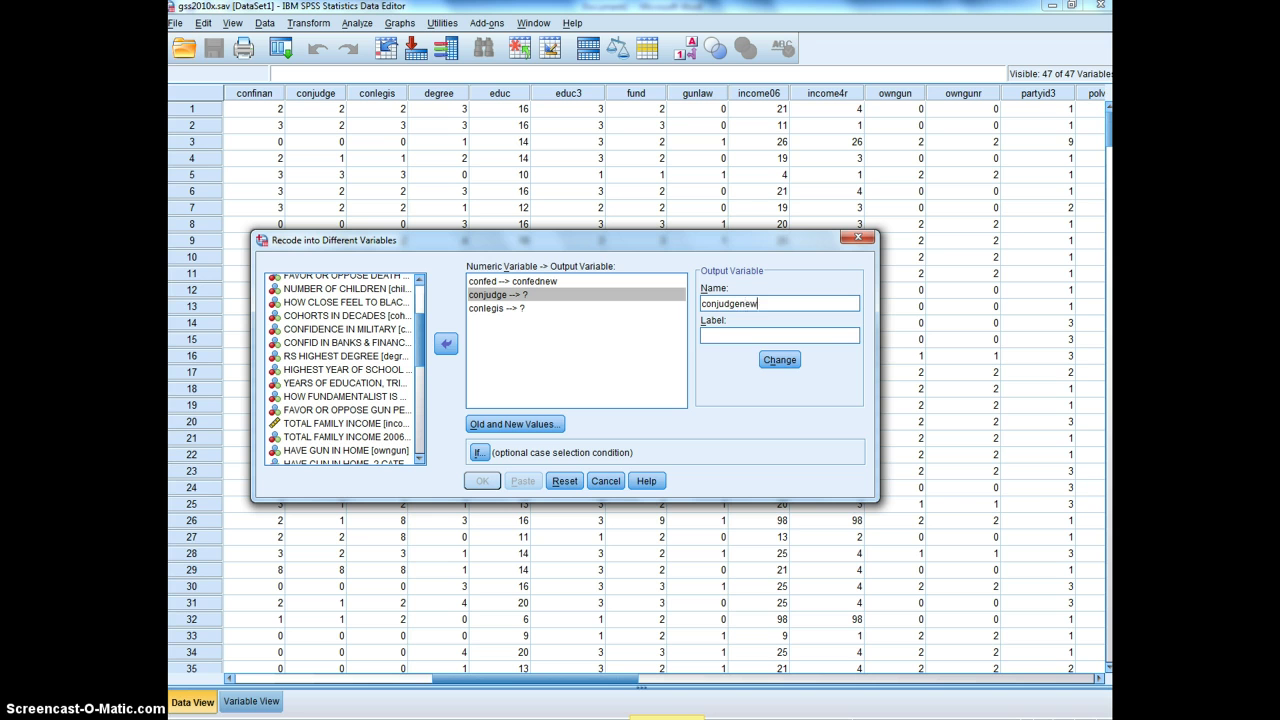
click(780, 360)
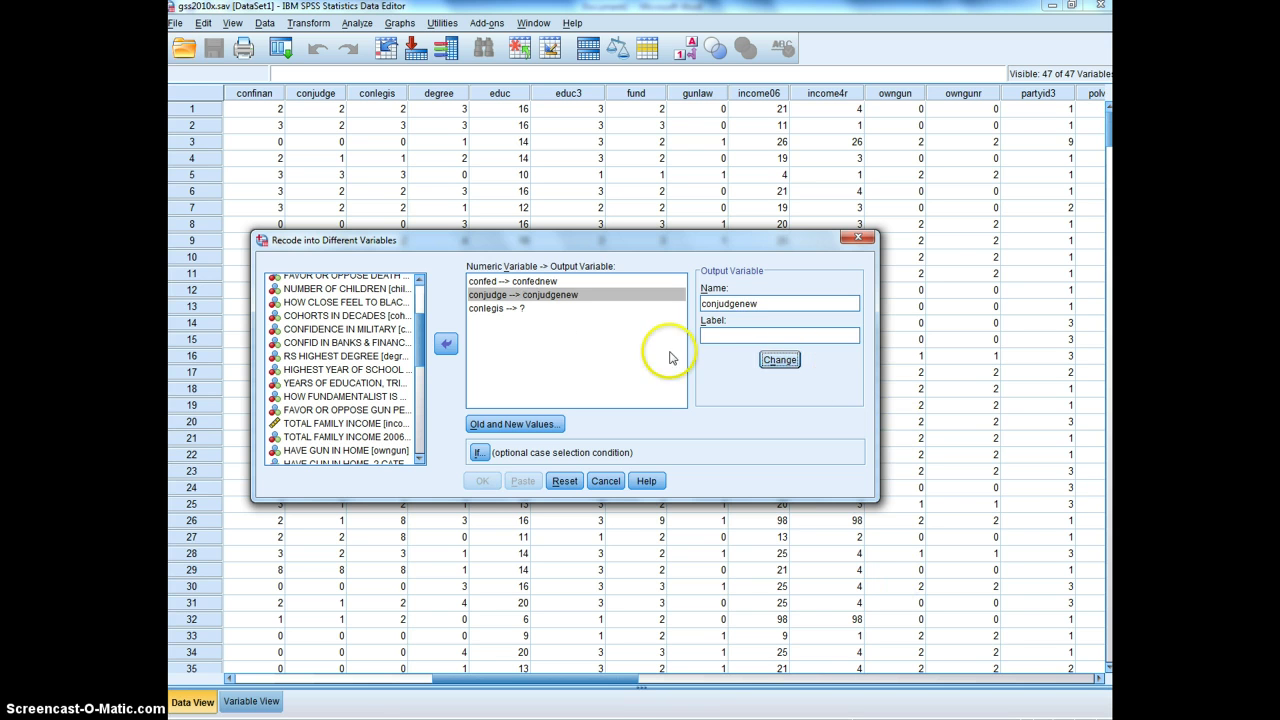
click(514, 311)
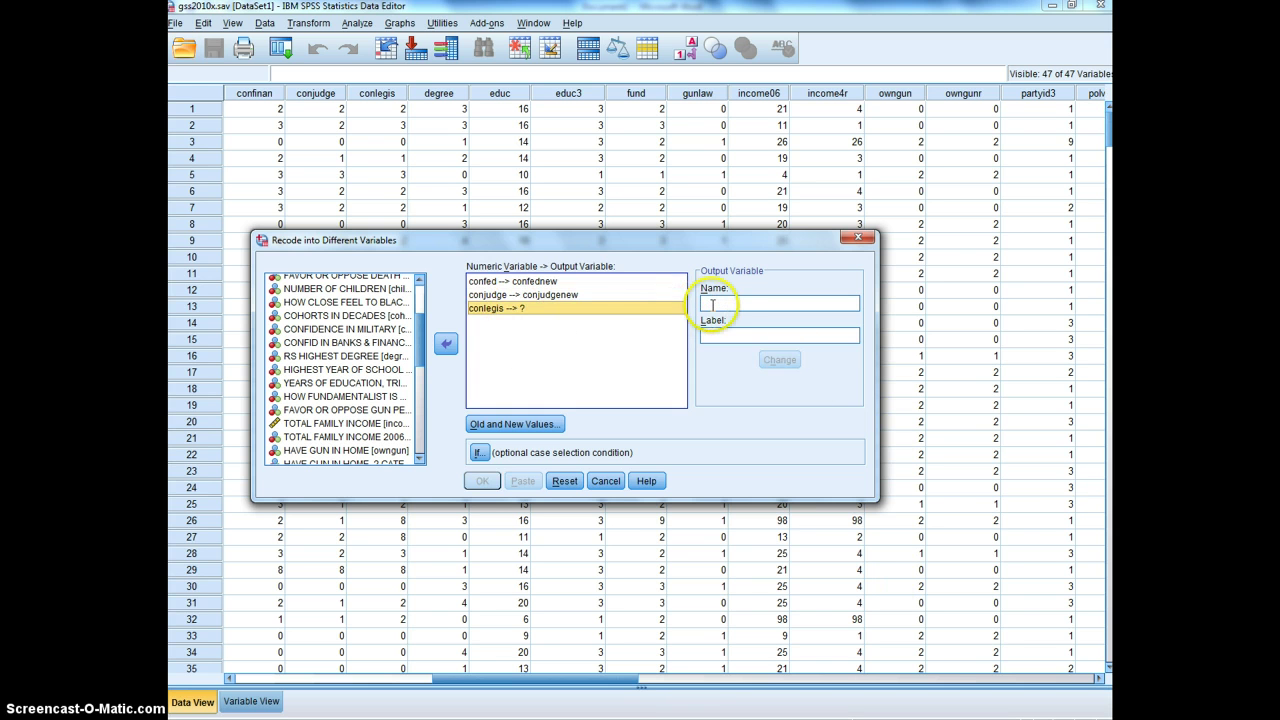
click(716, 306)
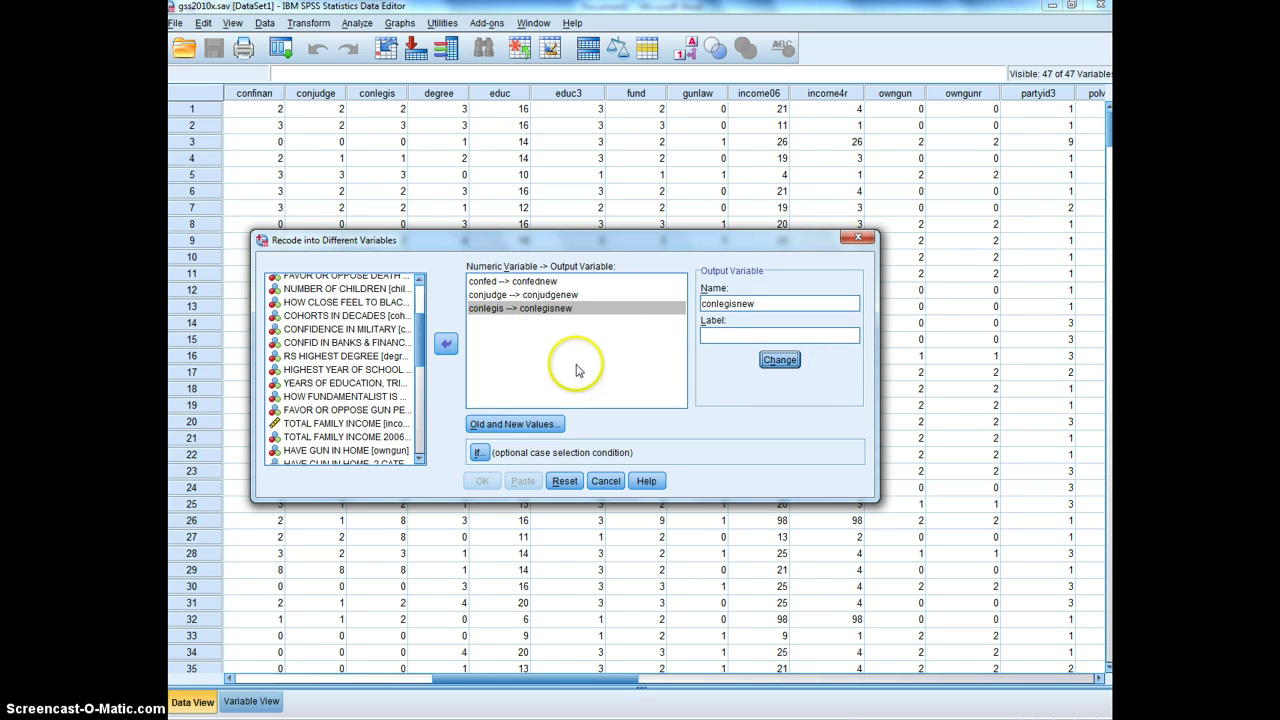
Define the reversed old and new values for the recode: 3 to 1, 2 to 2 and 1 to 3.
click(504, 283)
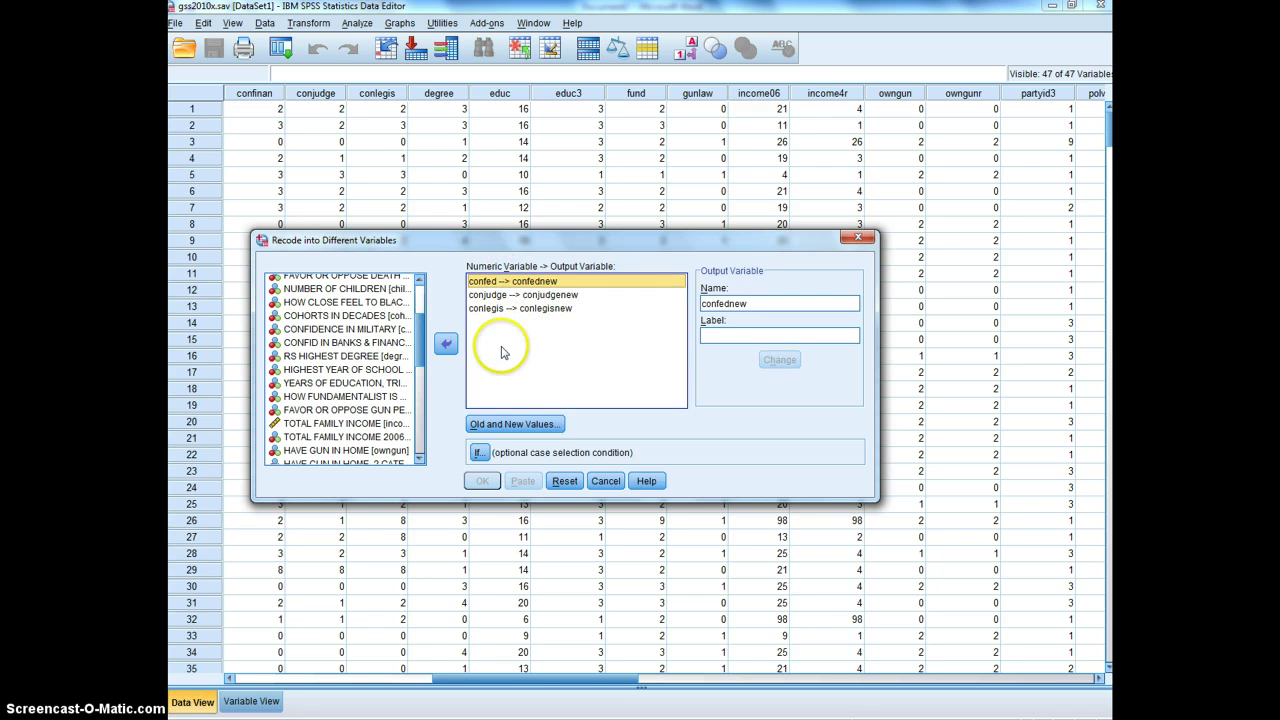
click(496, 427)
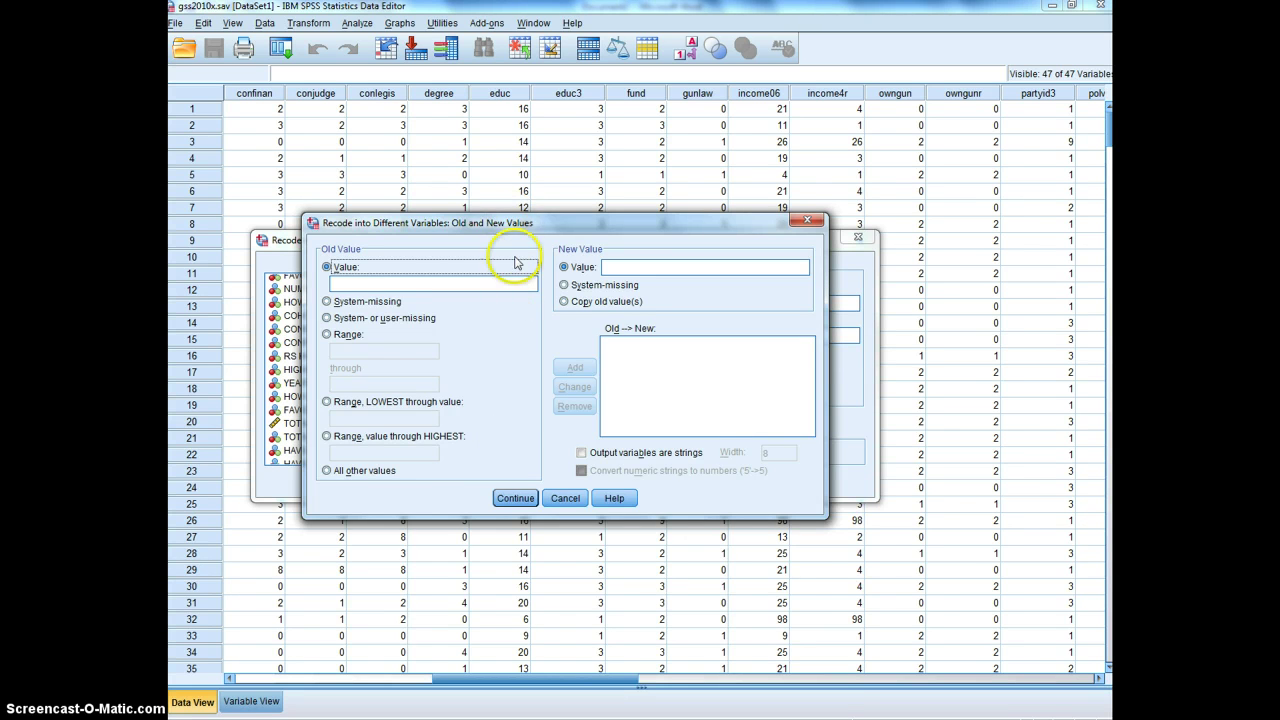
drag(516, 227, 548, 376)
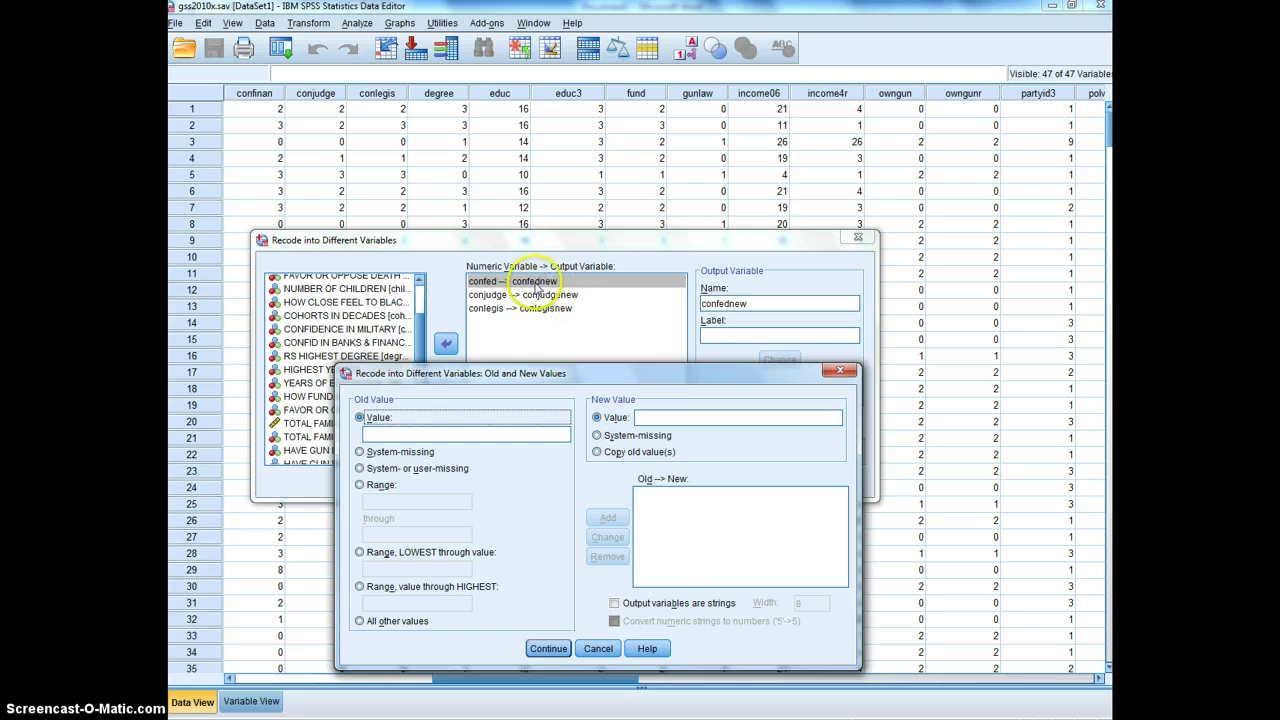
click(386, 433)
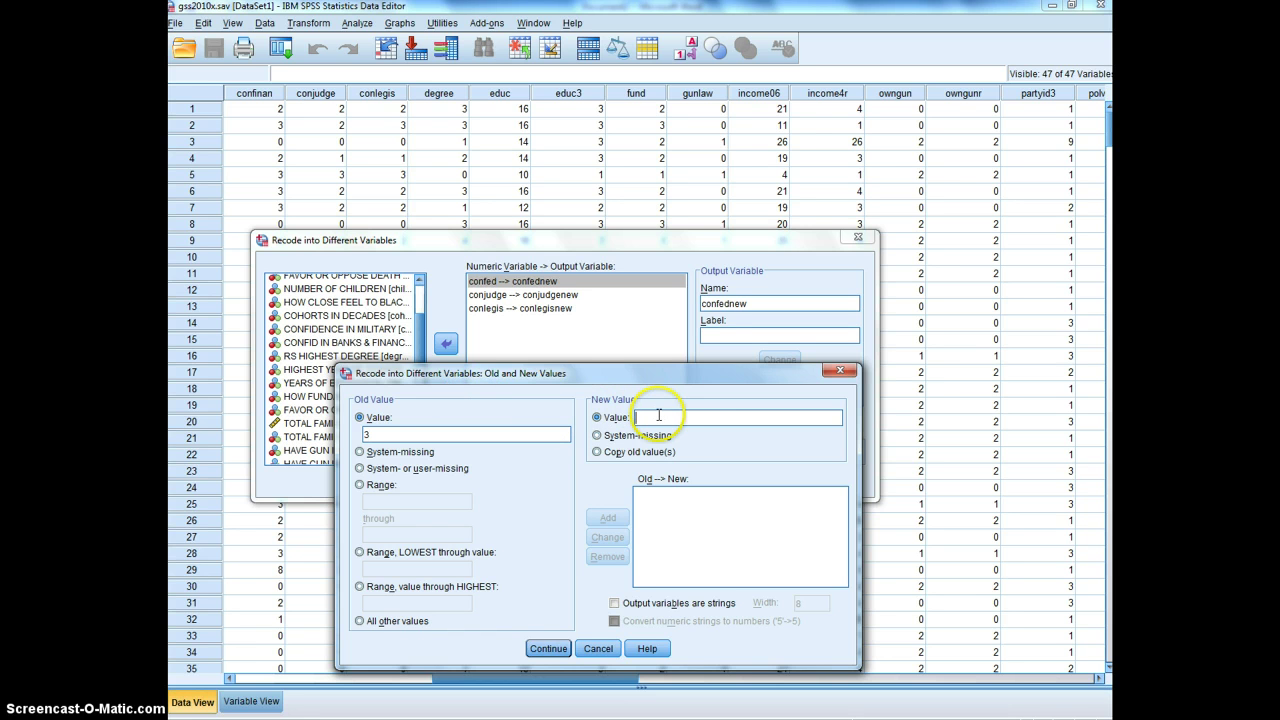
text(1)
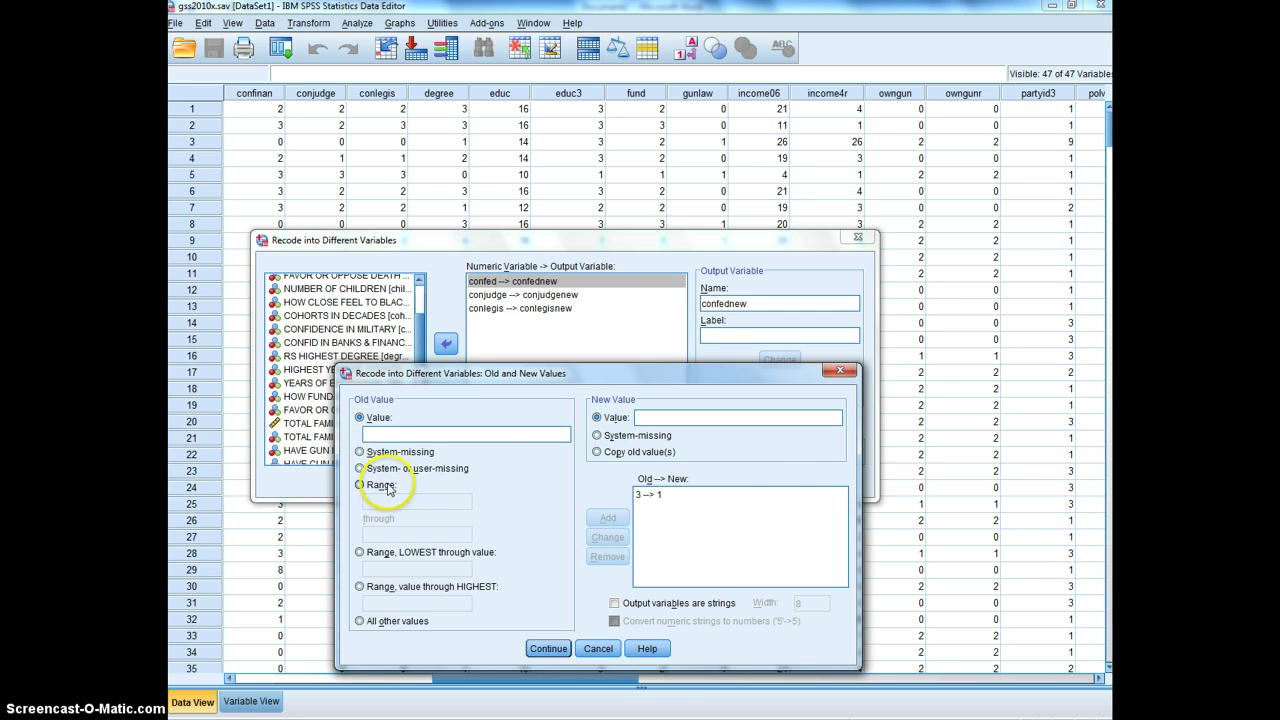
text(2)
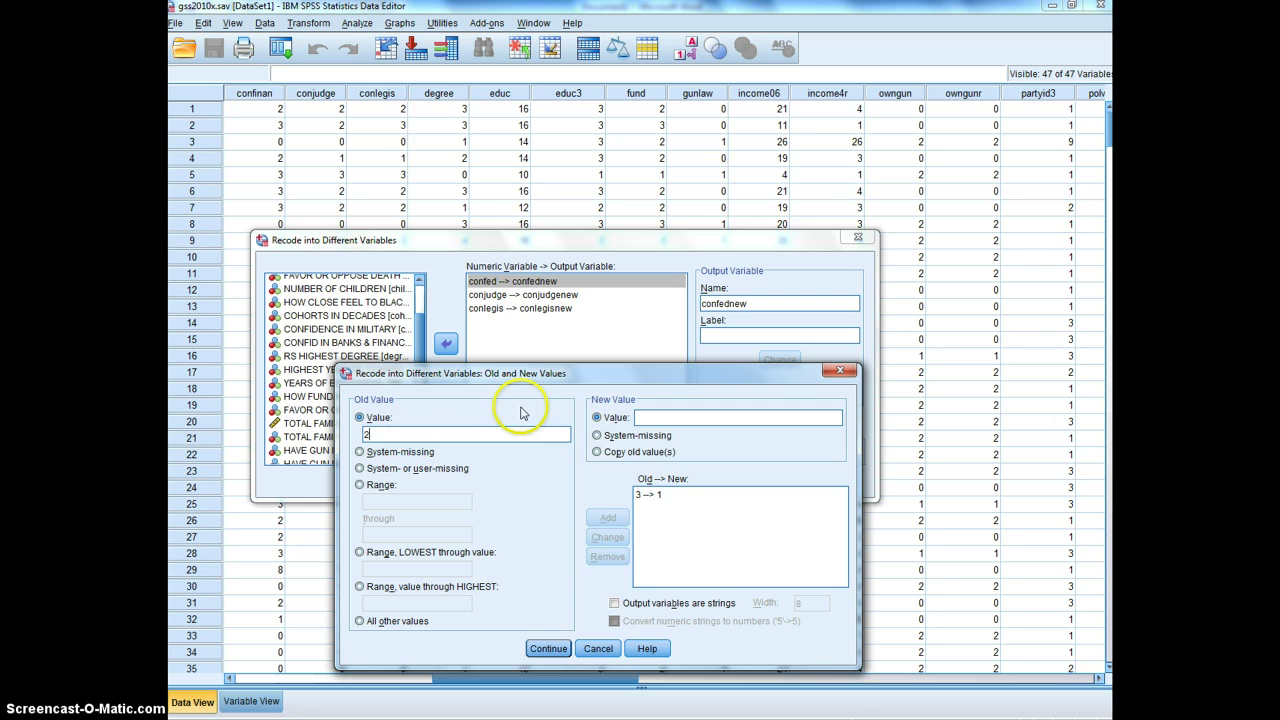
click(645, 418)
text(2)
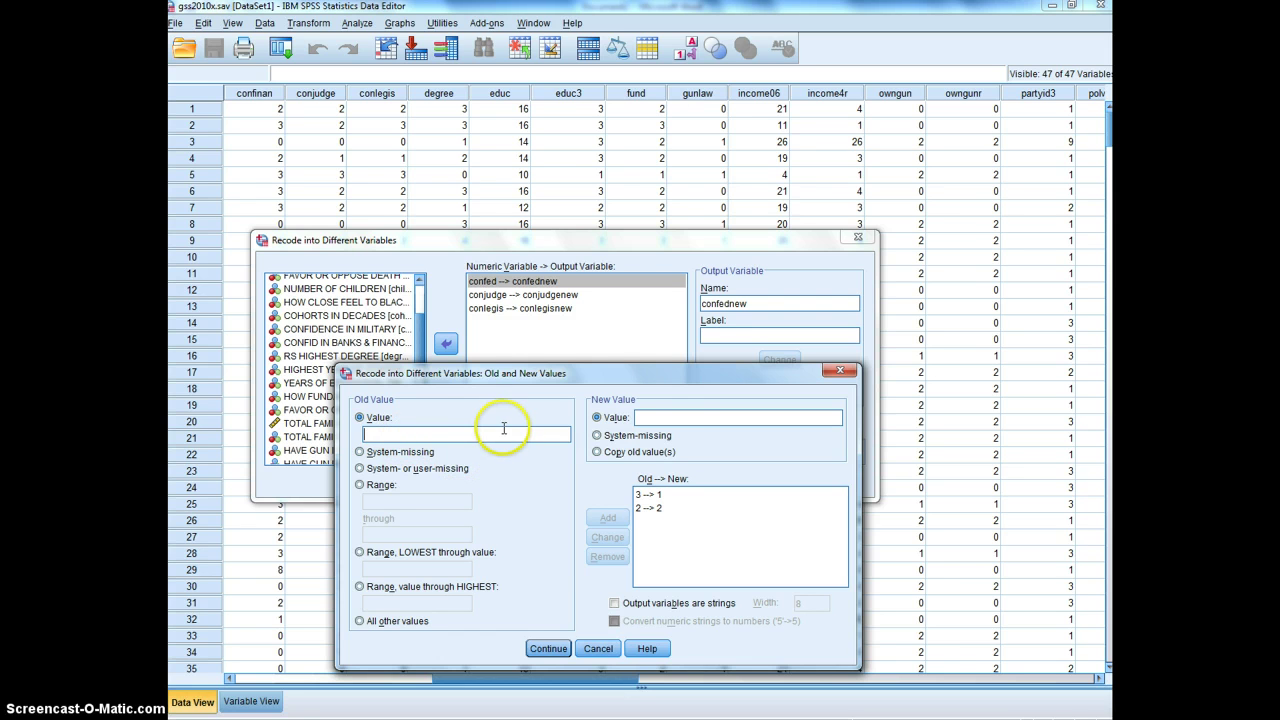
text(1)
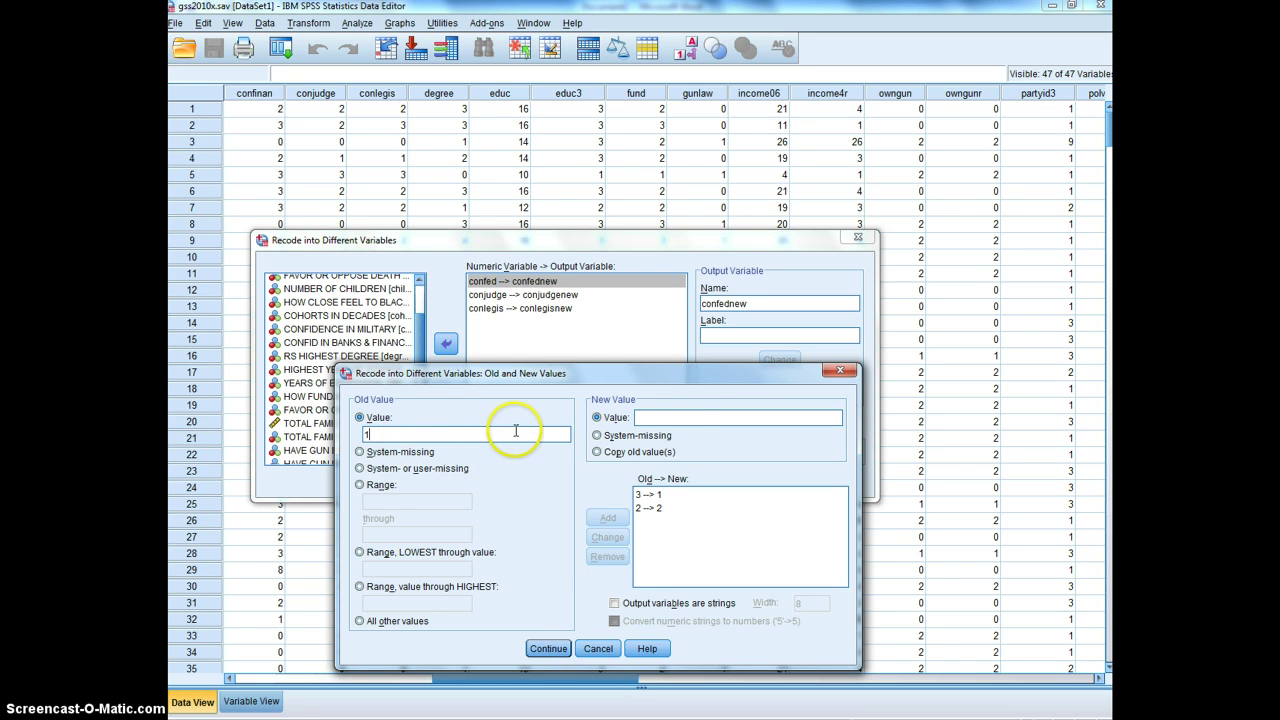
click(672, 421)
text(3)
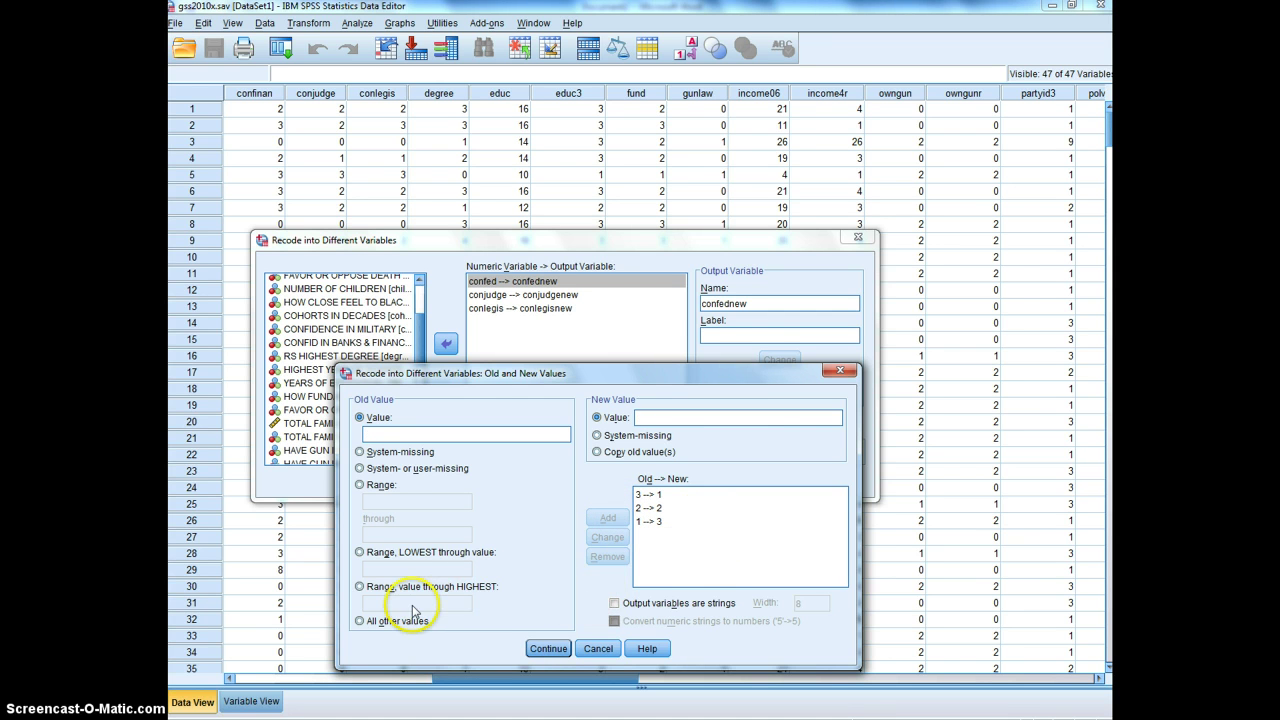
Recode all other values to system-missing and accept the old and new value definitions.
click(362, 621)
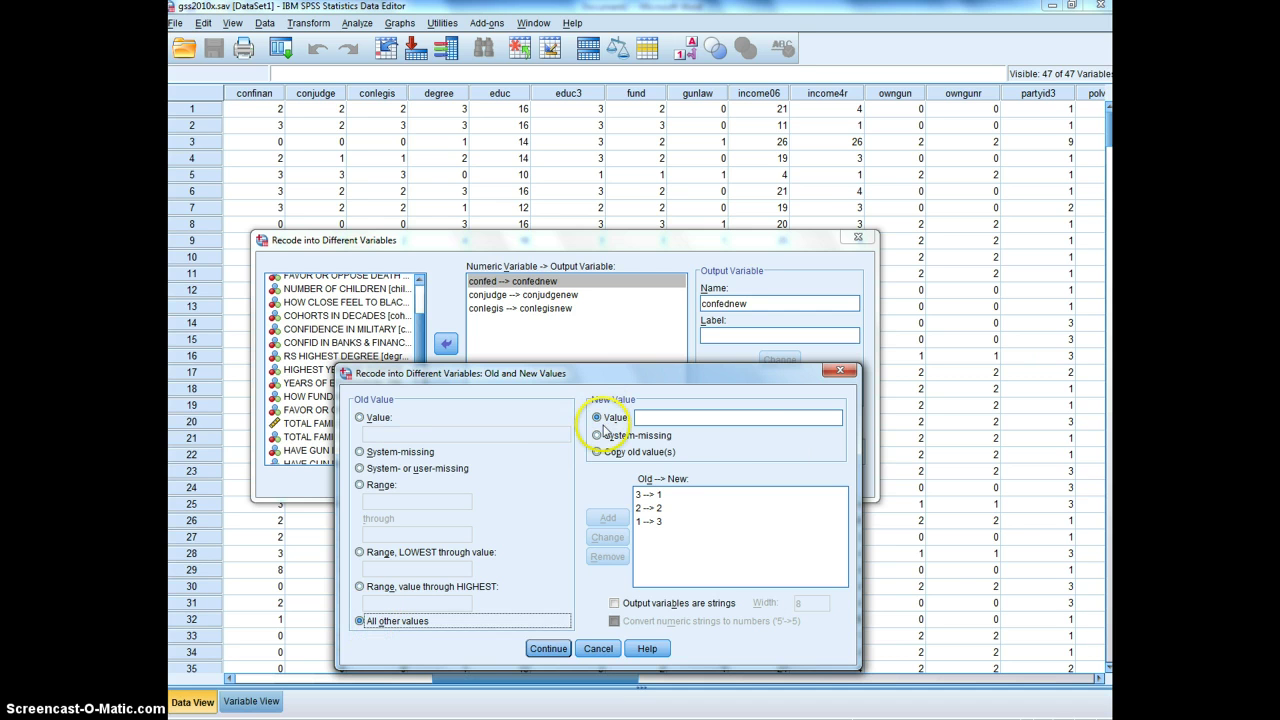
click(598, 435)
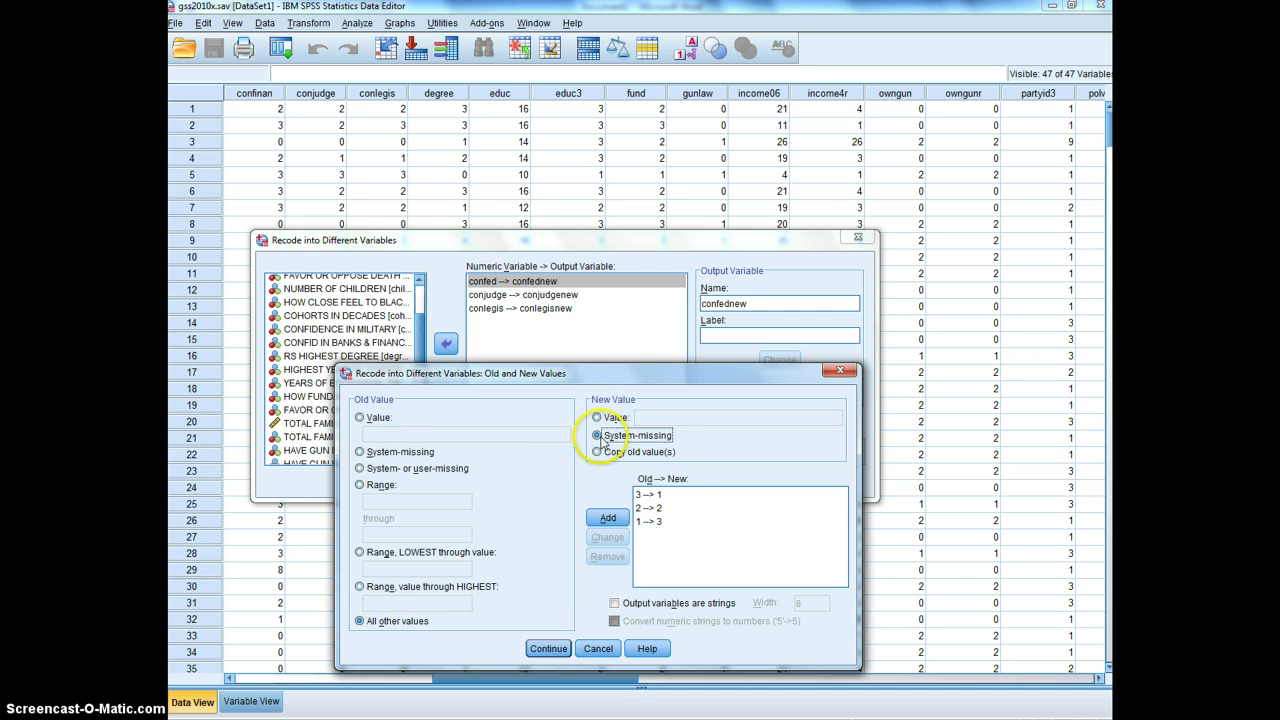
click(608, 518)
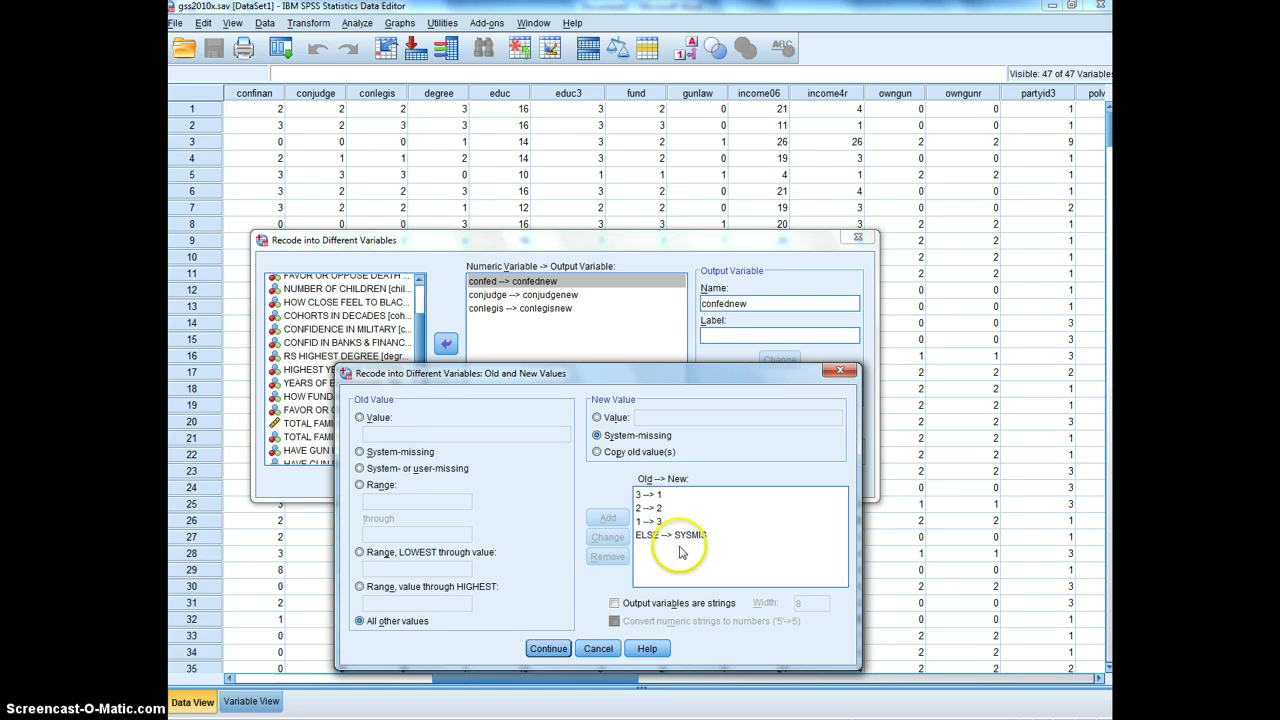
click(548, 648)
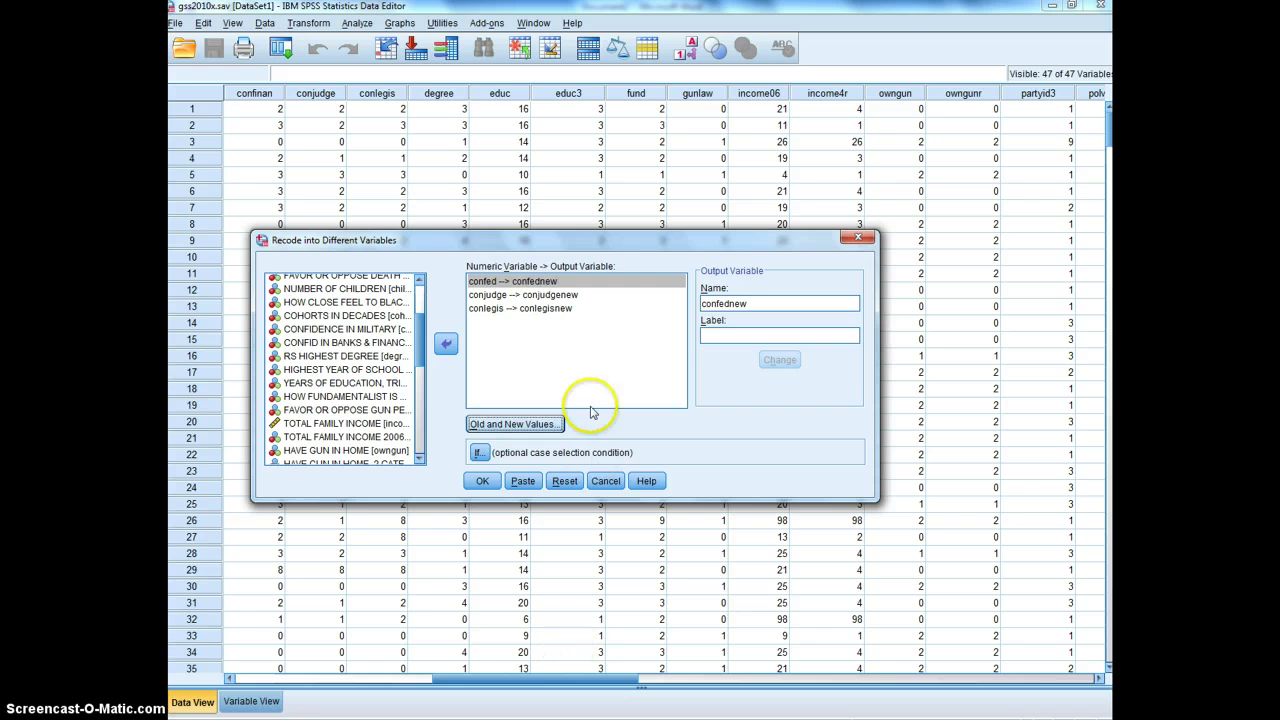
Review the output names of the three recoded variables and check the old and new value mapping with conlegis selected.
click(545, 295)
click(546, 308)
click(548, 296)
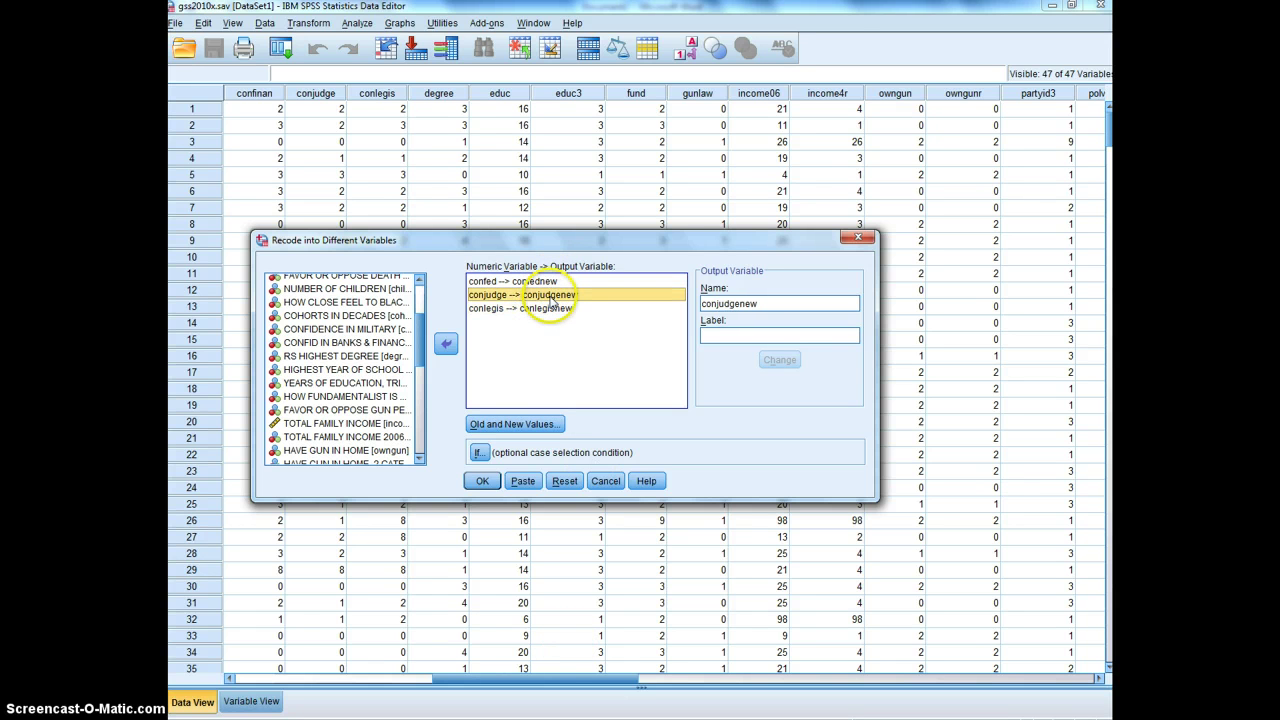
click(548, 308)
click(512, 281)
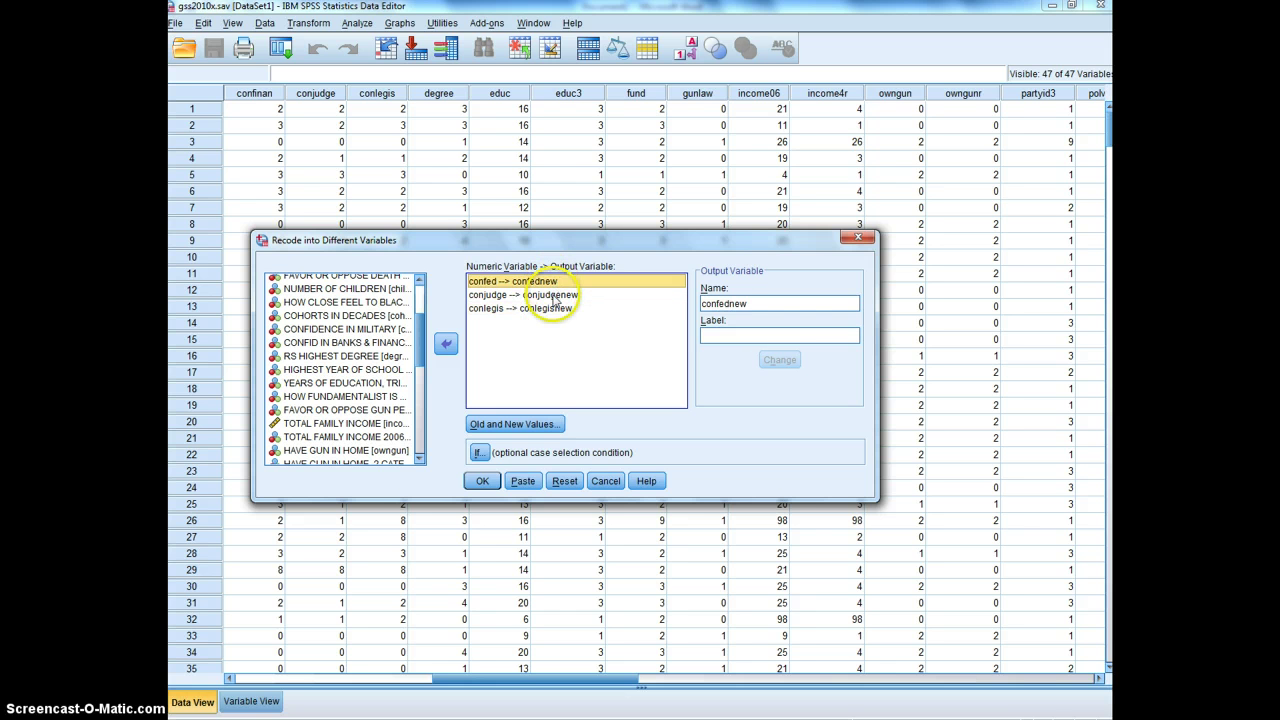
click(552, 297)
click(550, 309)
click(514, 424)
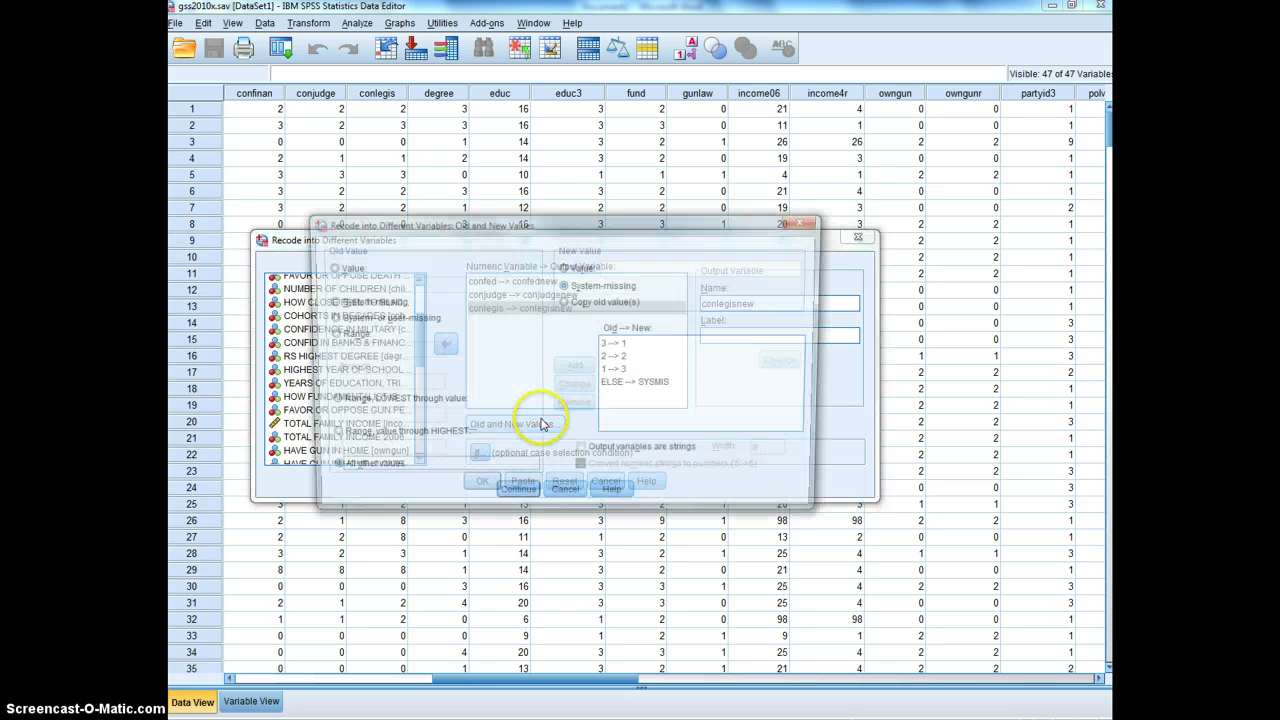
click(562, 498)
click(540, 281)
click(546, 295)
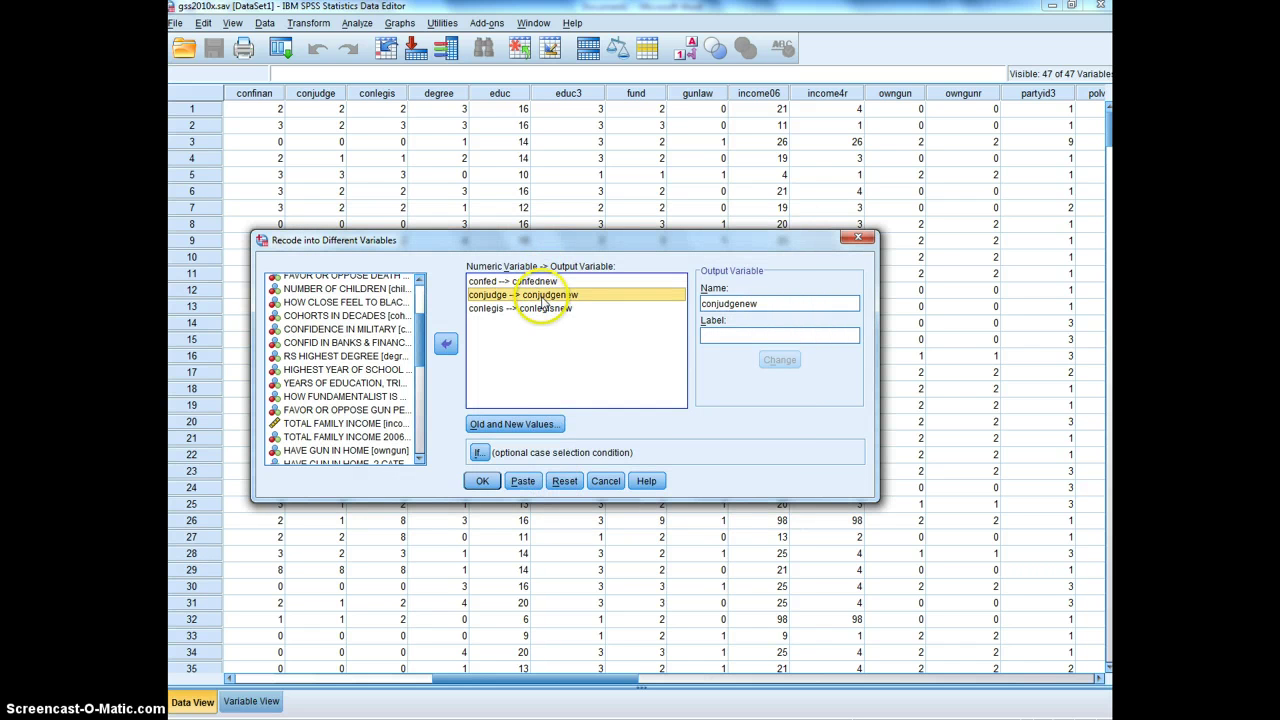
Run the recode of confed, conjudge and conlegis and check its RECODE command in the output log.
click(542, 310)
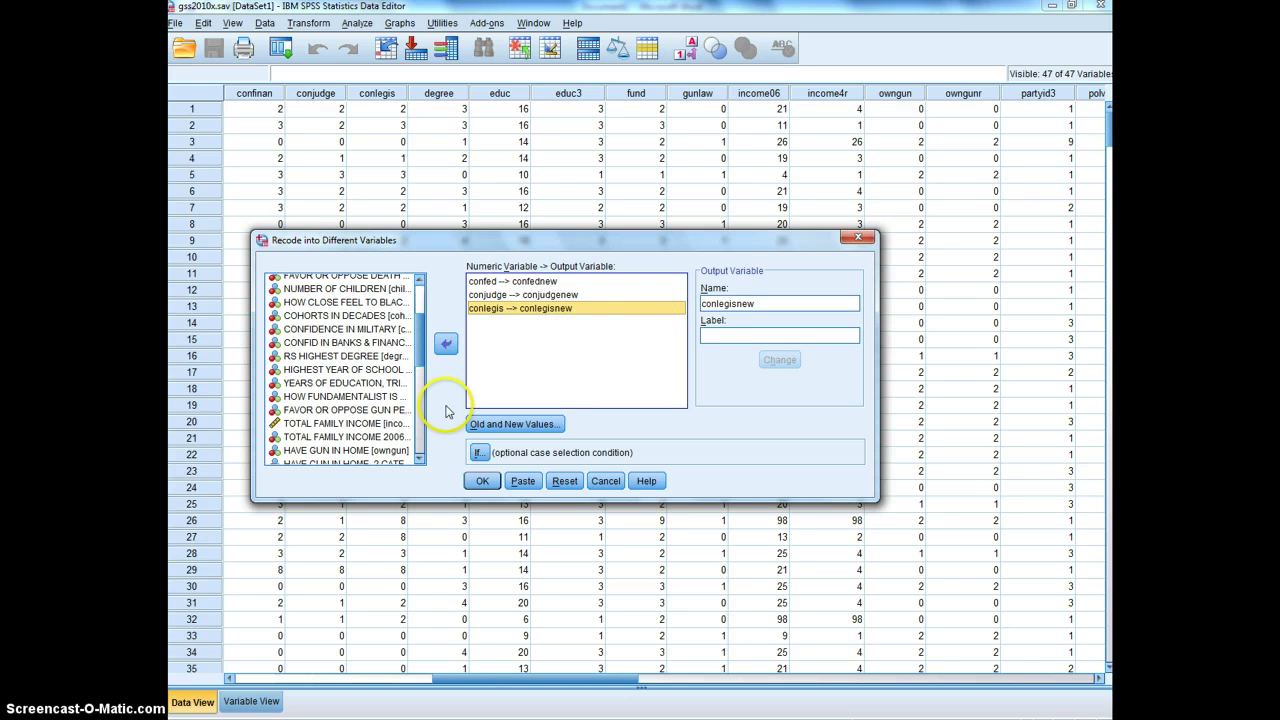
click(488, 482)
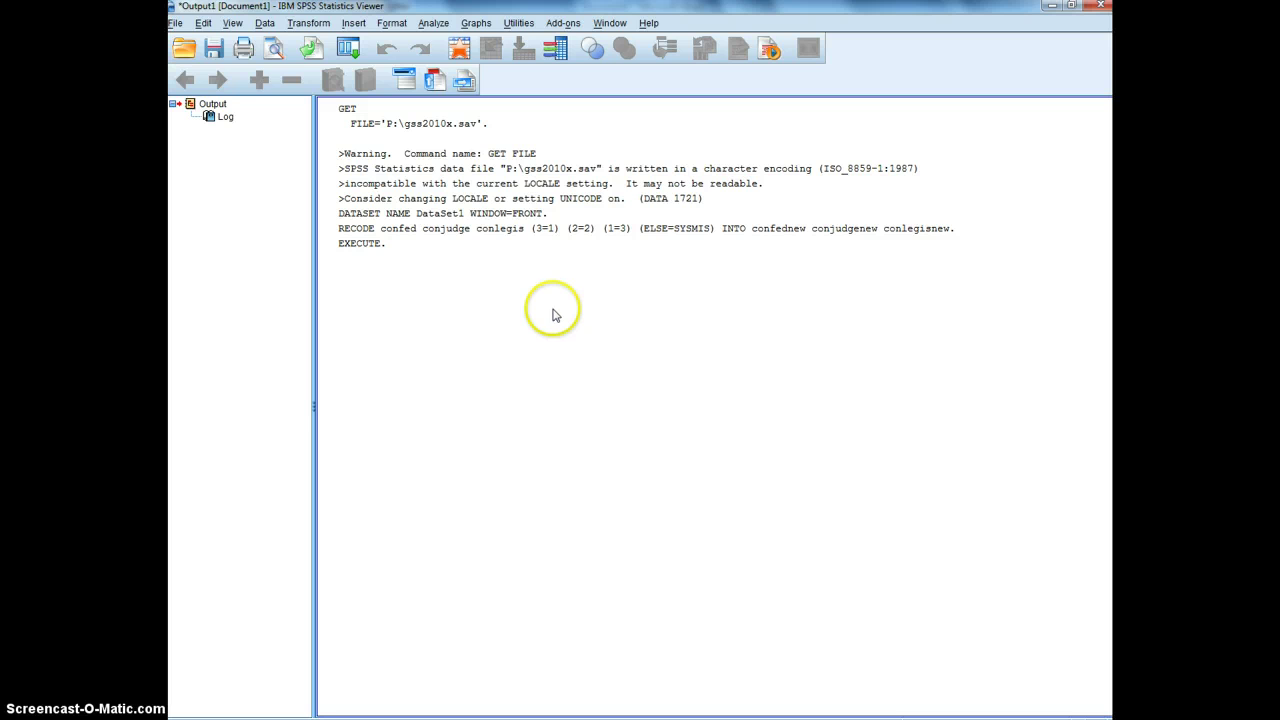
click(422, 222)
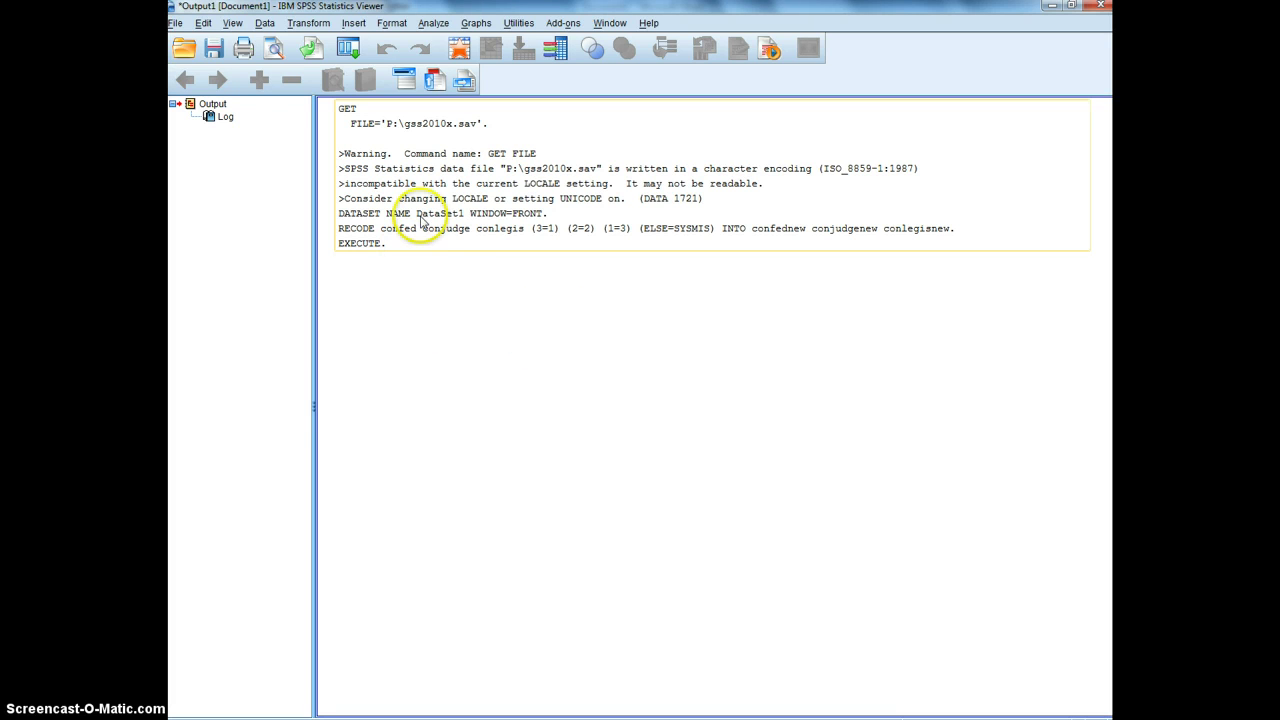
click(298, 254)
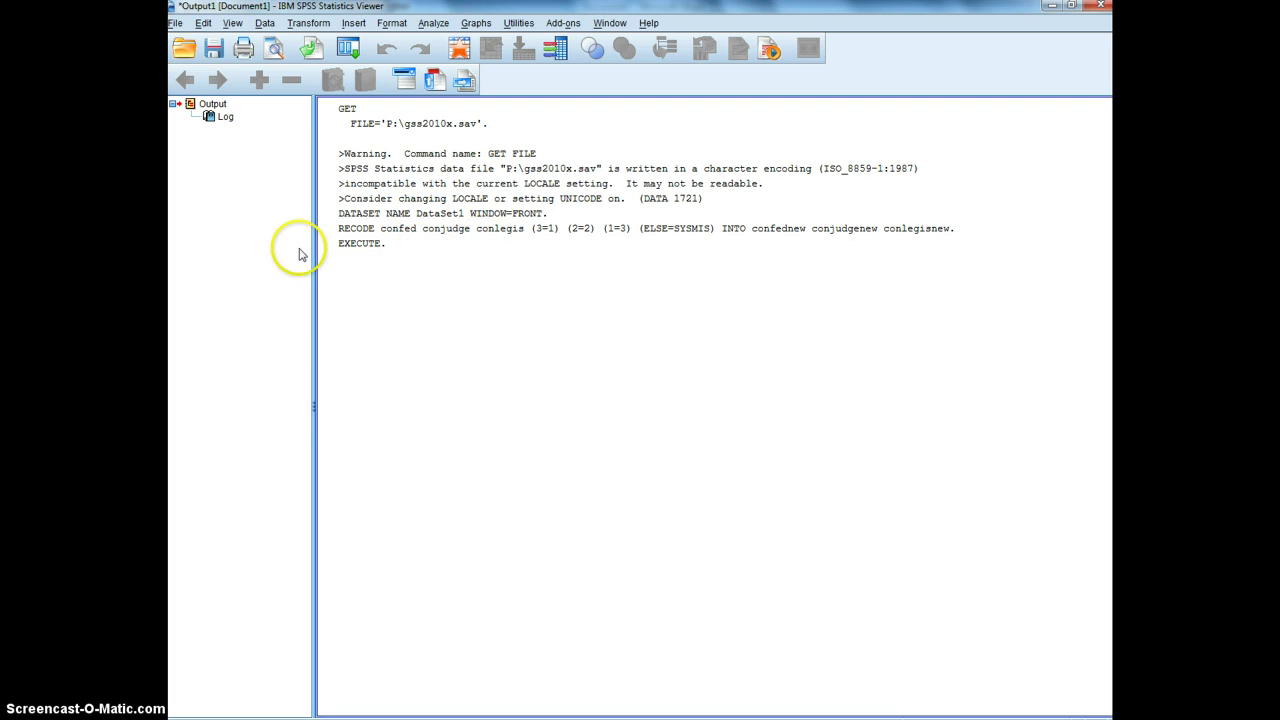
click(400, 245)
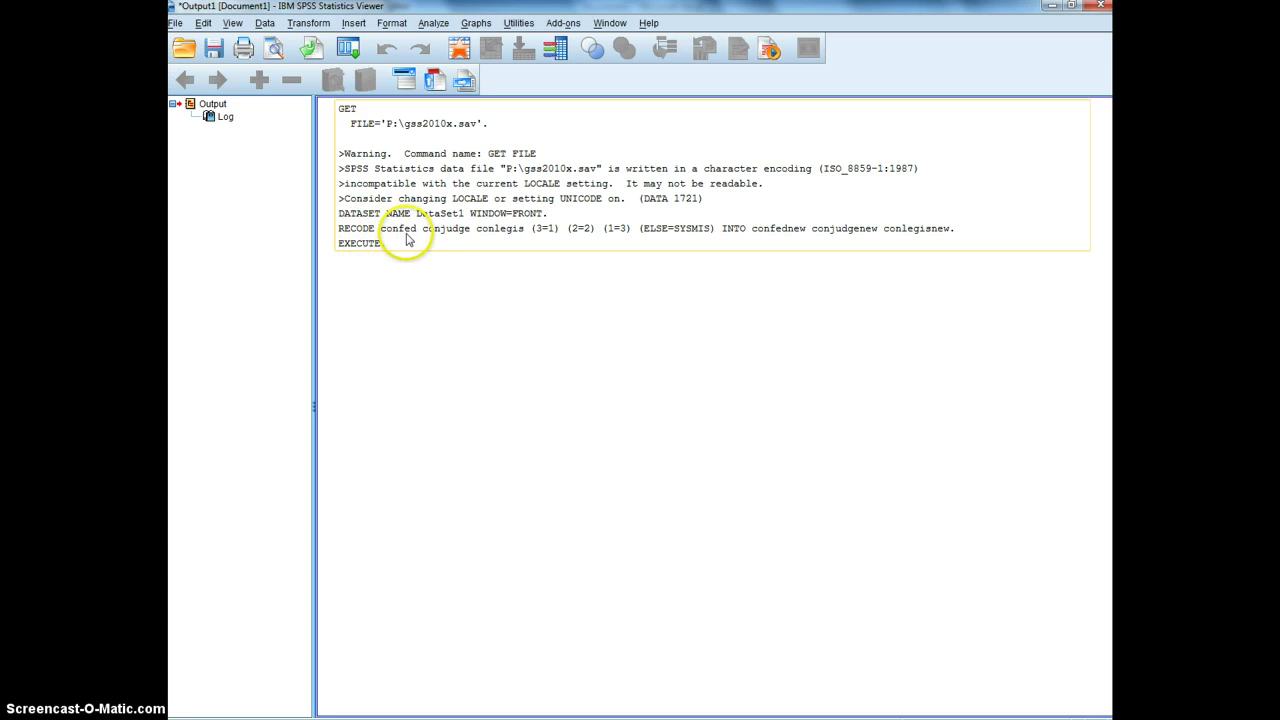
click(323, 234)
click(400, 234)
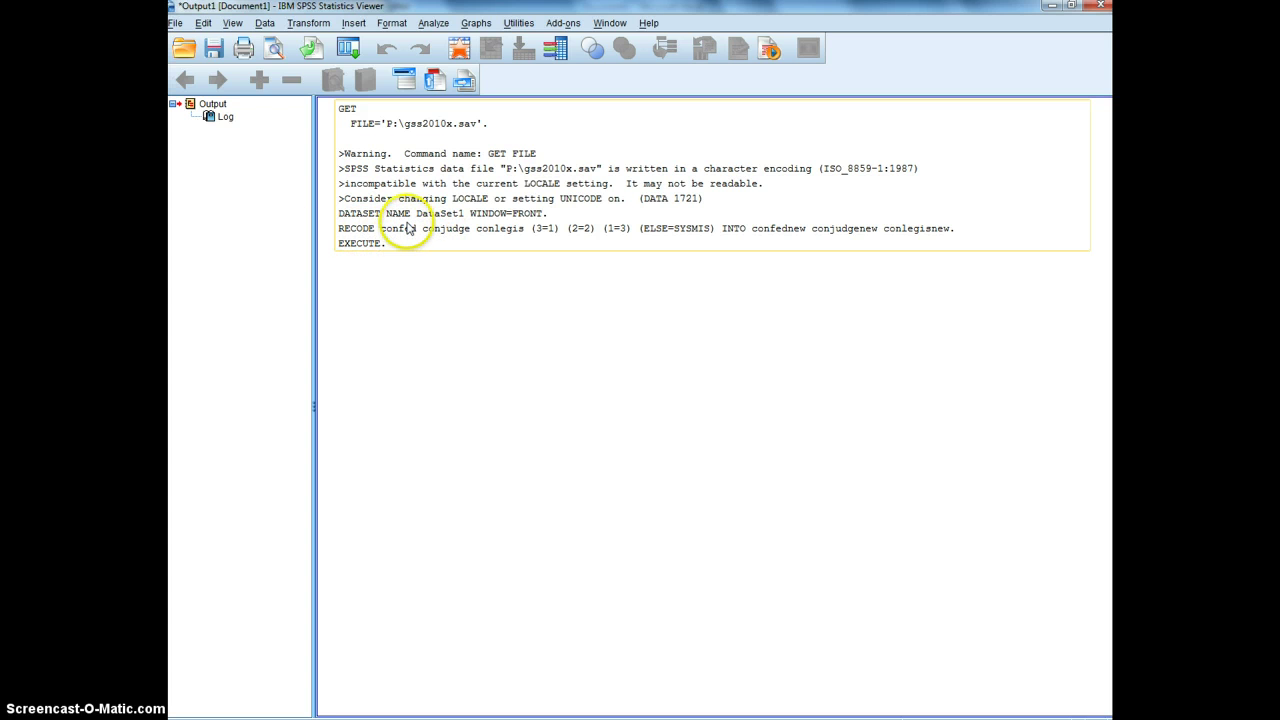
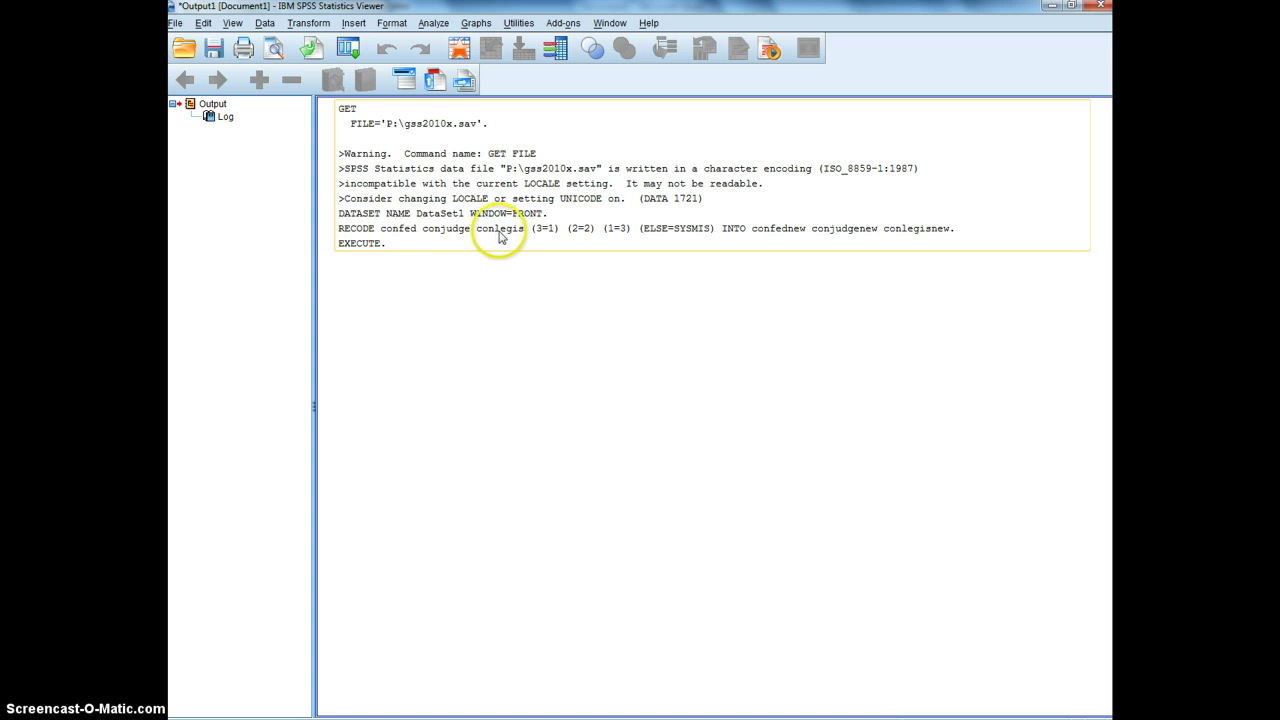
click(444, 281)
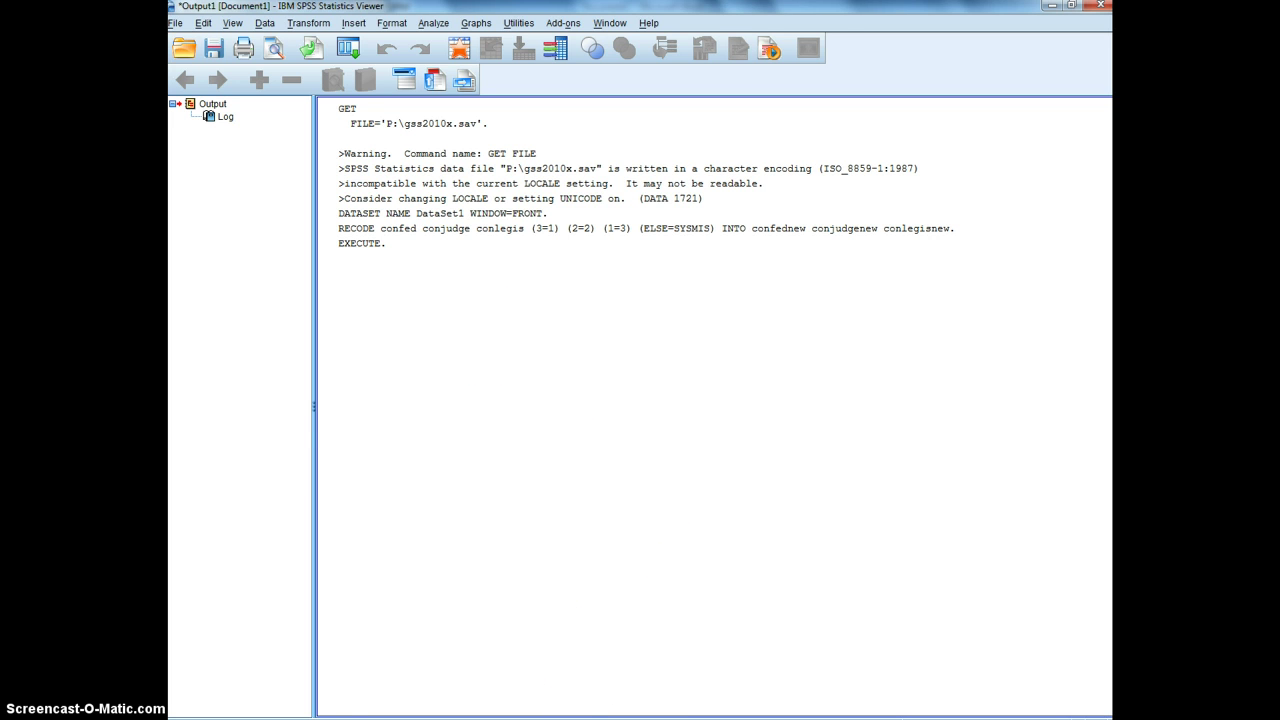
Return to the gss2010x.sav data editor and inspect the definitions of confednew, conjudgenew and conlegisnew at the end of the variable list.
mouse_move(507, 719)
mouse_move(557, 686)
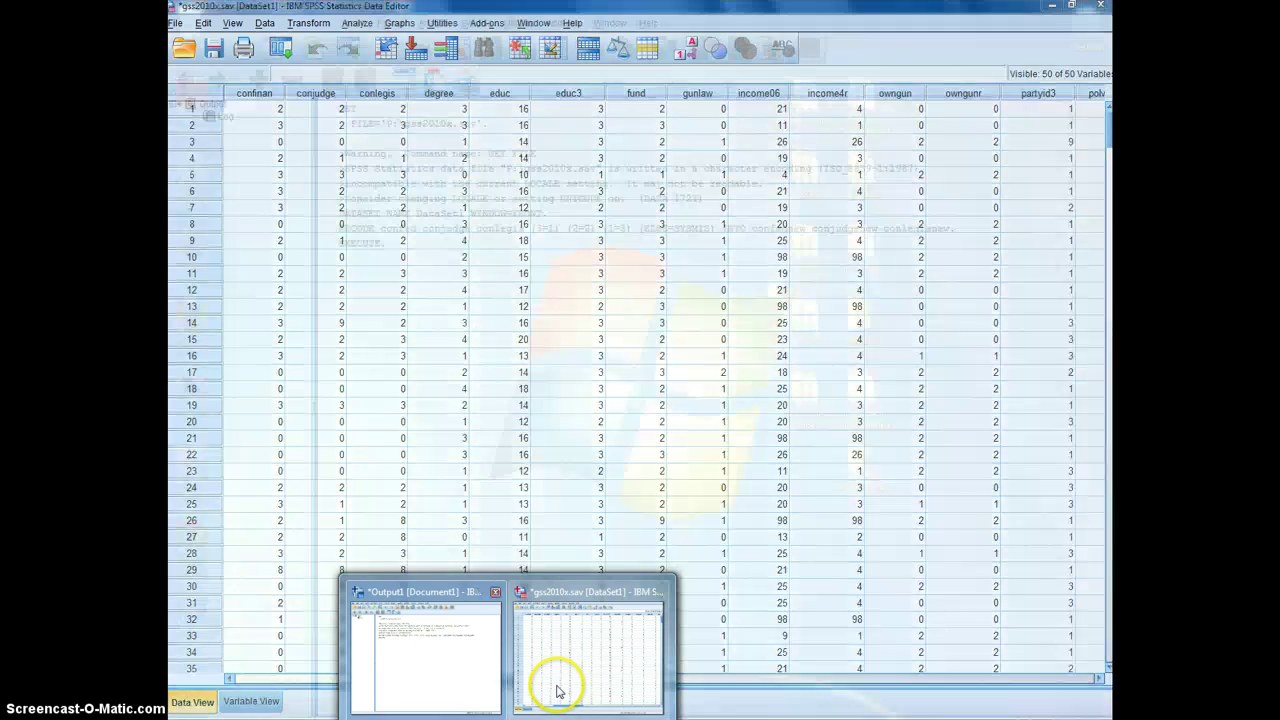
click(572, 670)
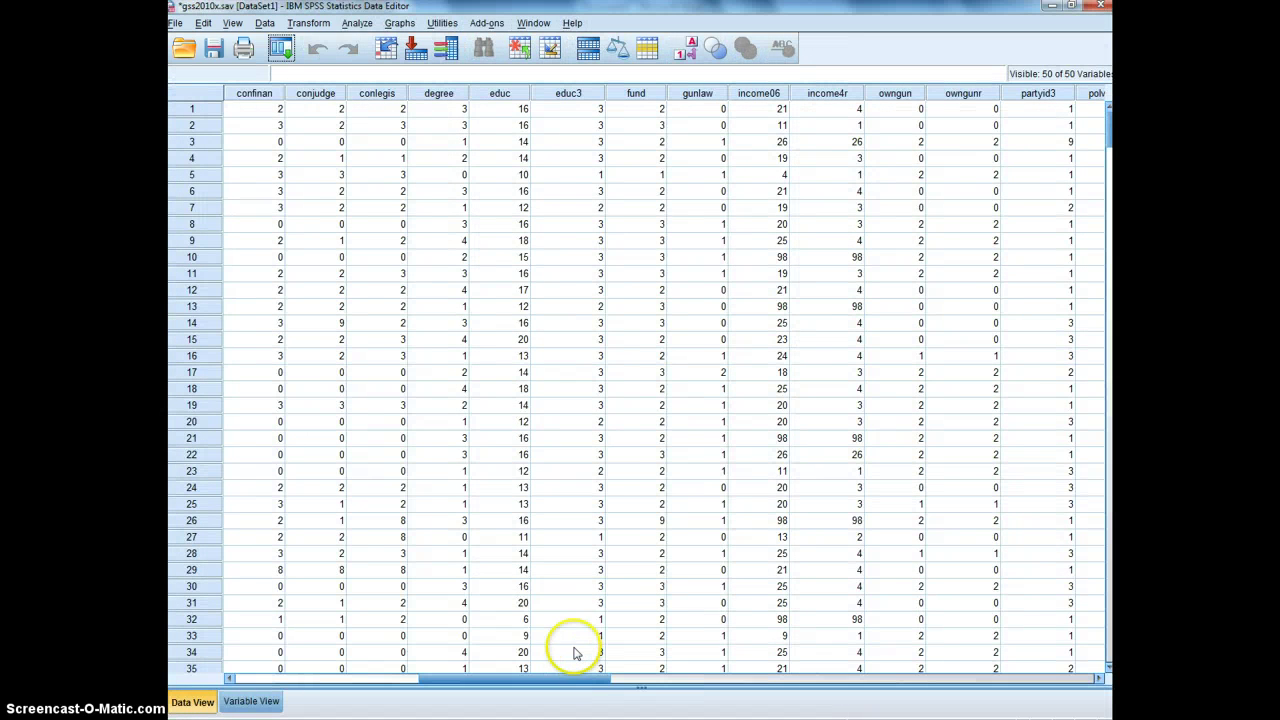
click(252, 702)
scroll(371, 514, down, 4)
scroll(350, 640, down, 6)
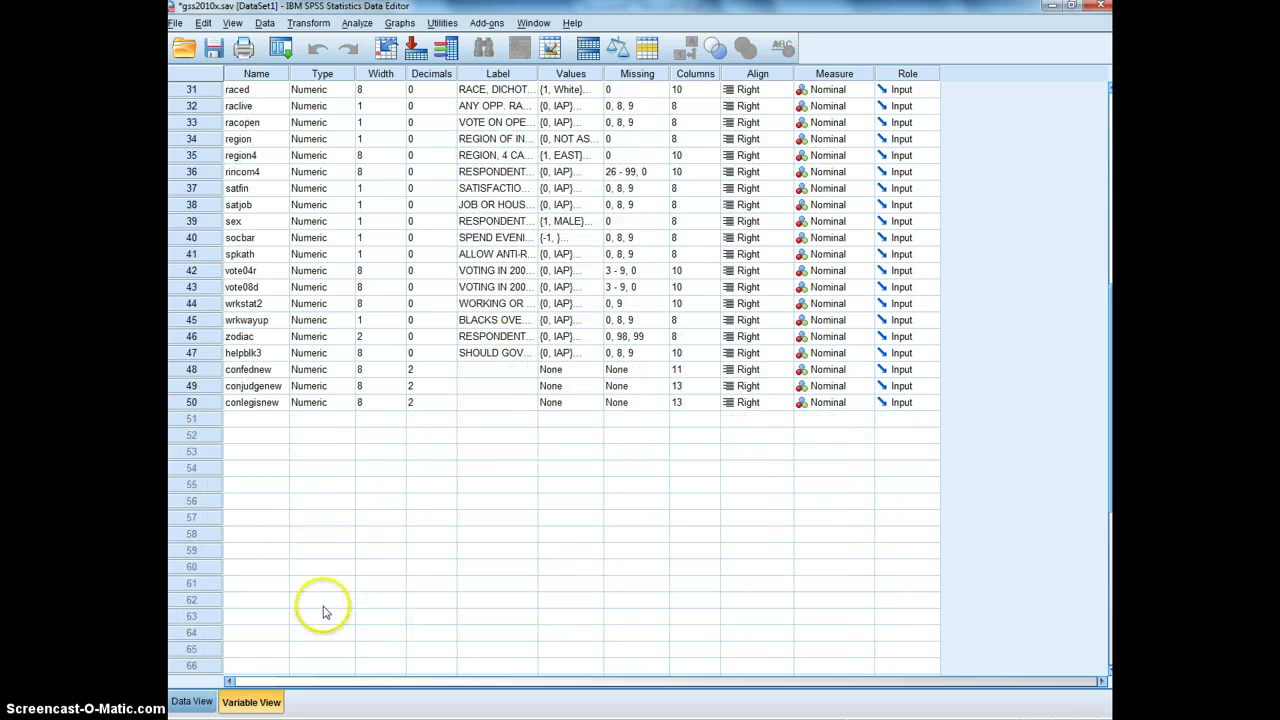
scroll(323, 612, up, 1)
click(246, 420)
click(251, 437)
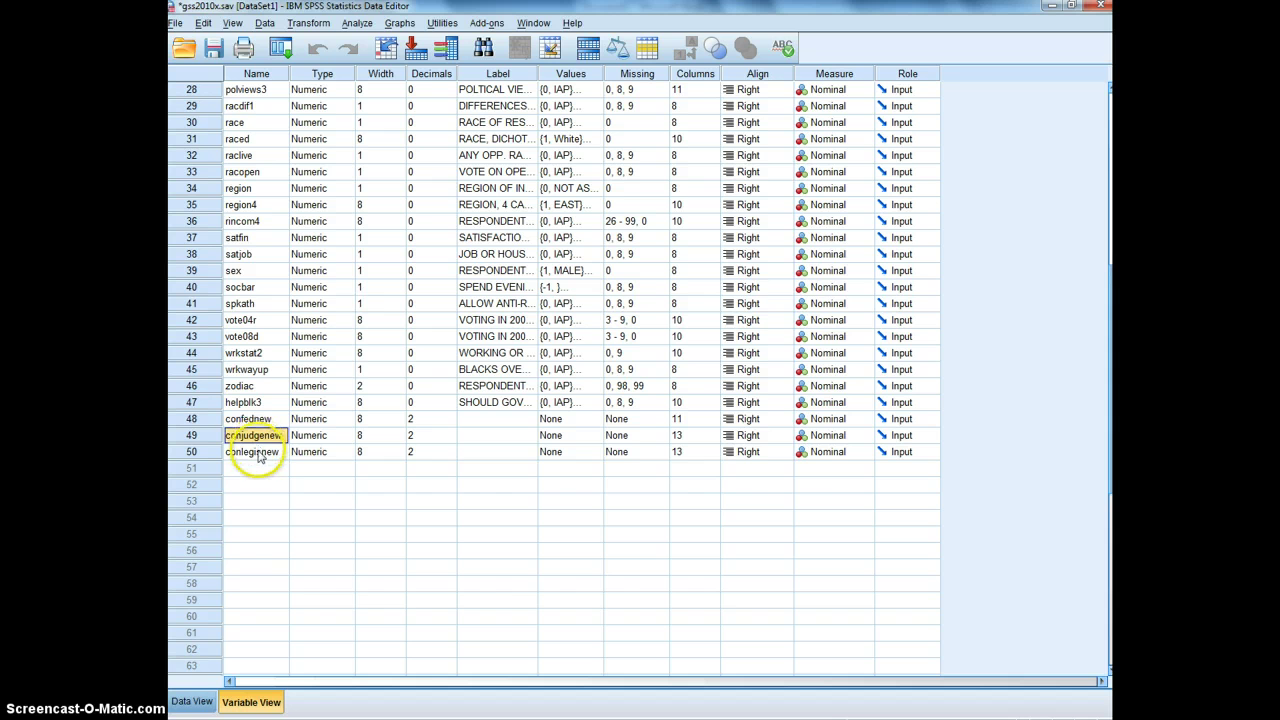
click(258, 455)
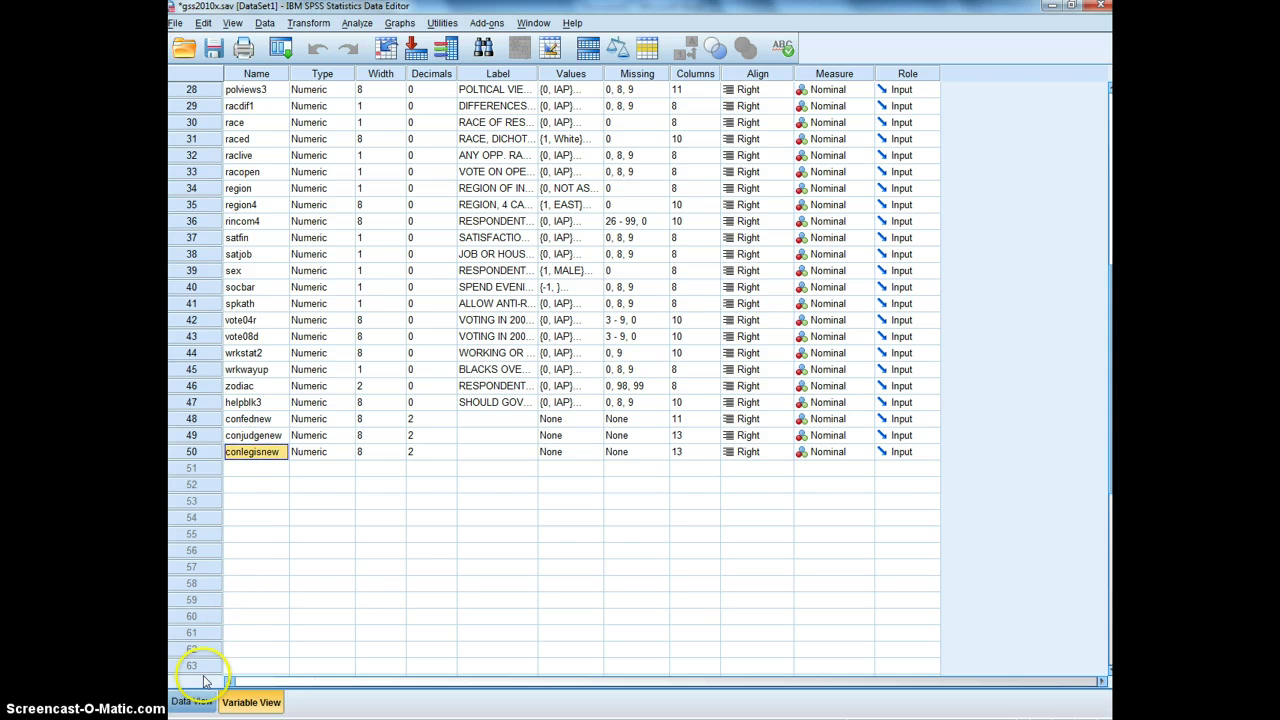
Examine the case values of confednew, conjudgenew and conlegisnew in the last columns of the data grid.
click(192, 703)
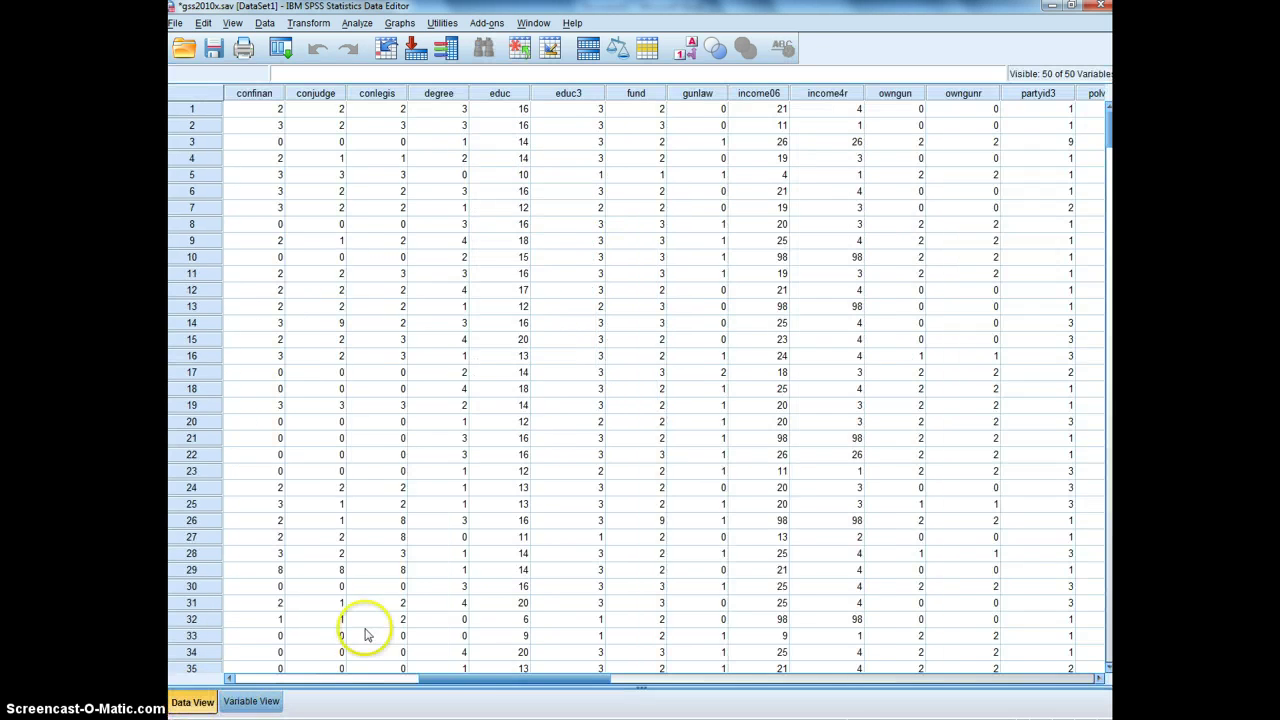
drag(491, 679, 866, 663)
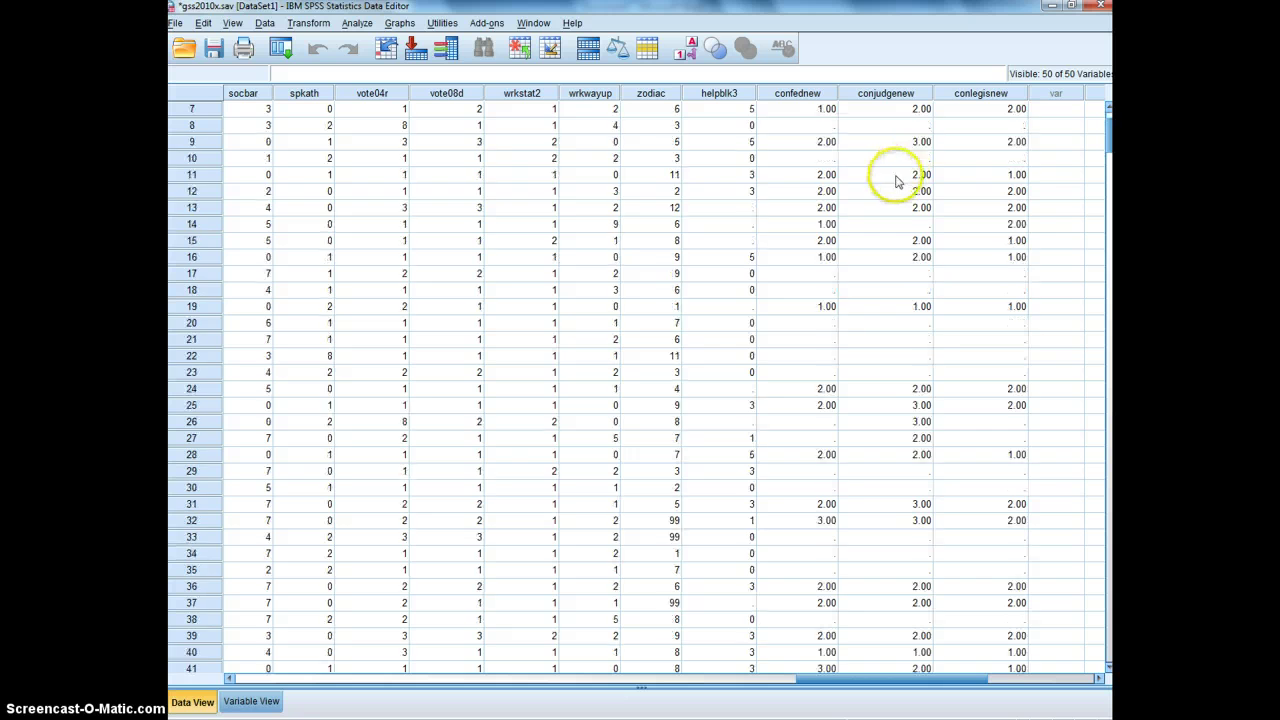
scroll(900, 300, down, 7)
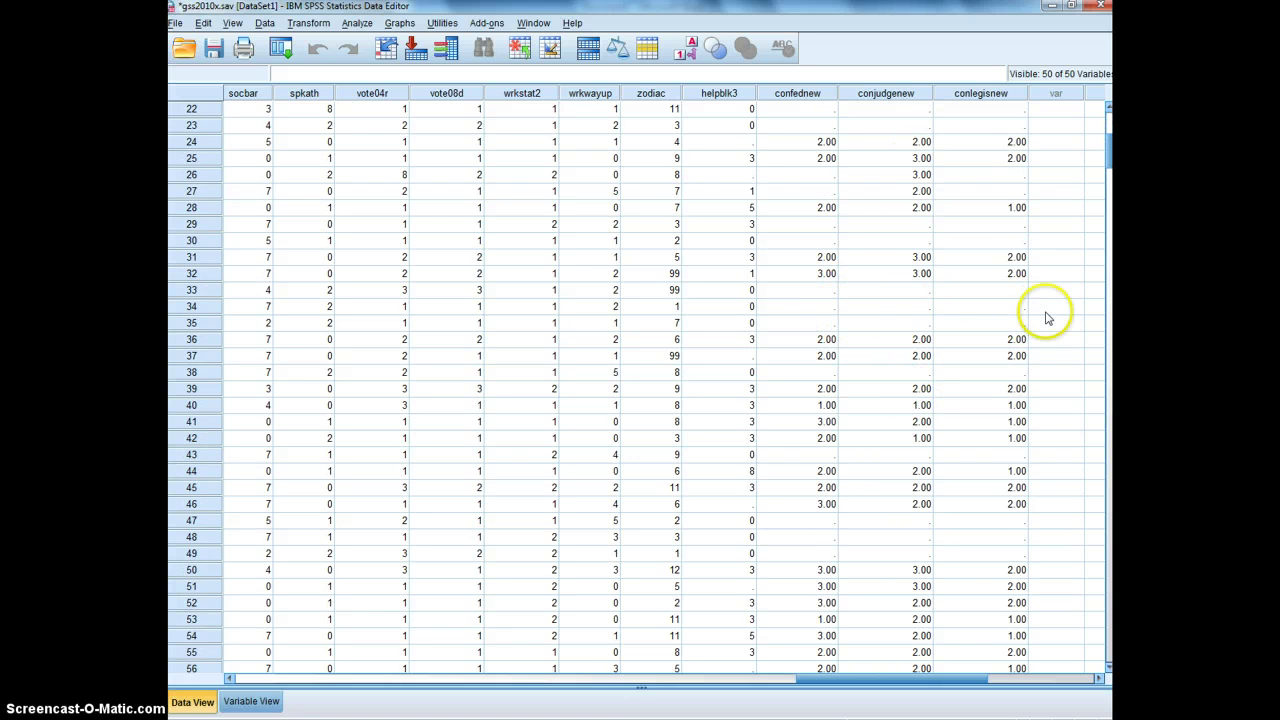
scroll(915, 370, down, 20)
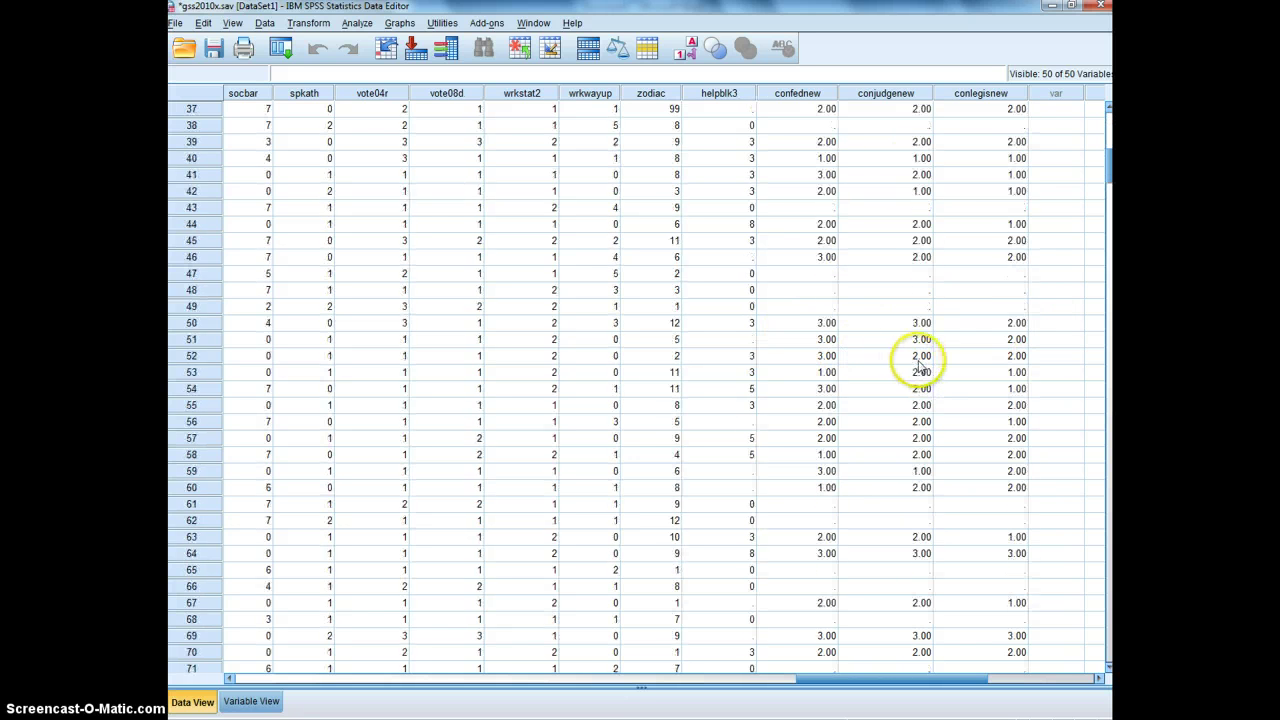
scroll(943, 392, down, 2)
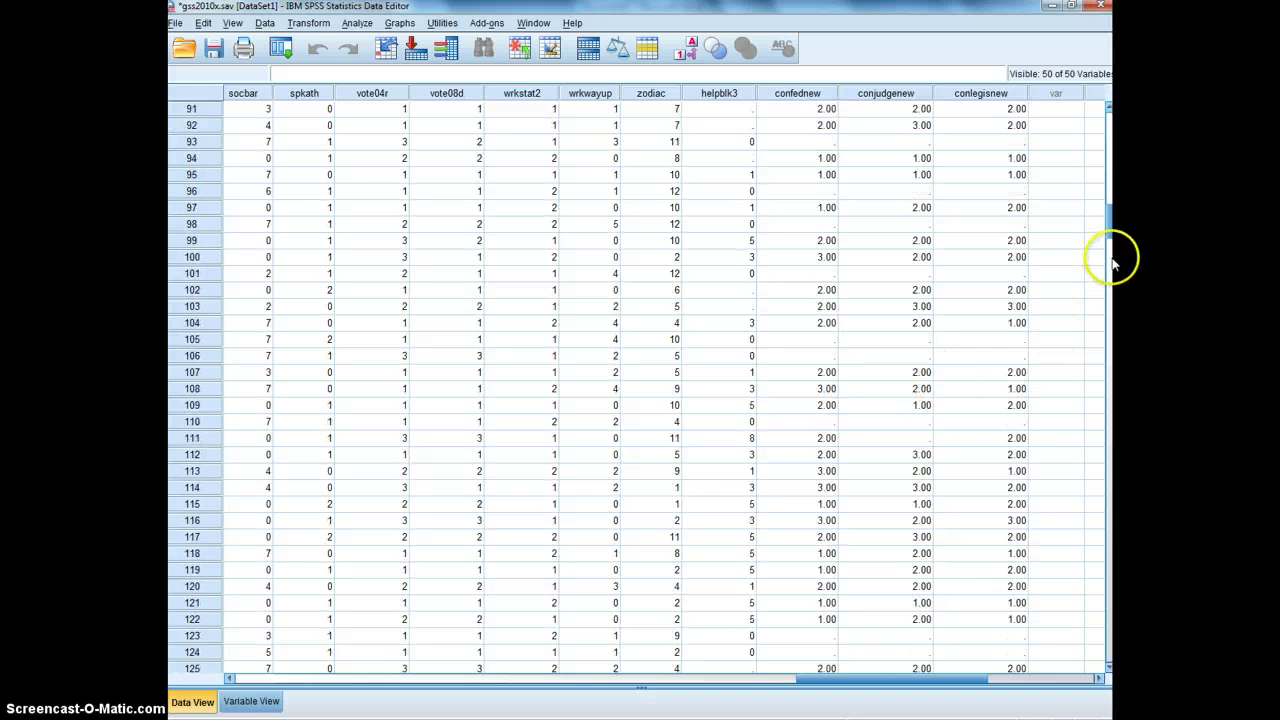
drag(1111, 219, 1110, 115)
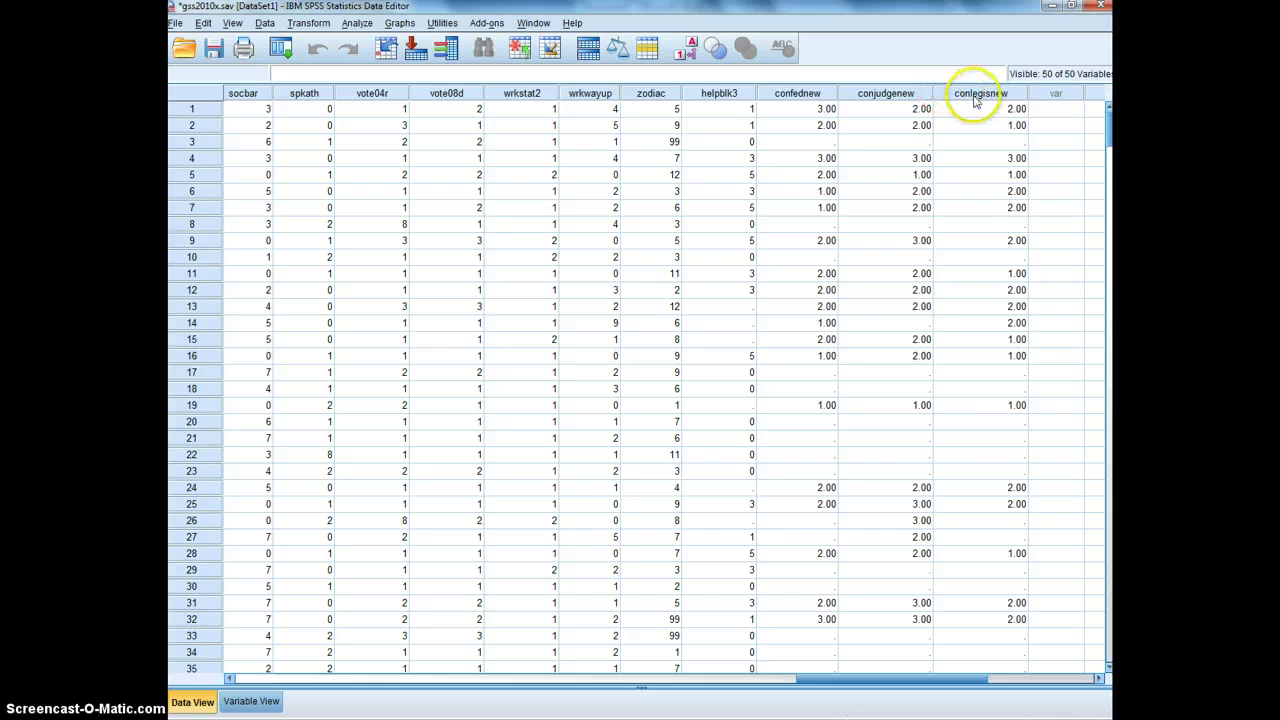
click(803, 113)
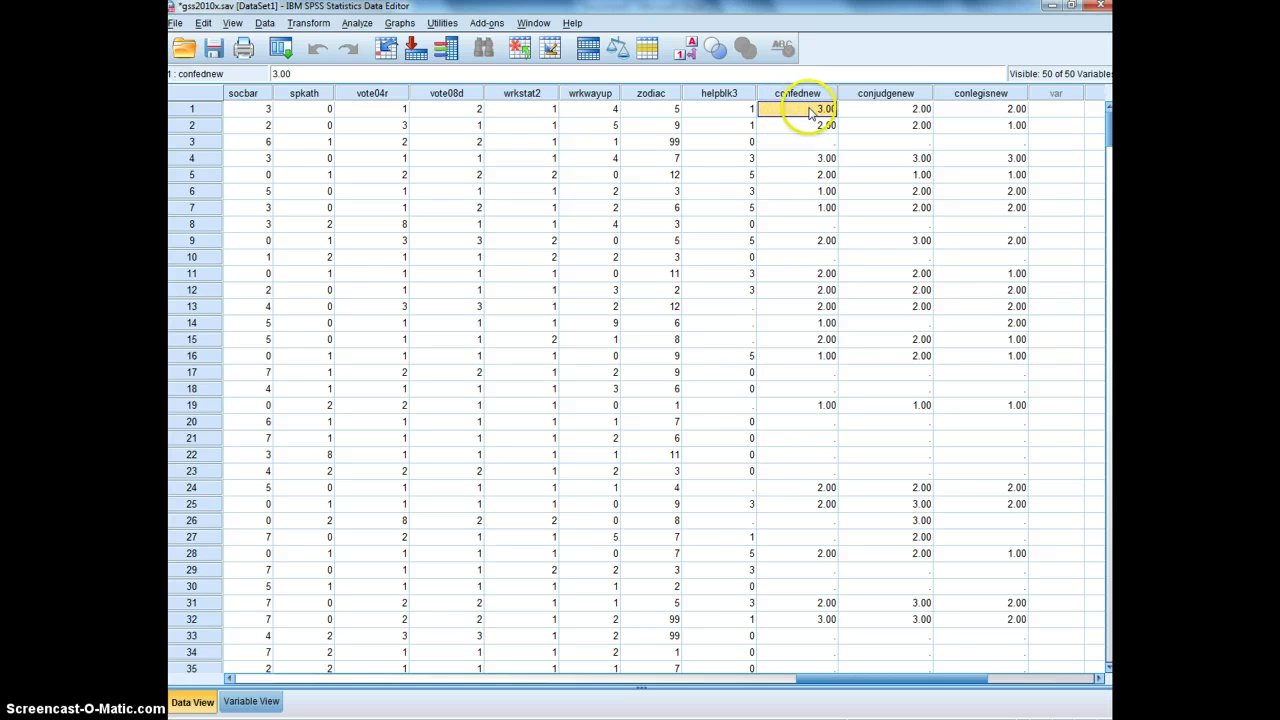
click(910, 111)
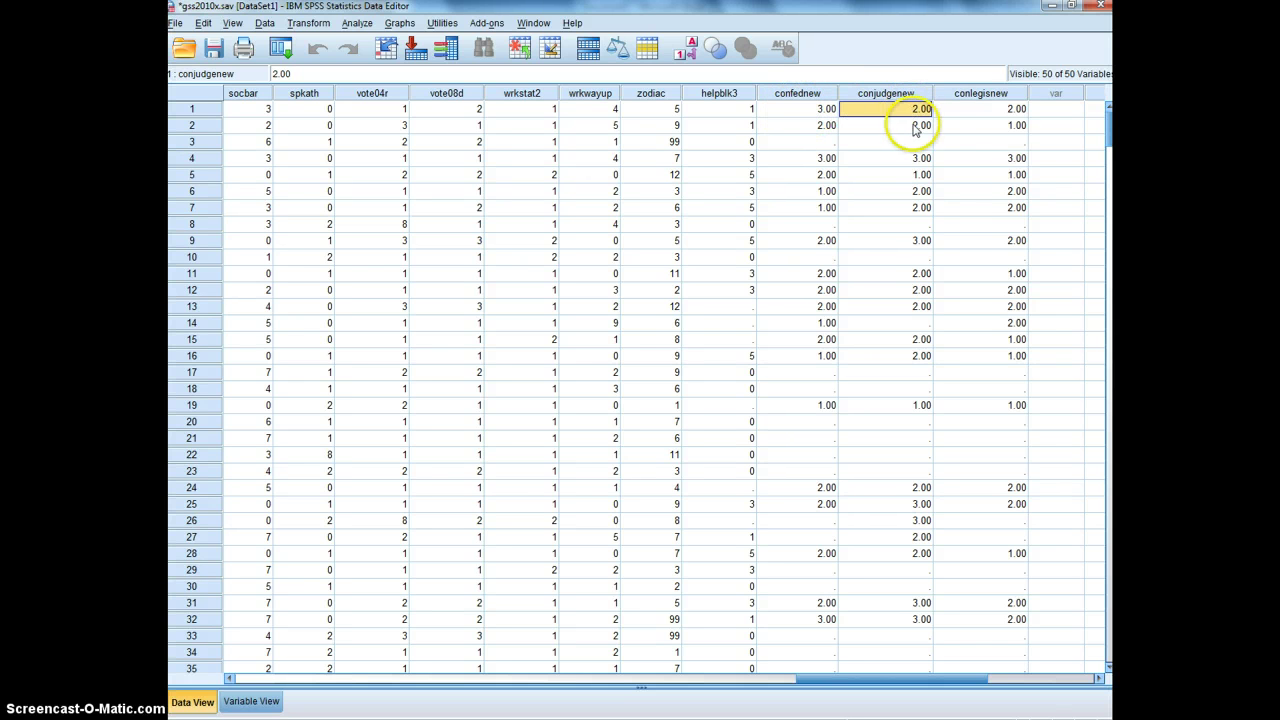
click(895, 96)
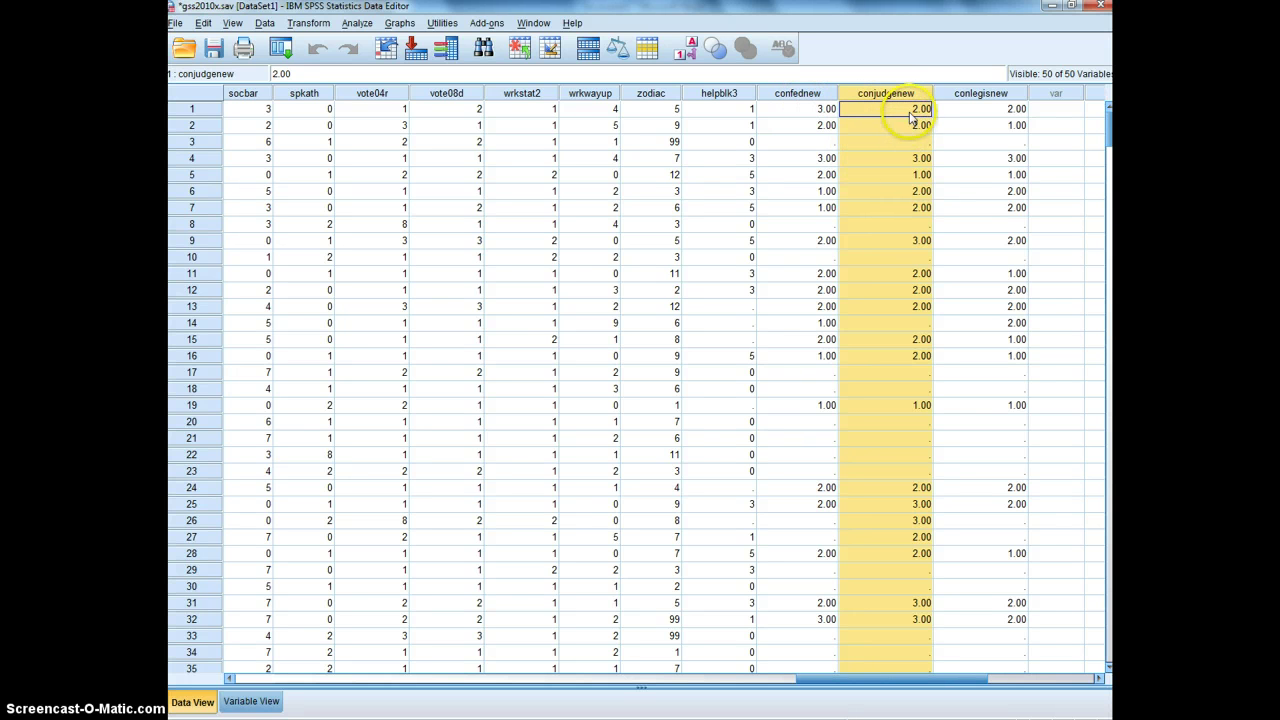
click(978, 95)
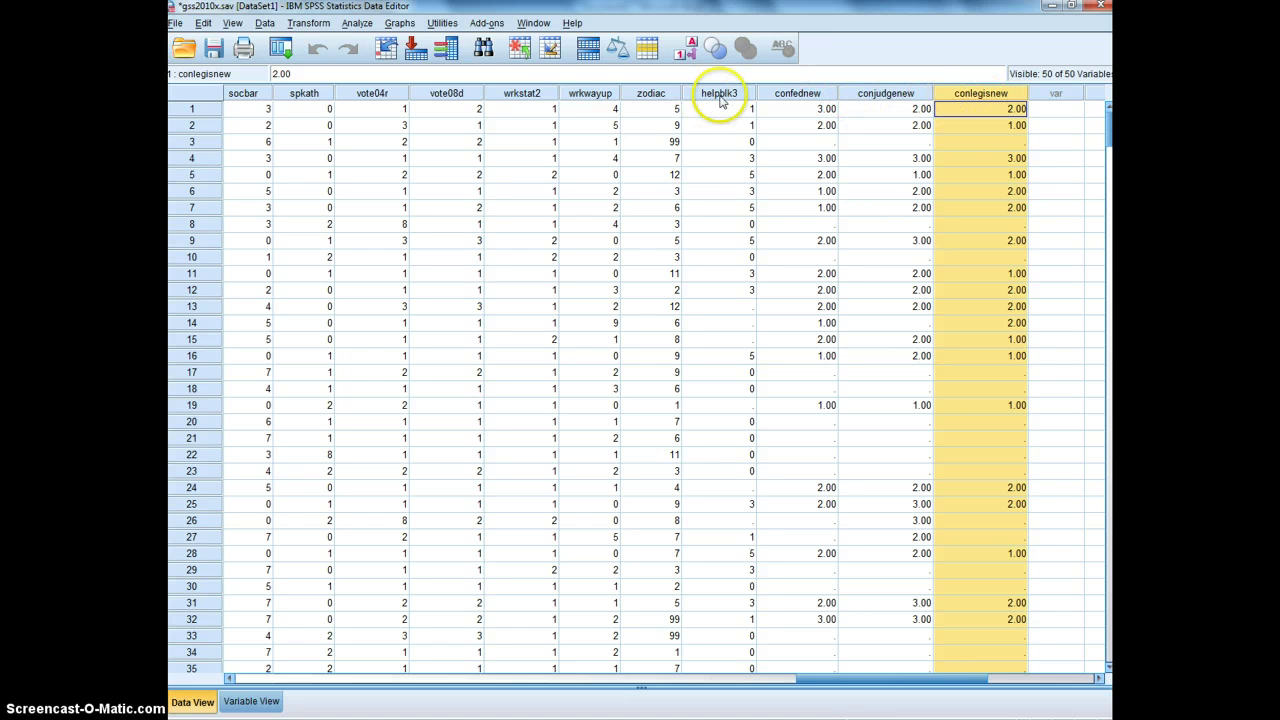
Start a Compute Variable operation with target variable congovindex and confednew as the first term of the numeric expression.
click(312, 23)
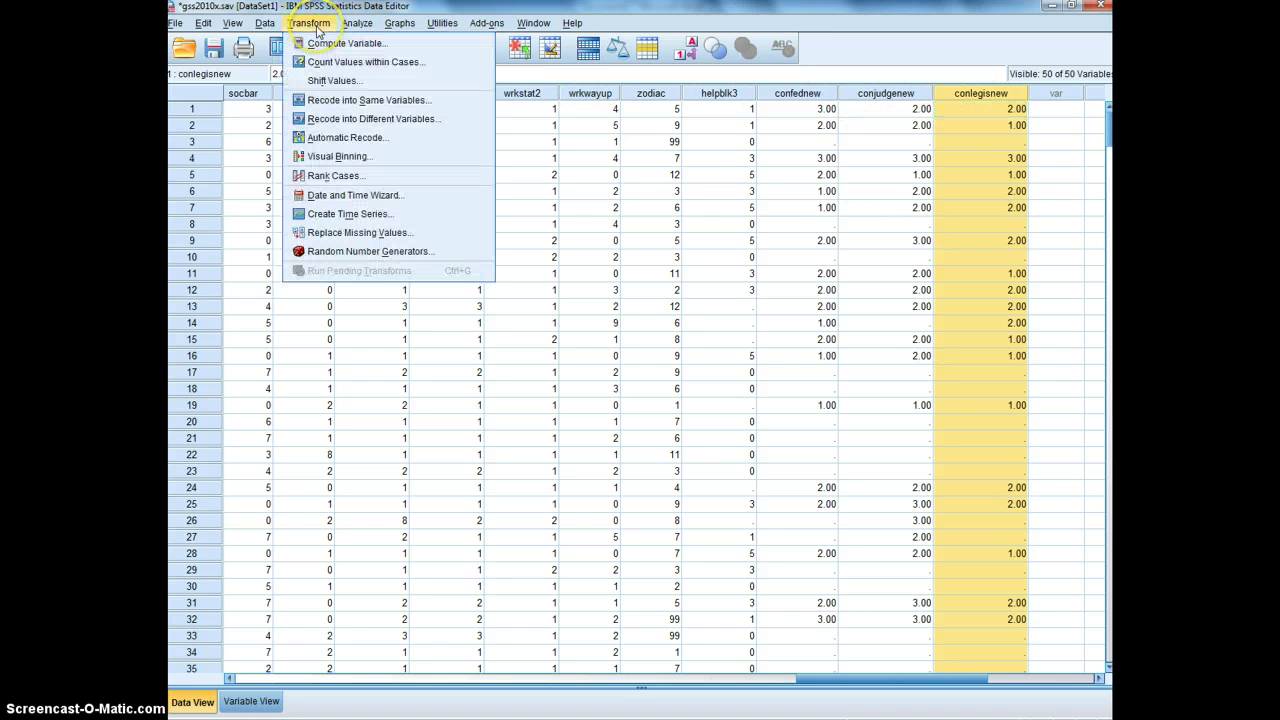
click(320, 45)
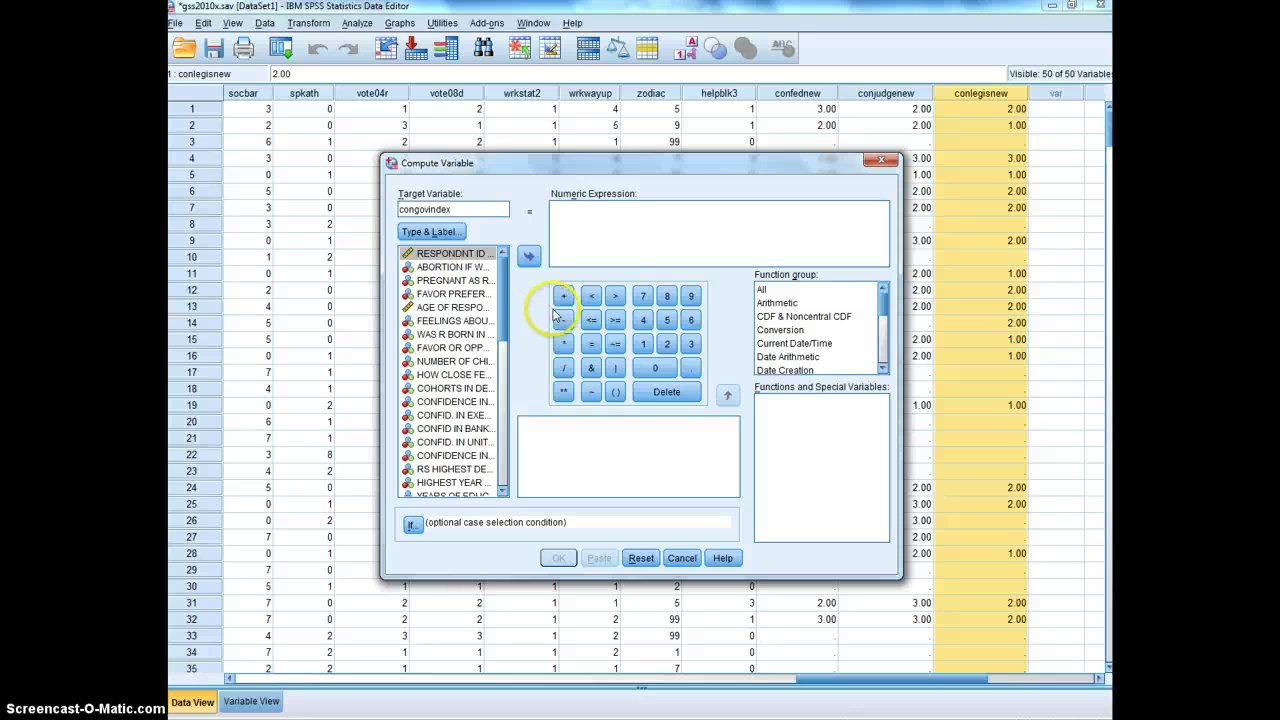
drag(502, 263, 508, 470)
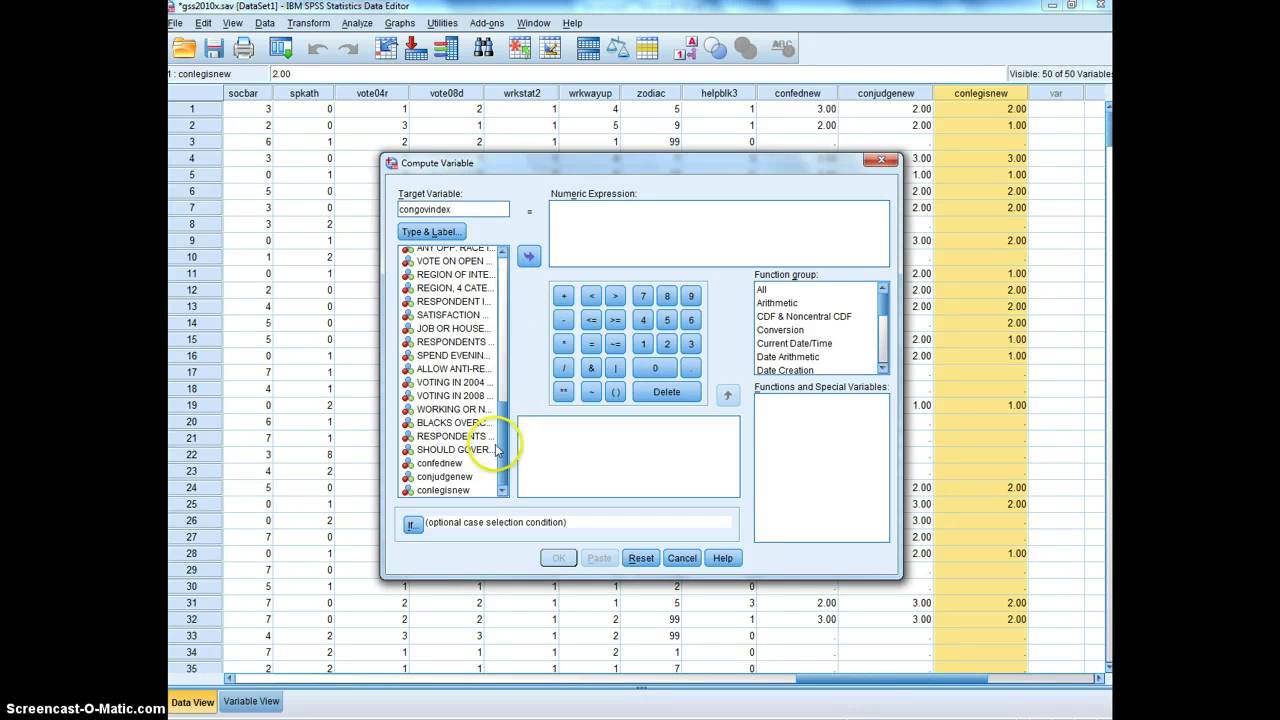
click(528, 256)
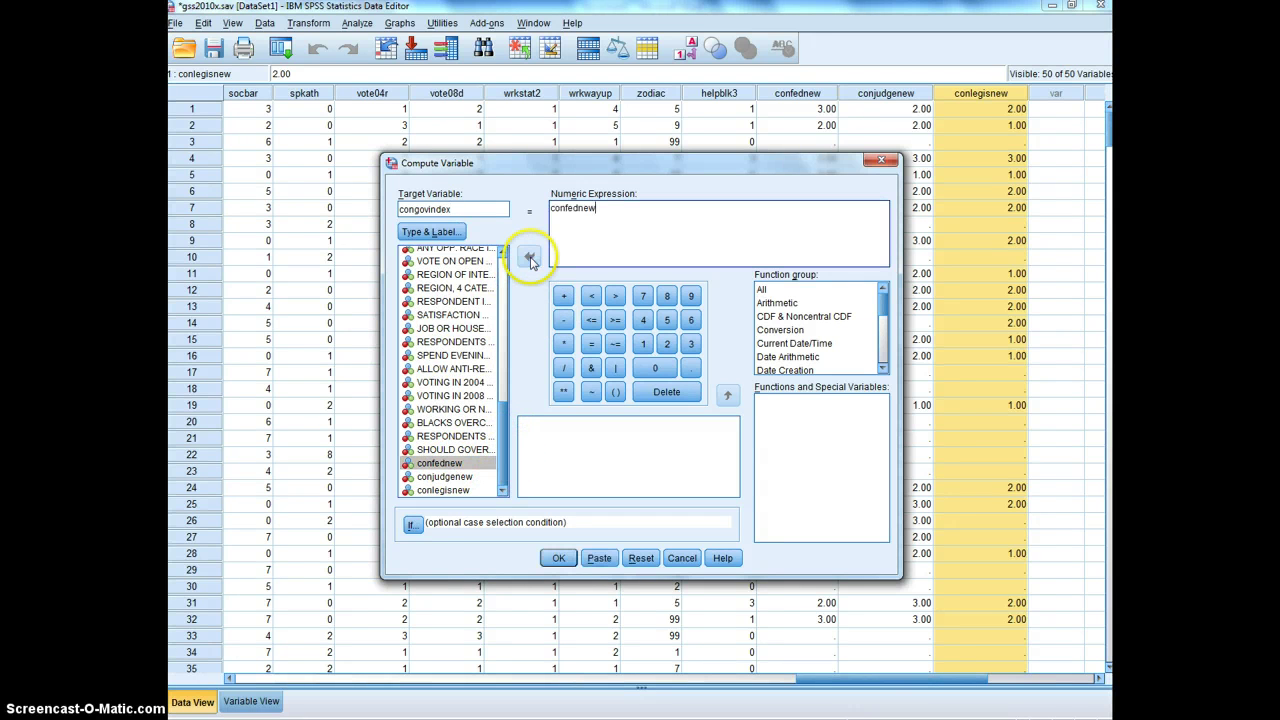
Extend the numeric expression by adding conjudgenew and conlegisnew, giving confednew + conjudgenew + conlegisnew.
click(564, 298)
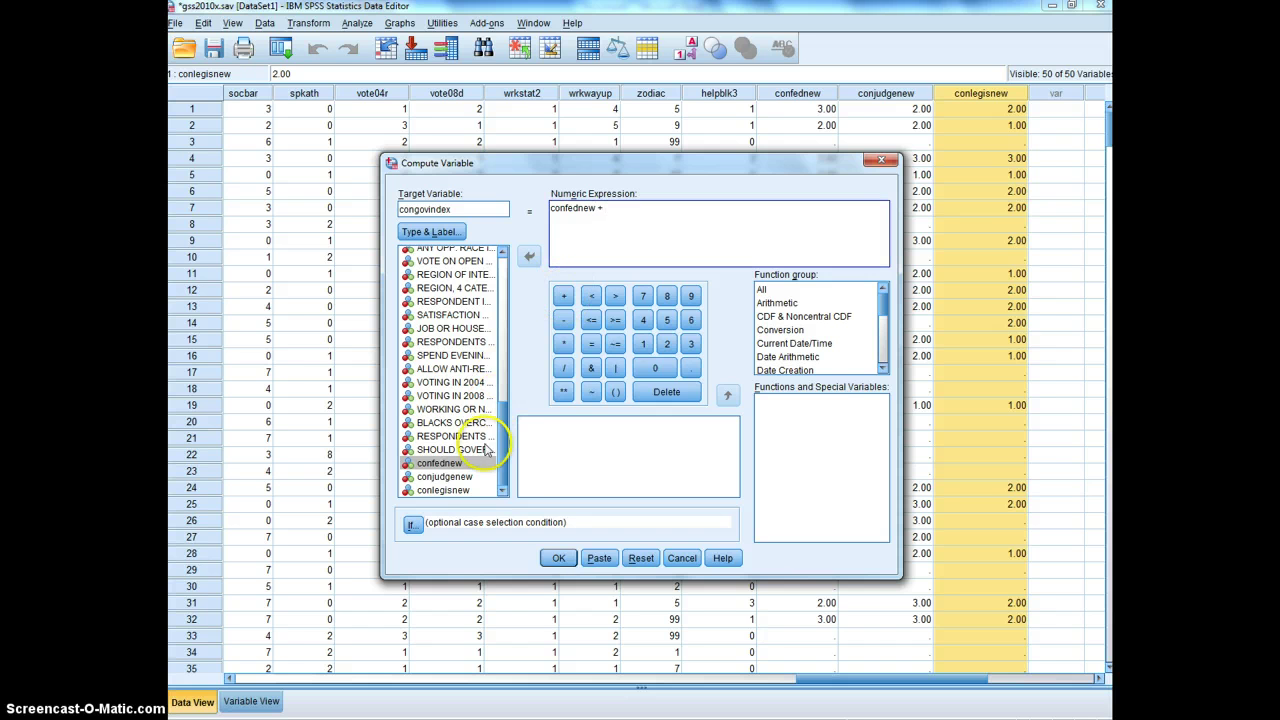
click(461, 478)
click(529, 256)
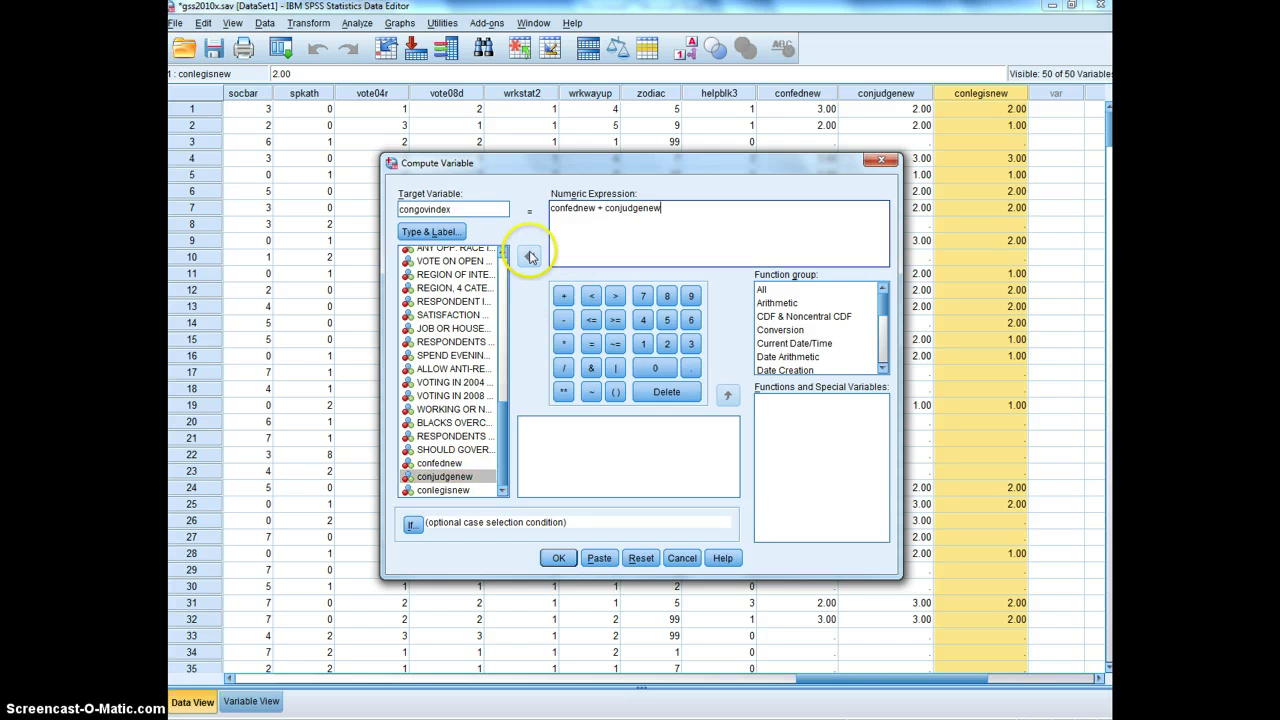
click(563, 297)
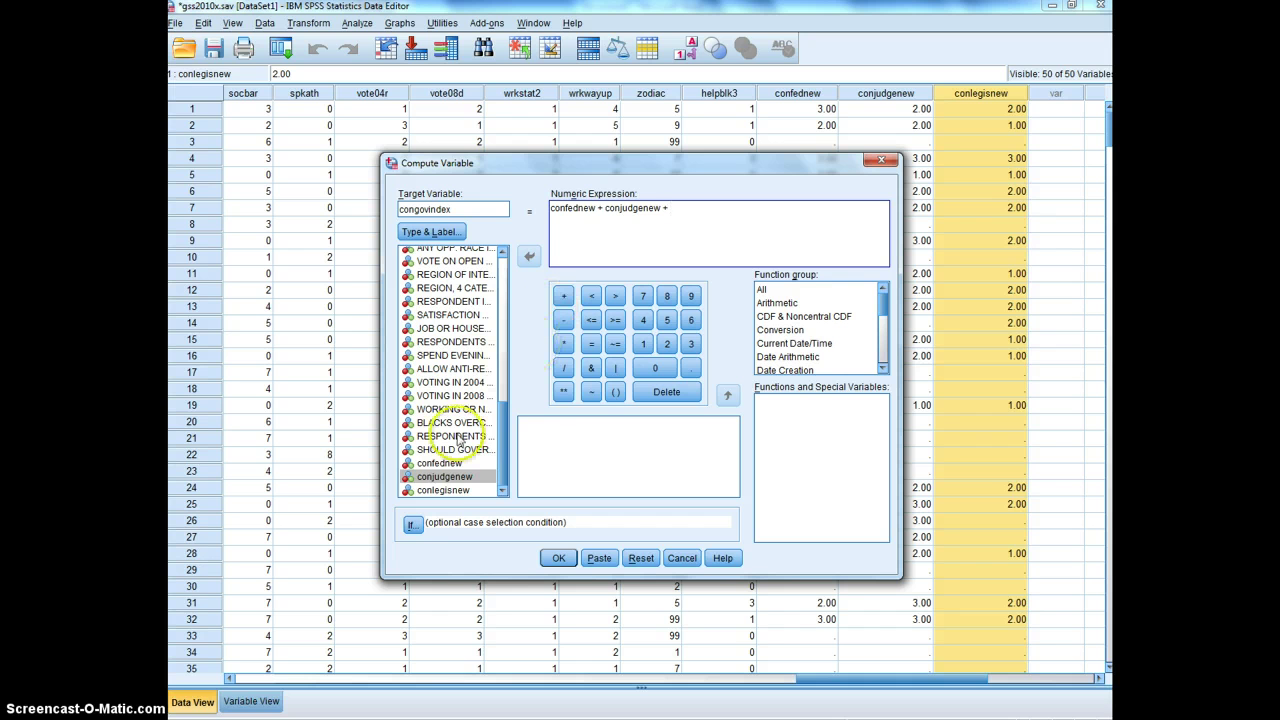
click(440, 491)
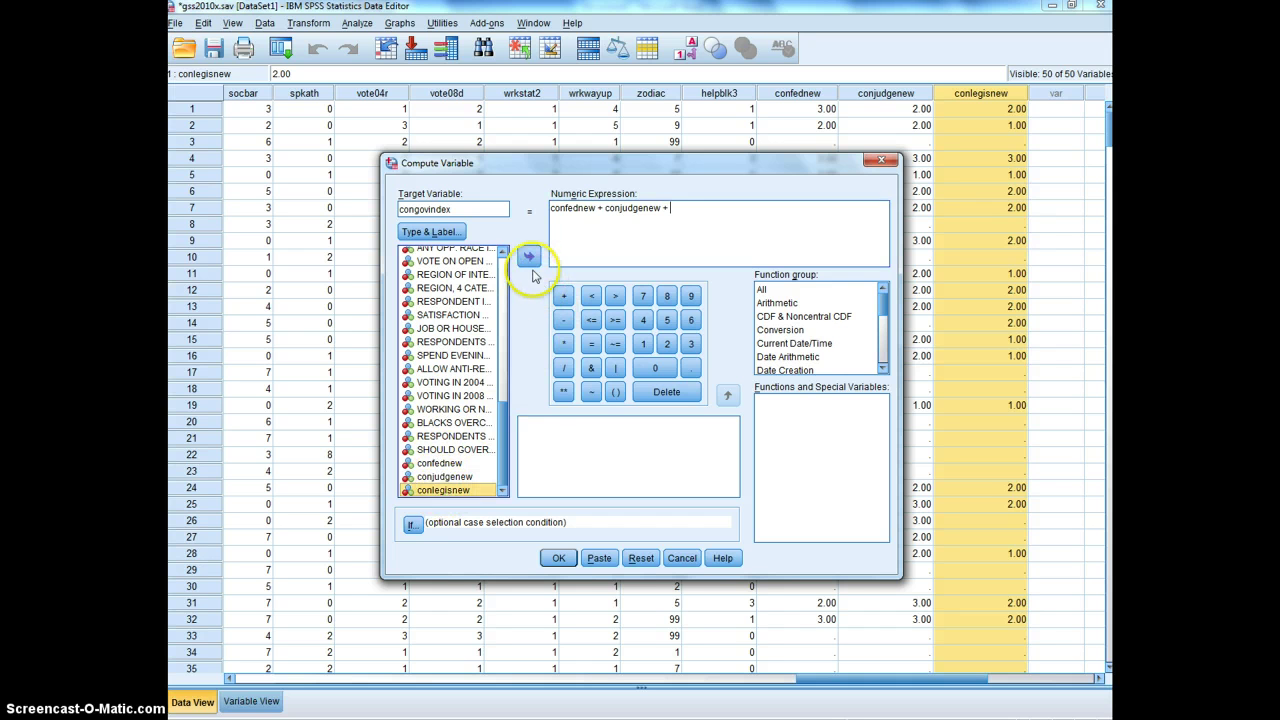
click(529, 256)
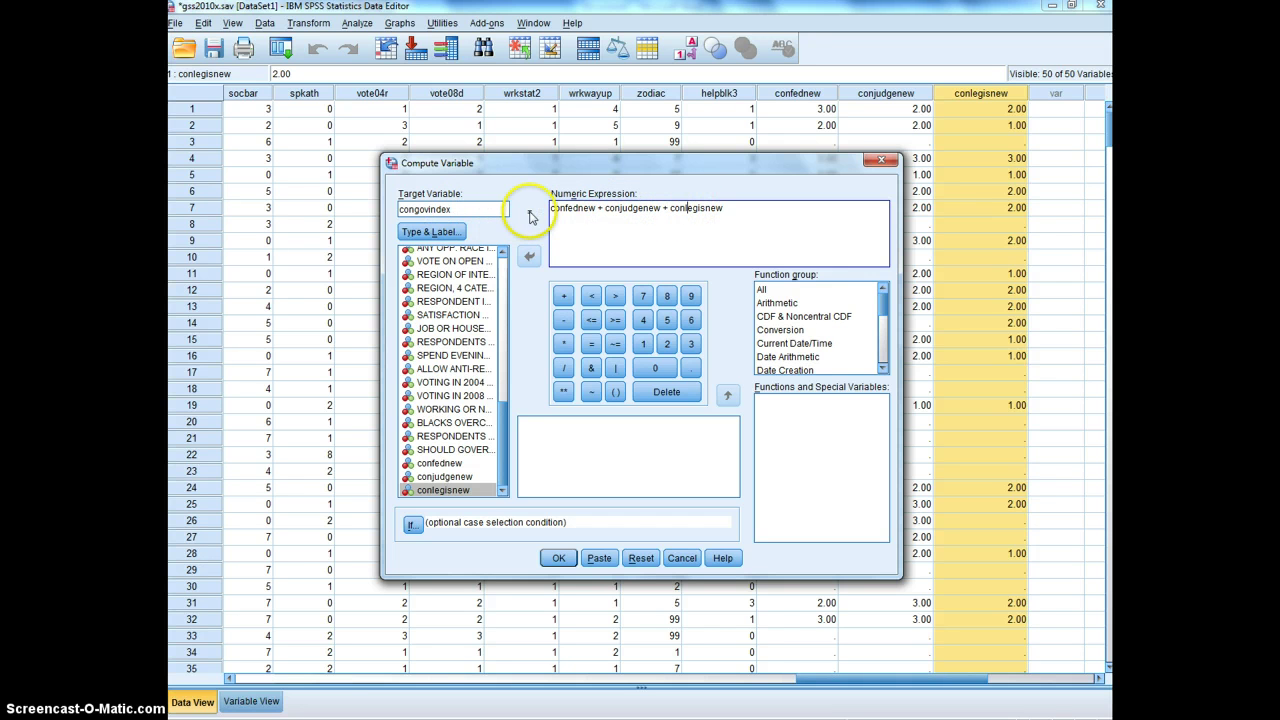
Run the computation of congovindex and check its COMPUTE command in the output log.
drag(480, 208, 300, 208)
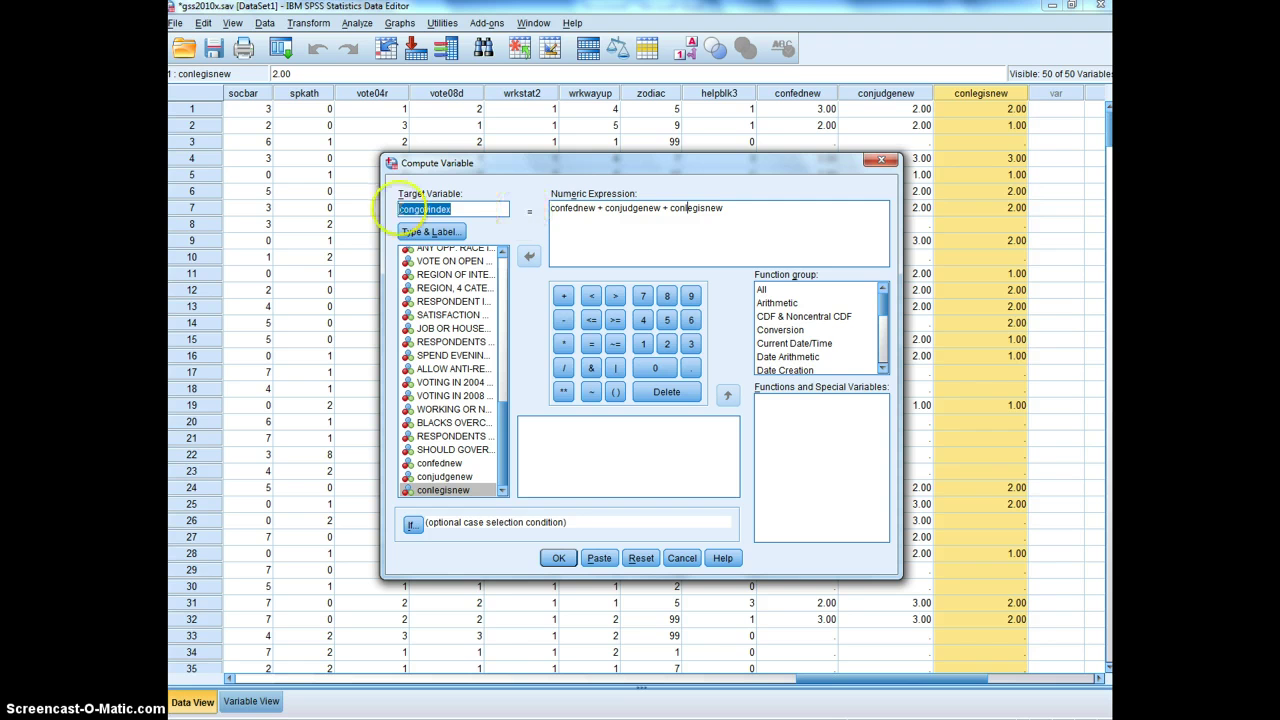
click(560, 559)
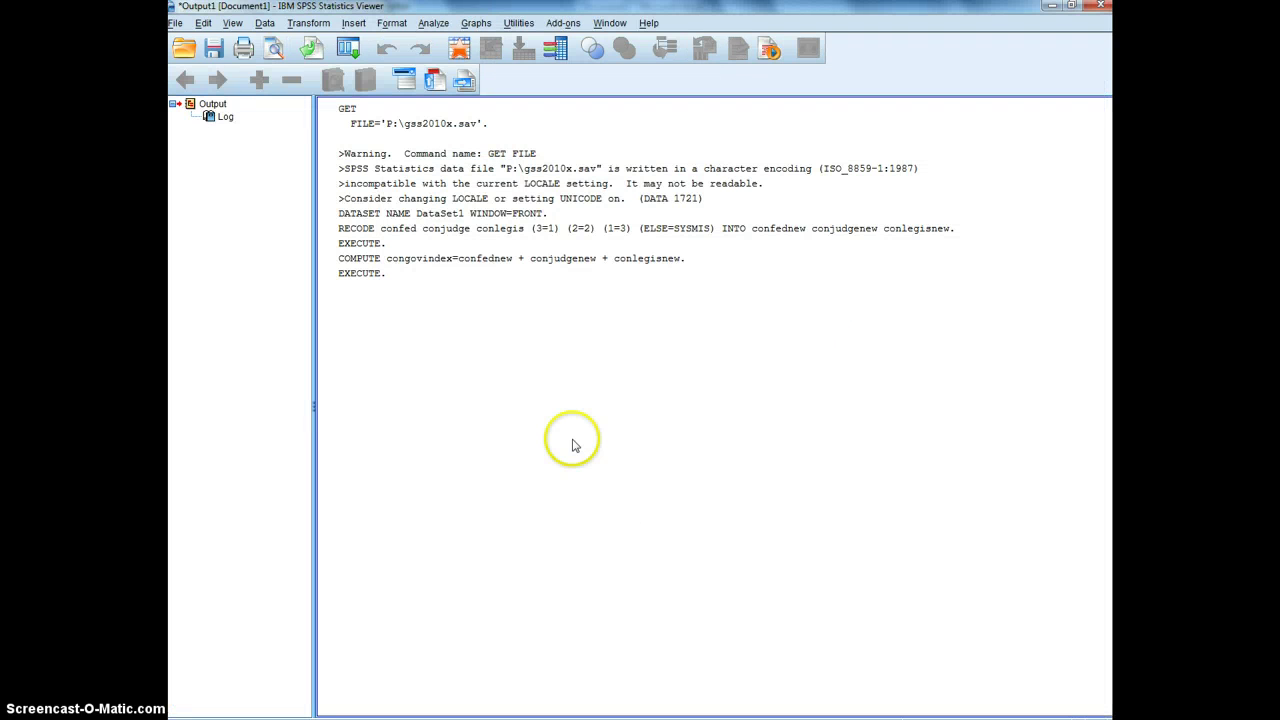
click(360, 262)
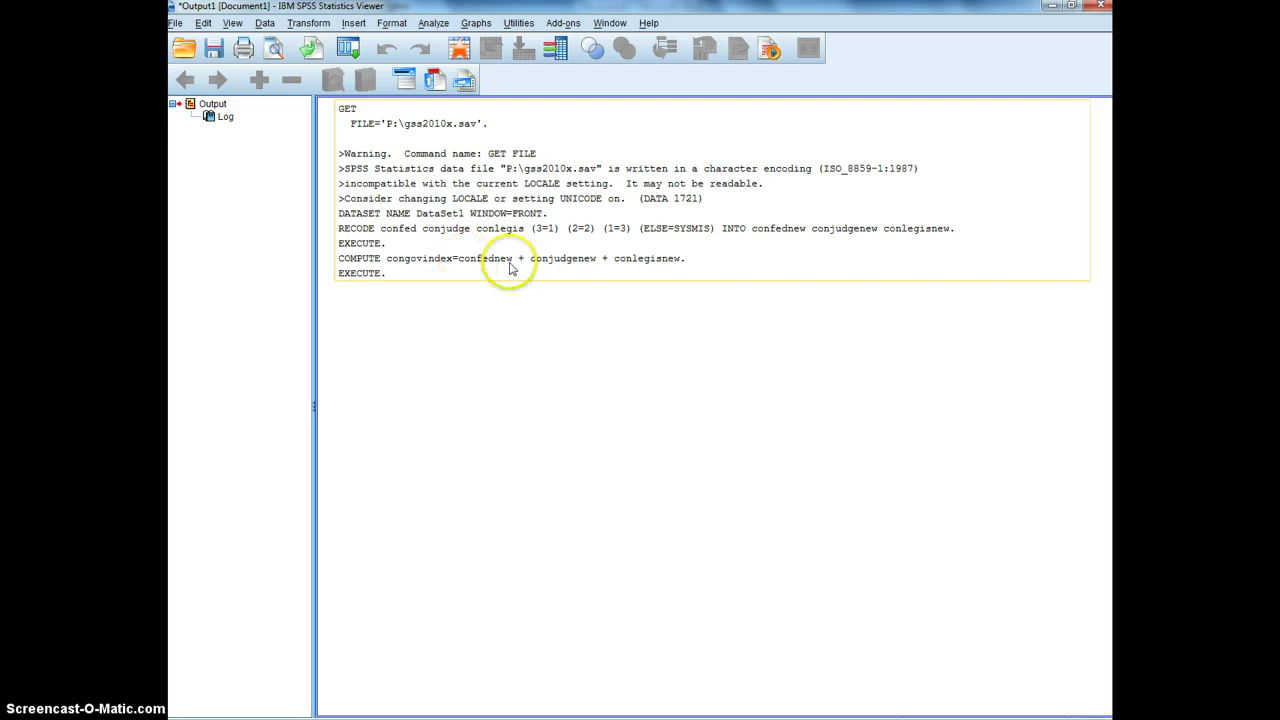
Return to the gss2010x.sav data and label the congovindex variable "Confidence in Government Index".
click(383, 333)
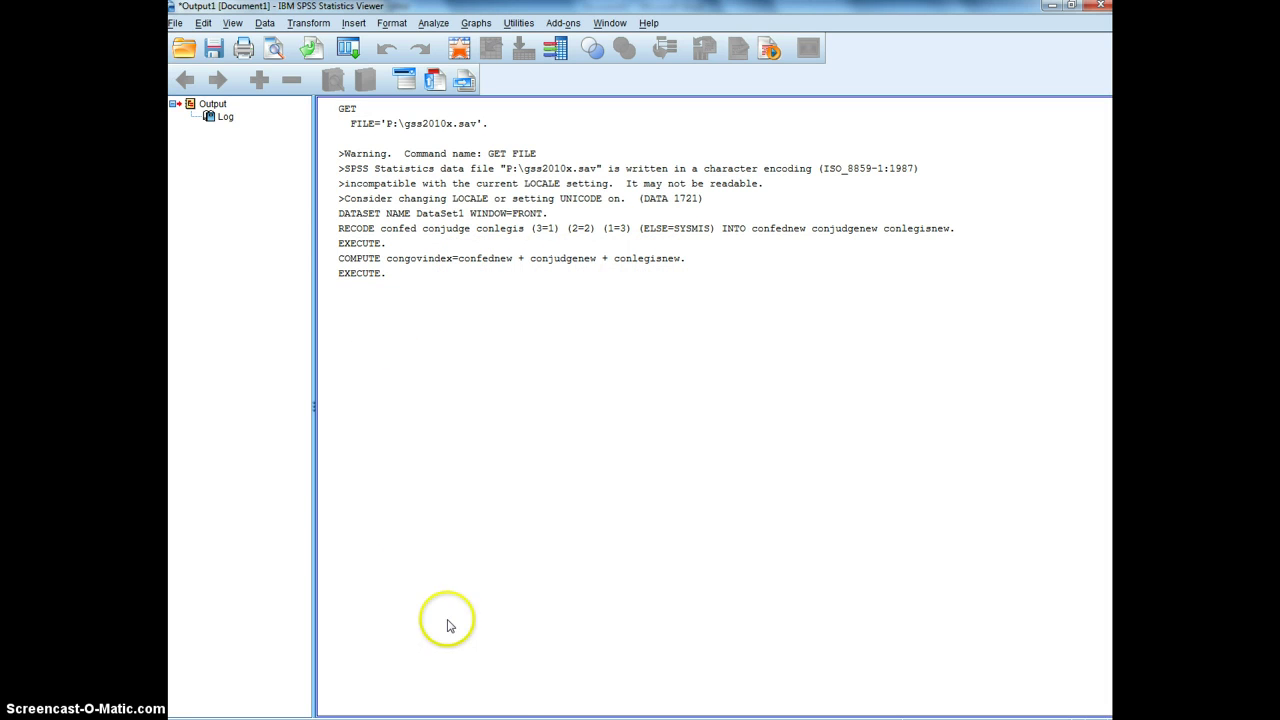
mouse_move(450, 710)
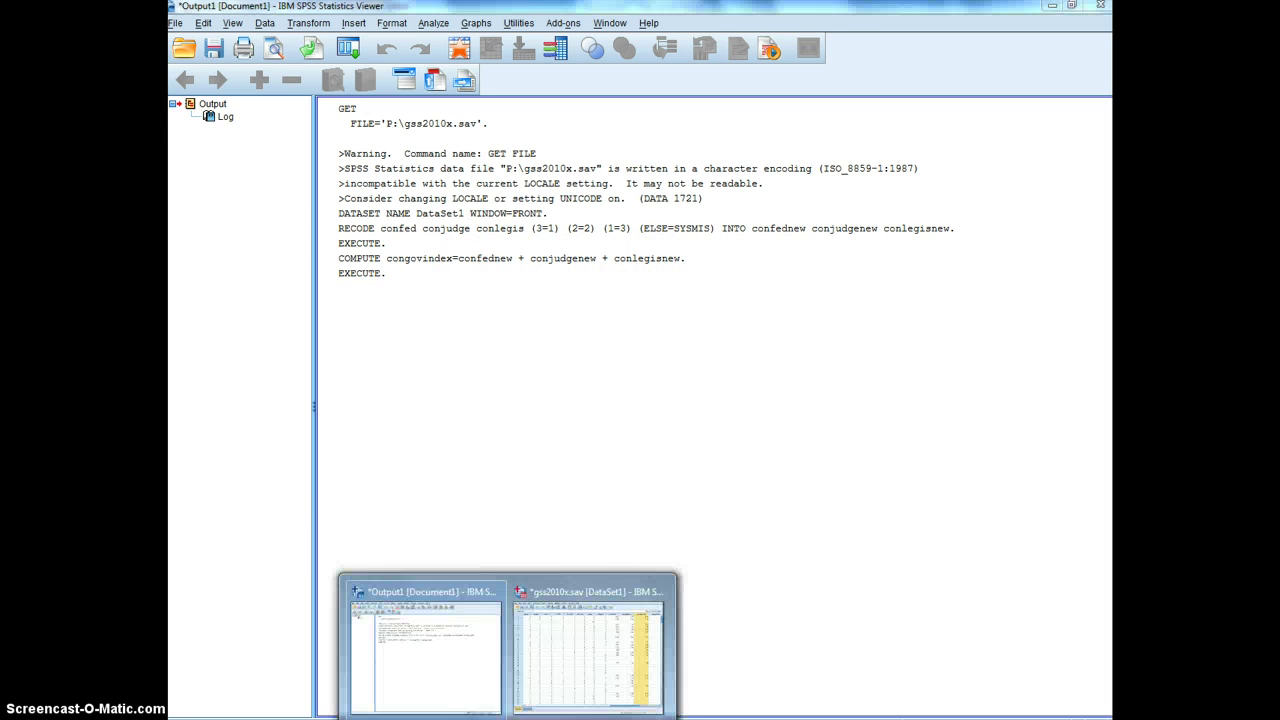
click(555, 645)
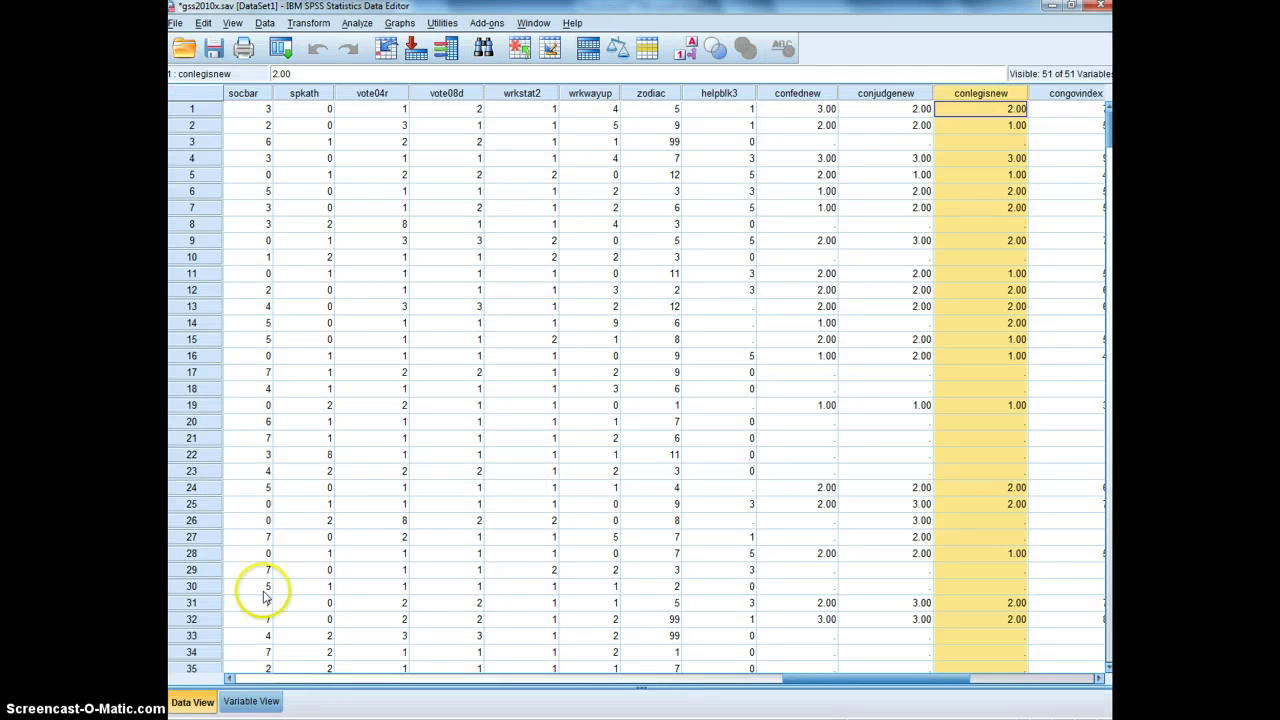
click(252, 702)
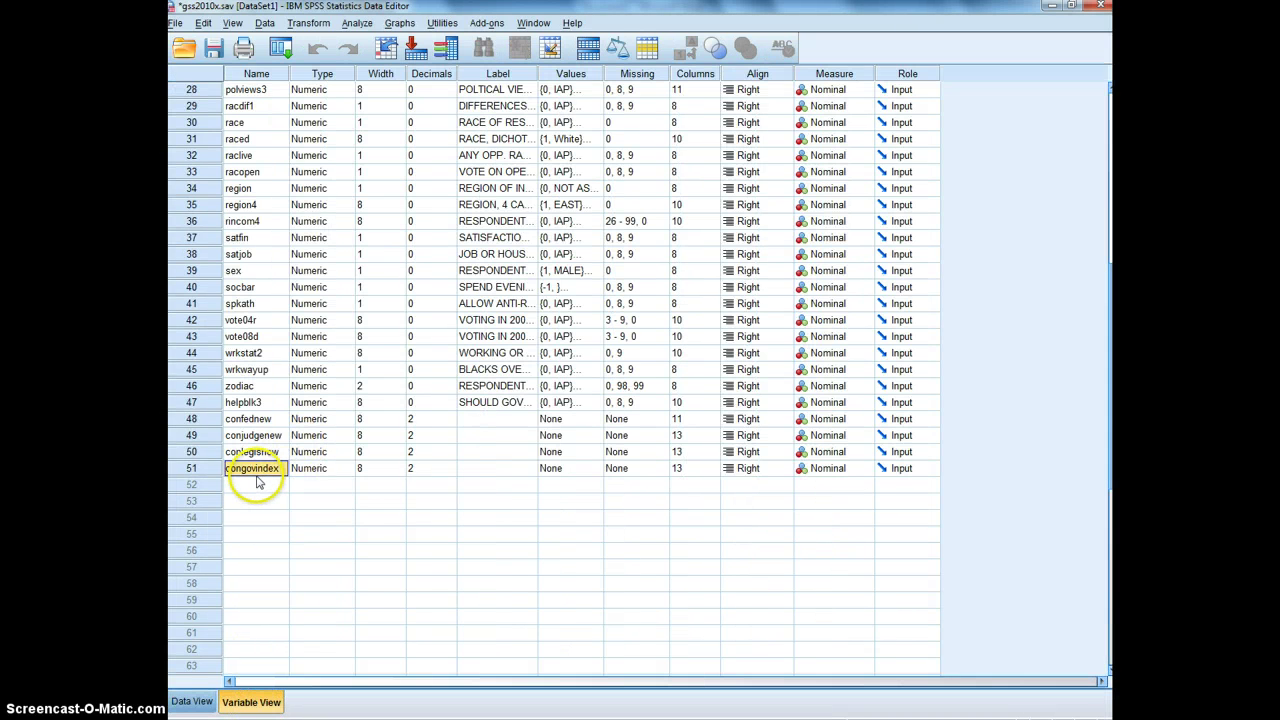
click(490, 474)
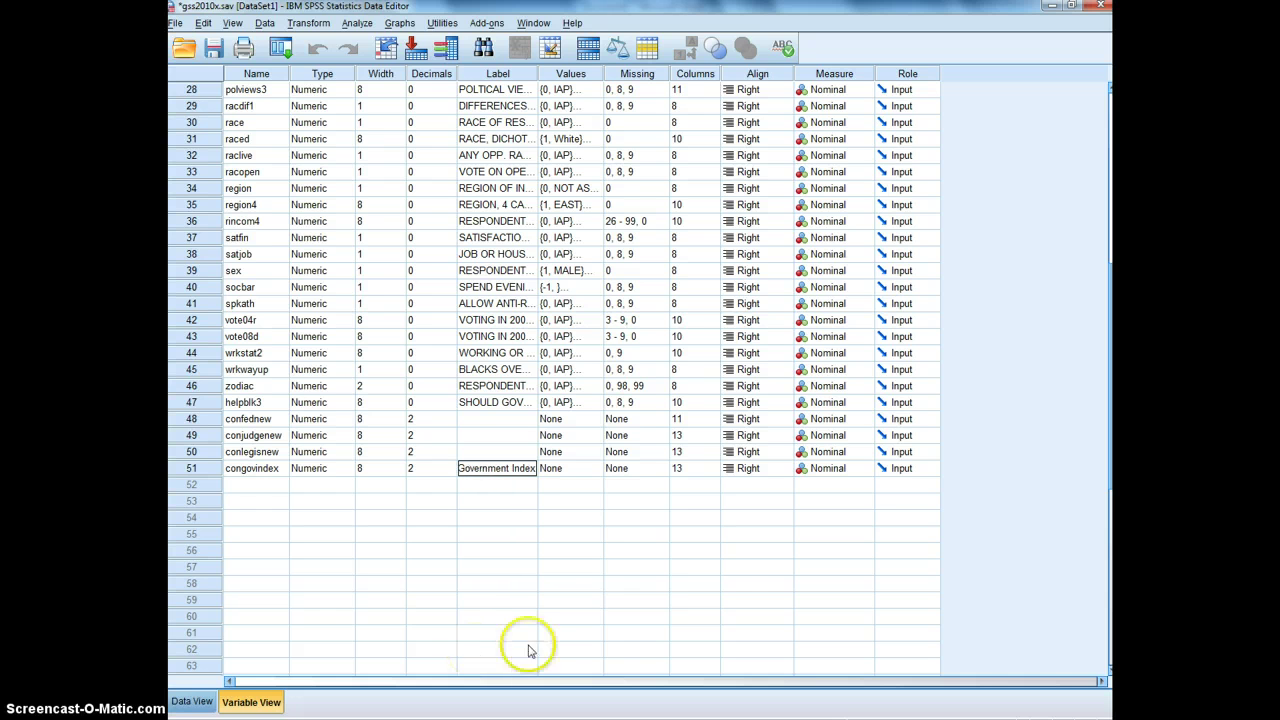
click(495, 428)
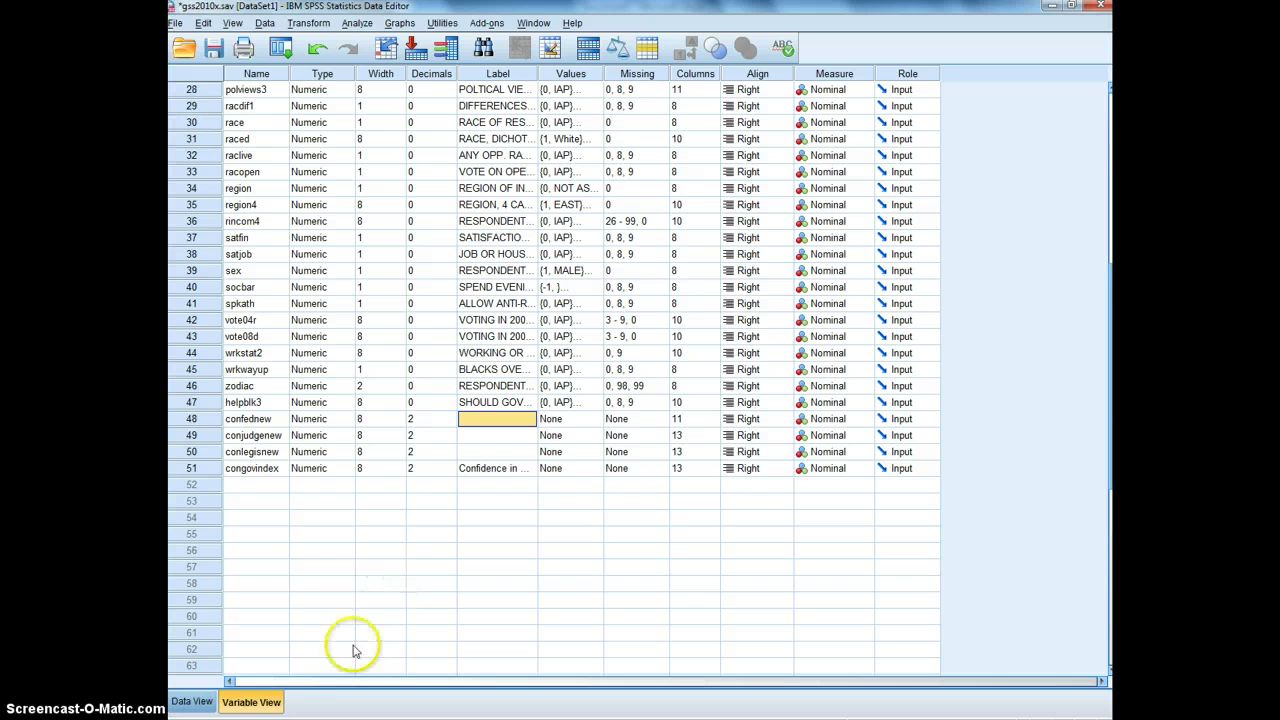
Examine the congovindex case values in the data grid against confednew, conjudgenew and conlegisnew.
click(192, 702)
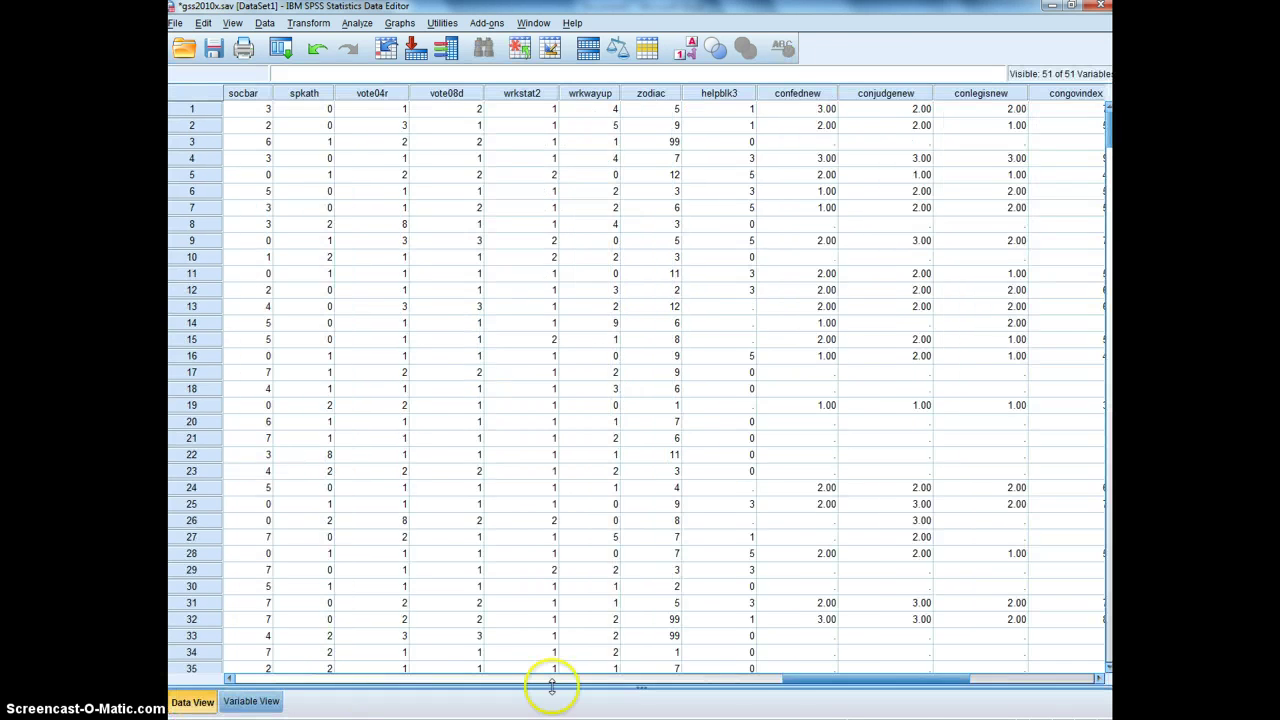
drag(914, 677, 954, 674)
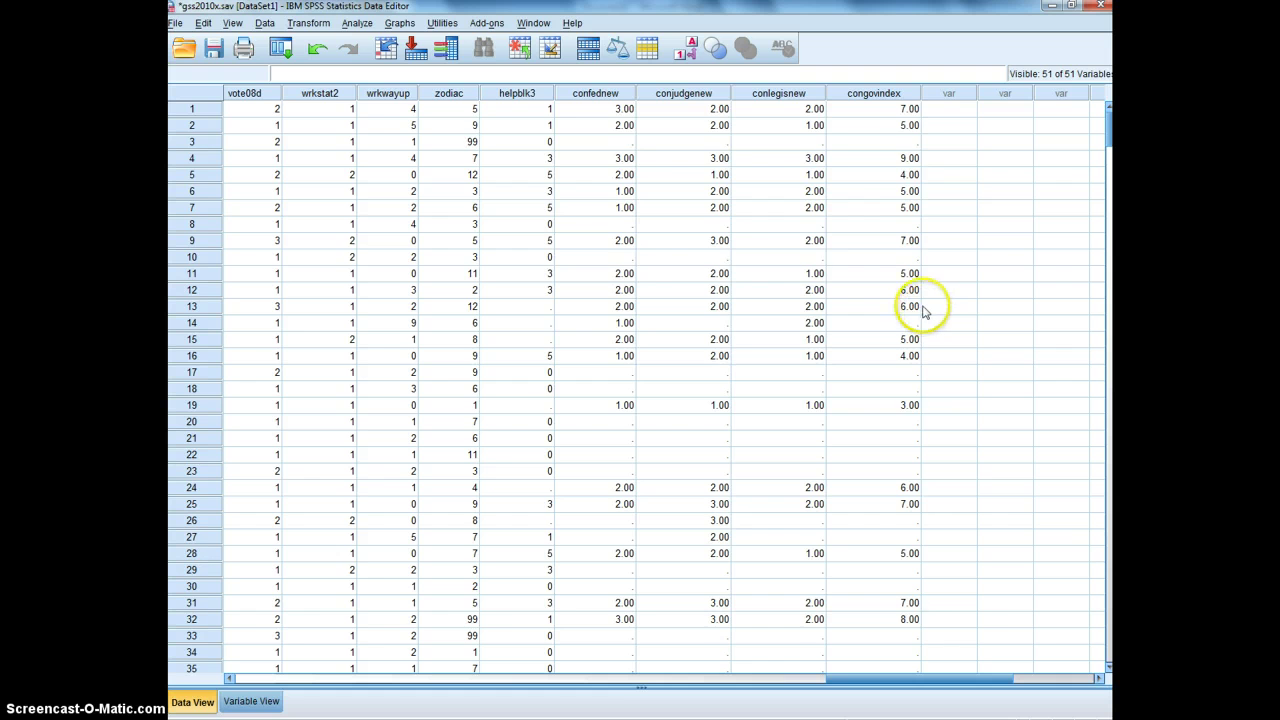
scroll(915, 315, down, 5)
scroll(920, 594, down, 6)
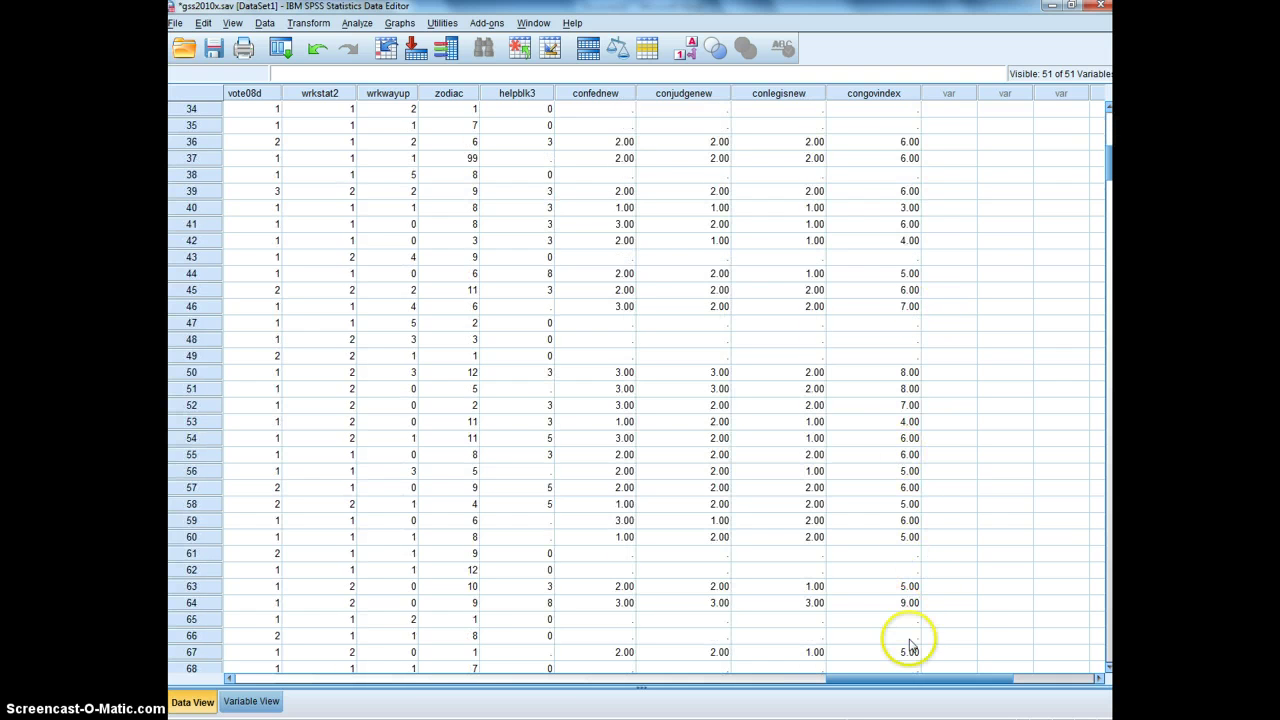
click(906, 487)
scroll(903, 443, up, 8)
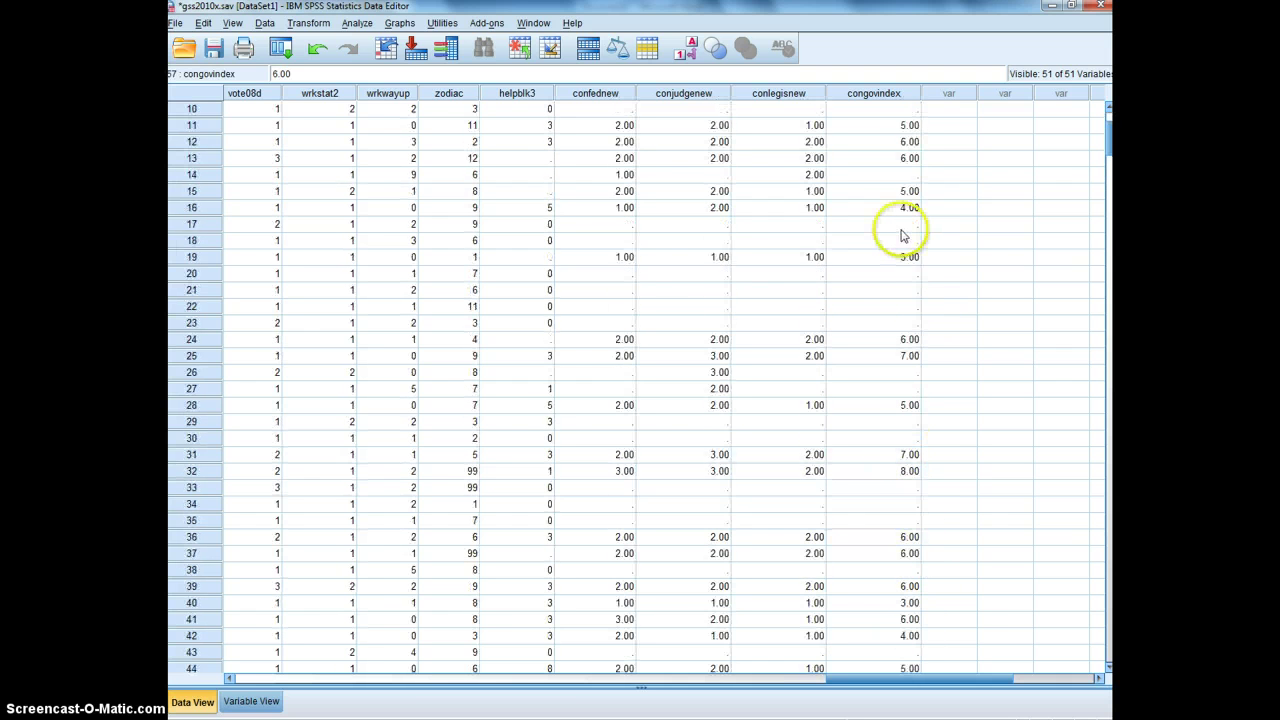
scroll(905, 230, up, 3)
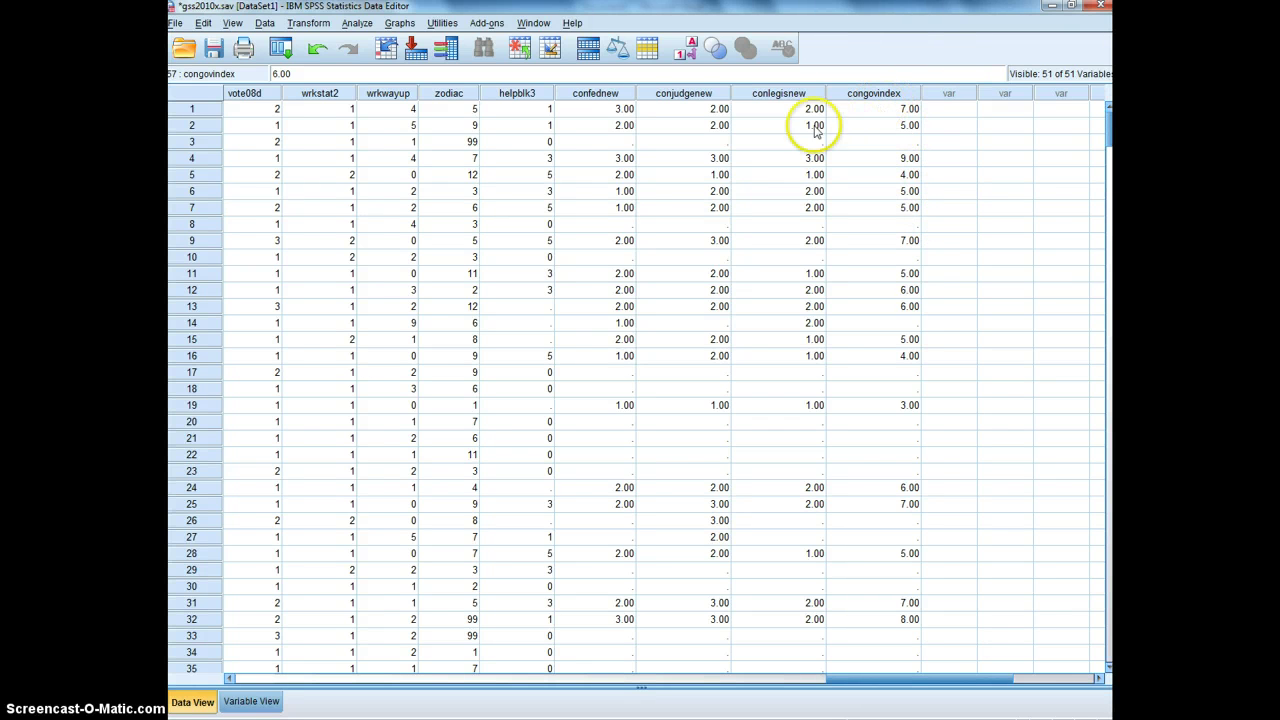
click(358, 28)
mouse_move(420, 60)
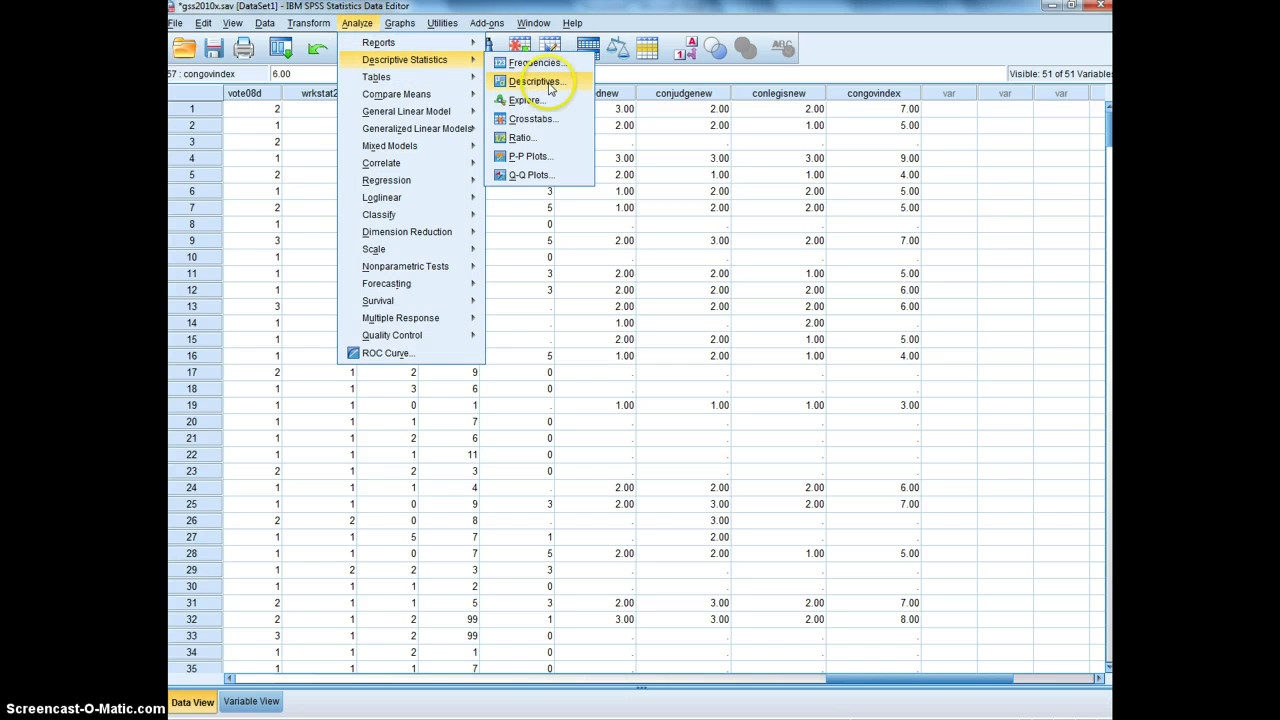
click(540, 81)
drag(586, 318, 587, 418)
click(545, 415)
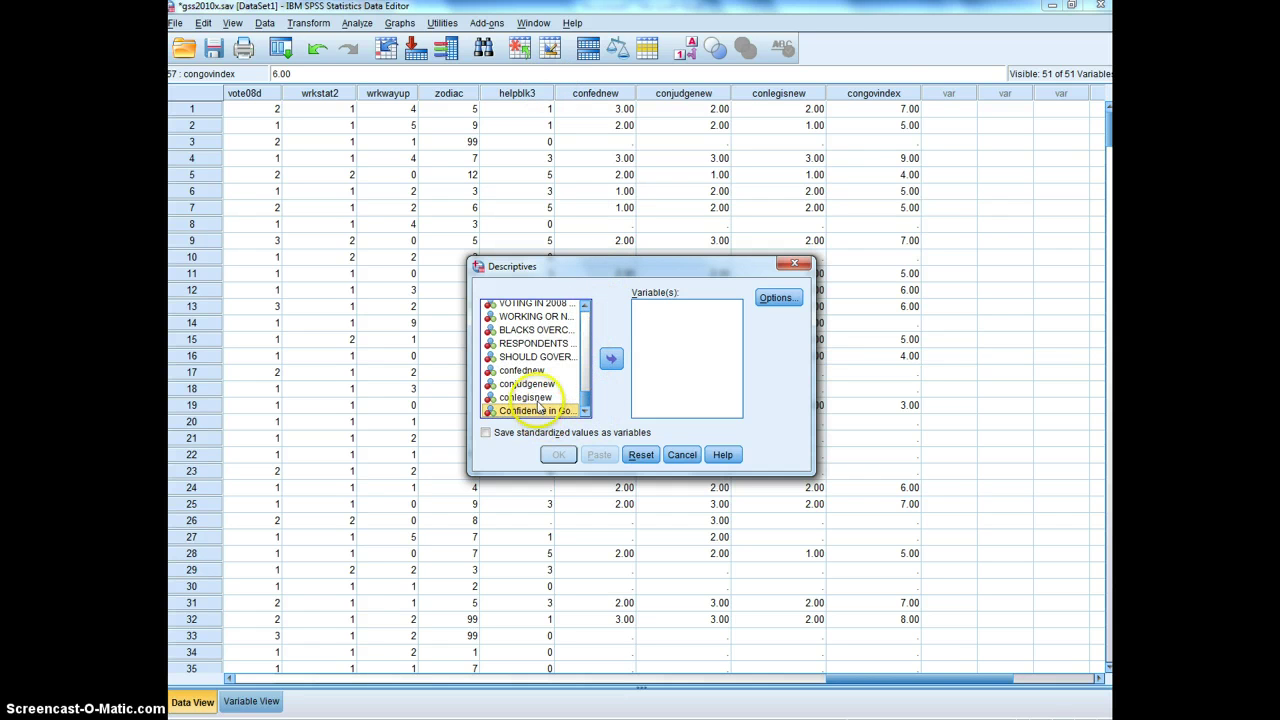
ctrl+click(540, 371)
ctrl+click(540, 385)
ctrl+click(540, 399)
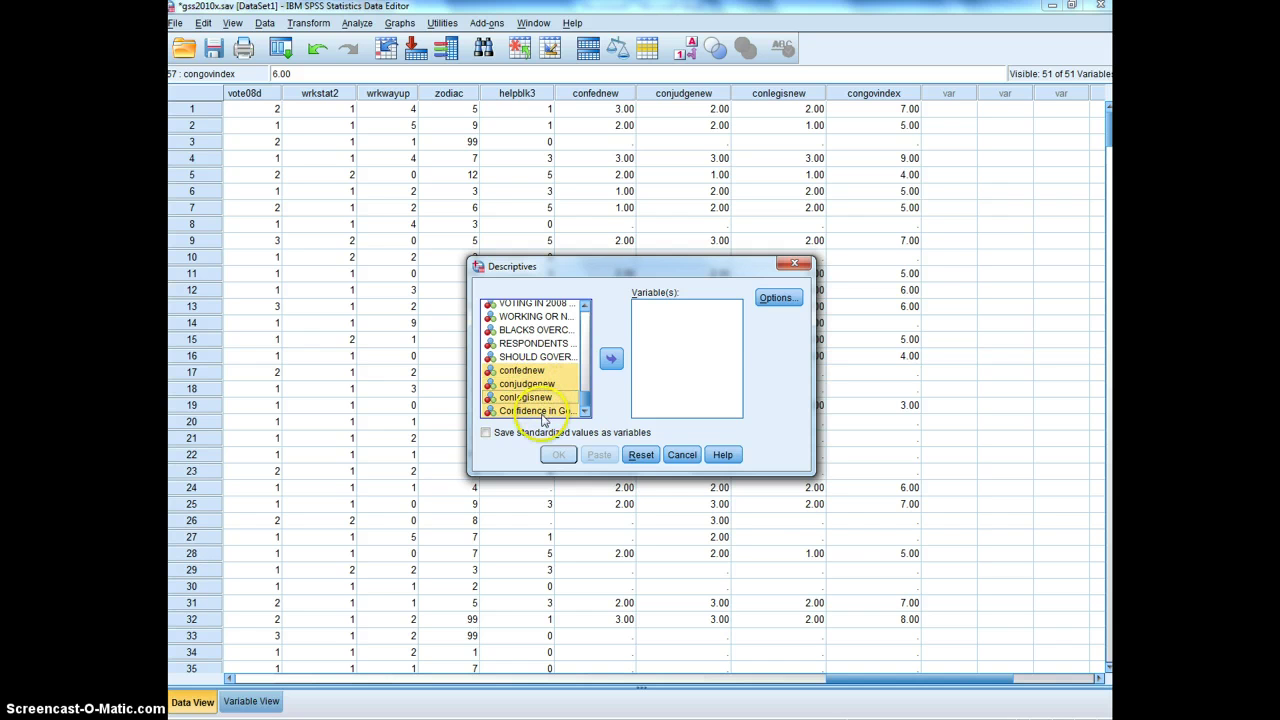
click(611, 358)
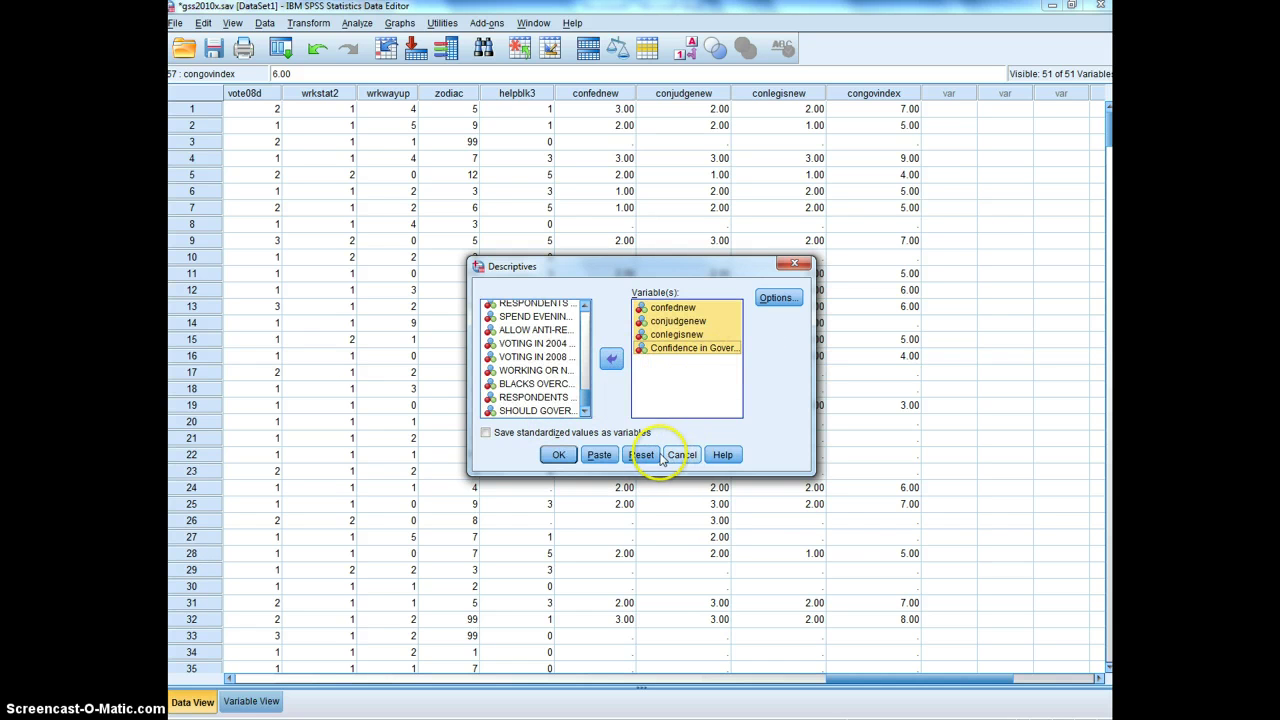
click(790, 302)
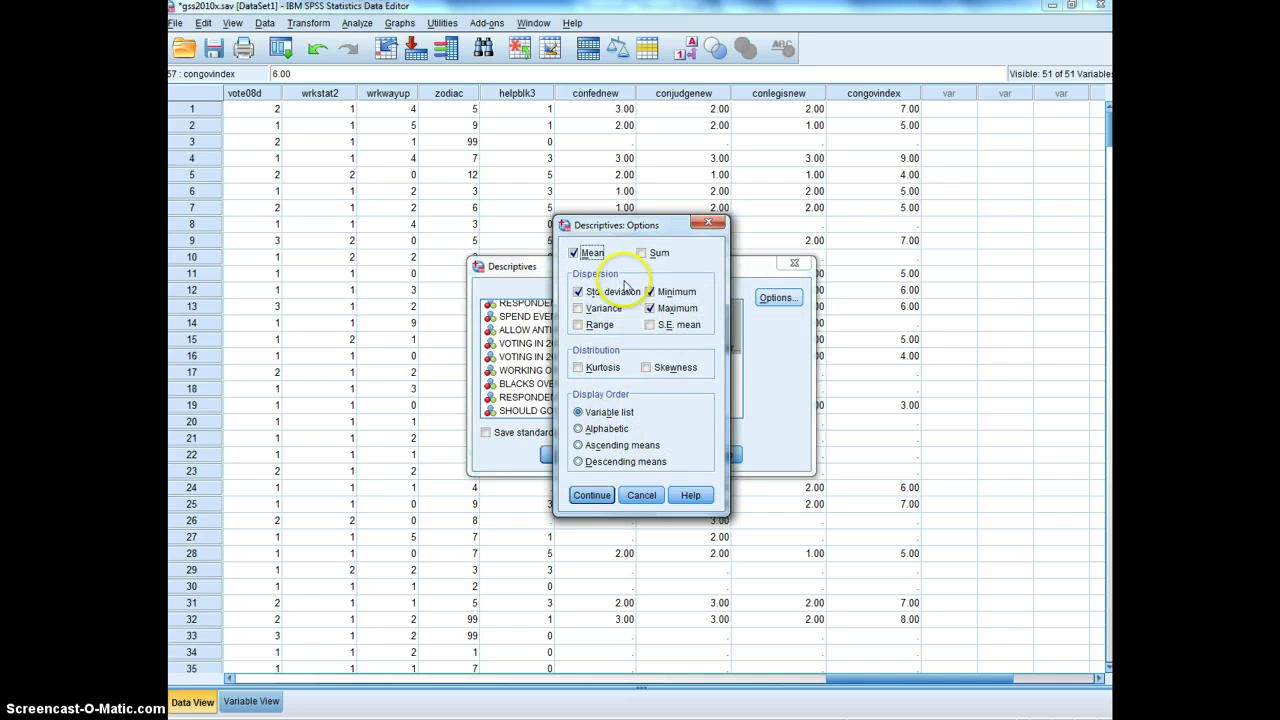
click(641, 495)
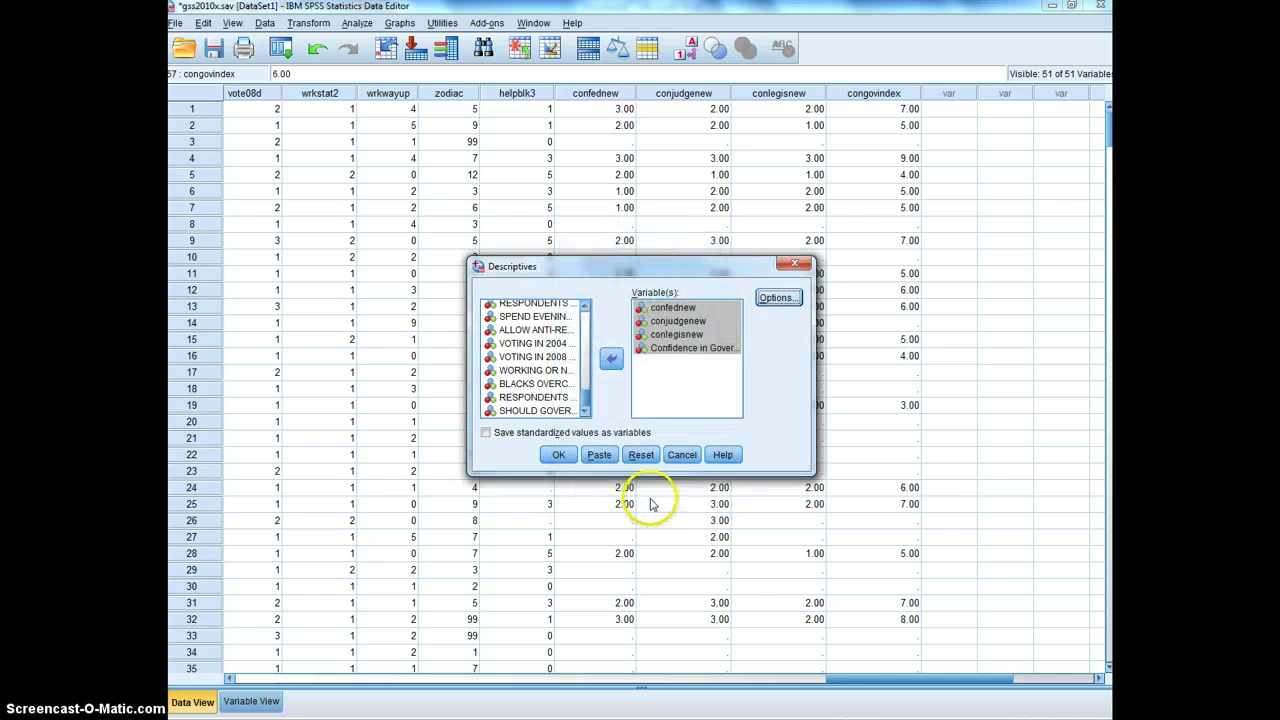
click(682, 455)
Start a Frequencies analysis with confednew, conjudgenew, conlegisnew and the Confidence in Government Index as its variables.
click(355, 23)
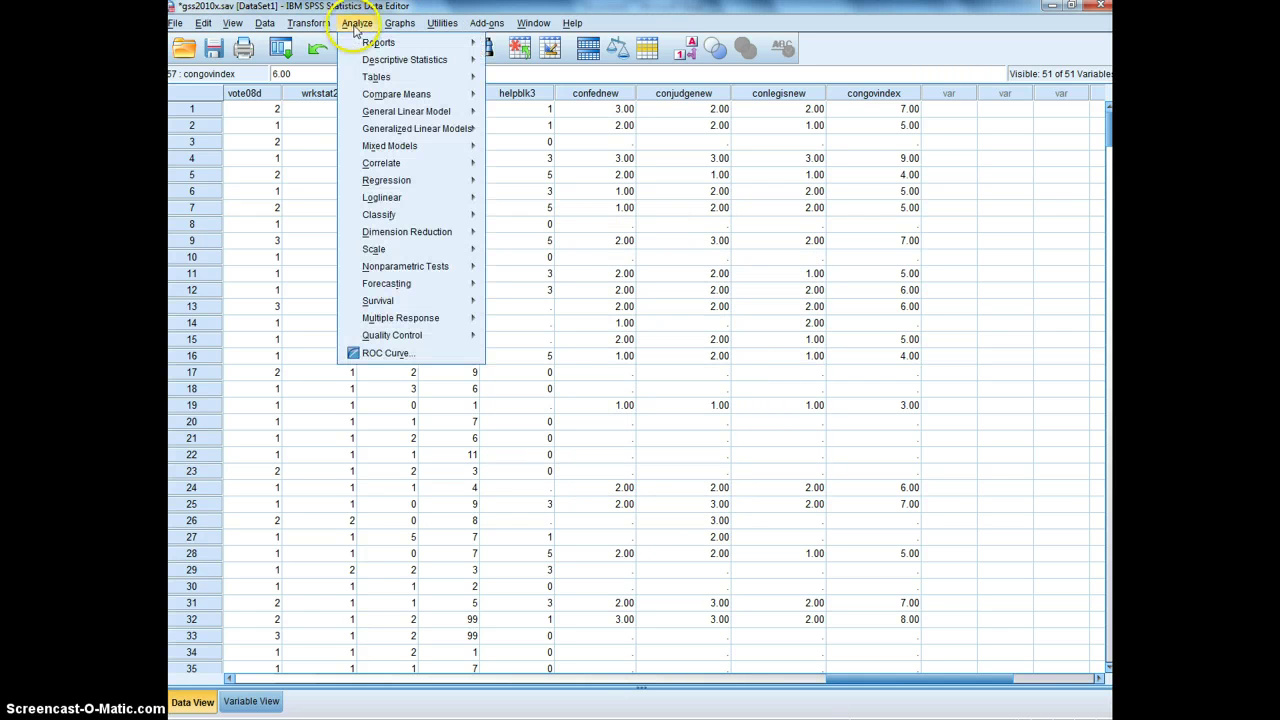
mouse_move(372, 59)
click(533, 64)
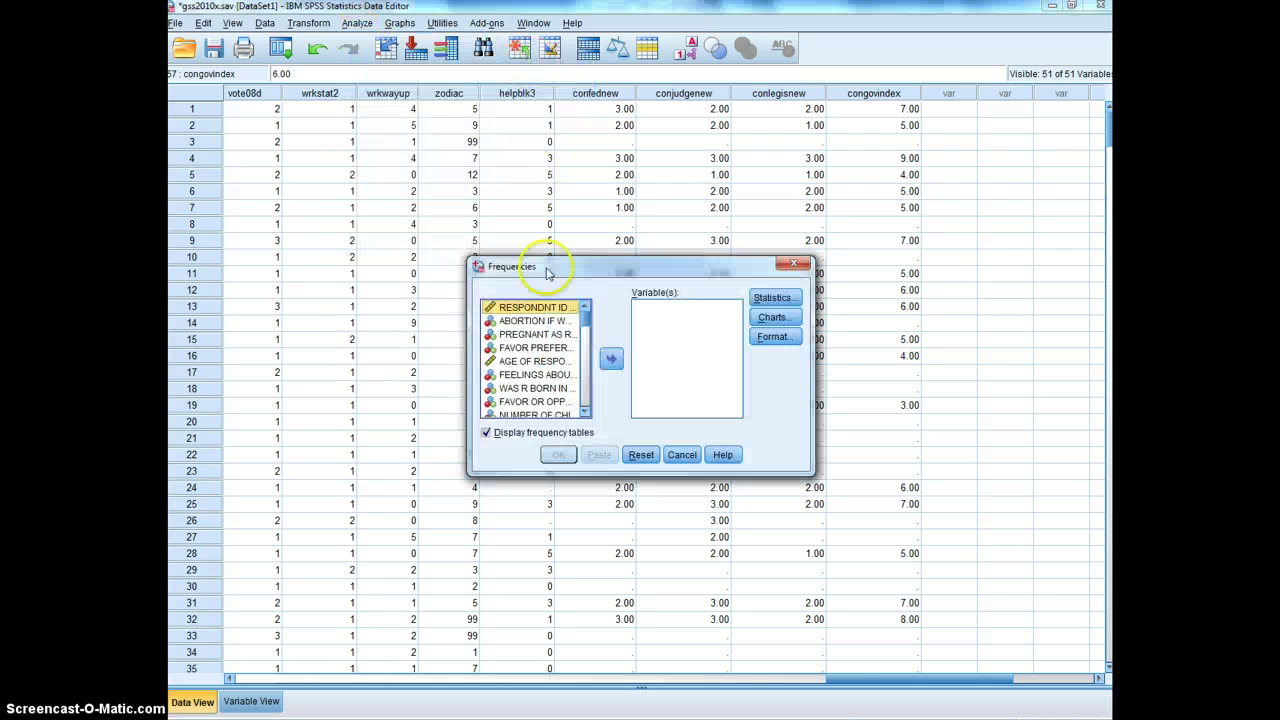
drag(585, 325, 582, 410)
click(537, 397)
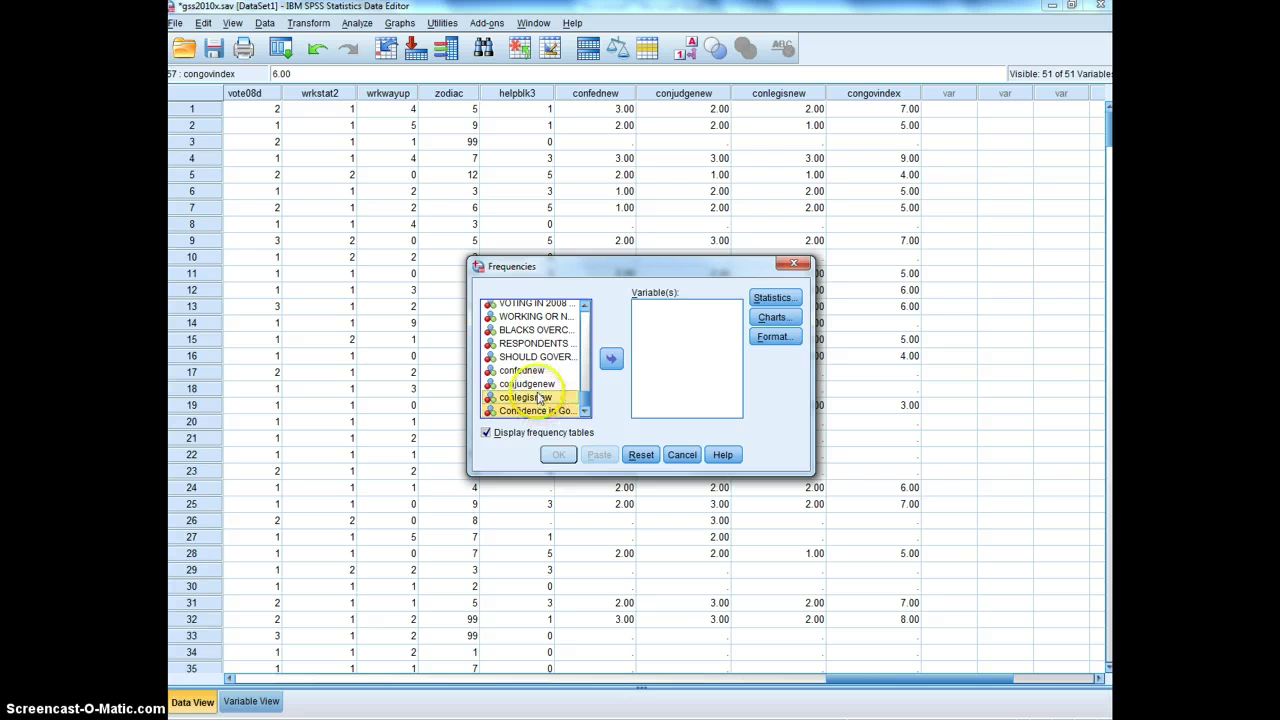
shift+click(522, 370)
click(611, 358)
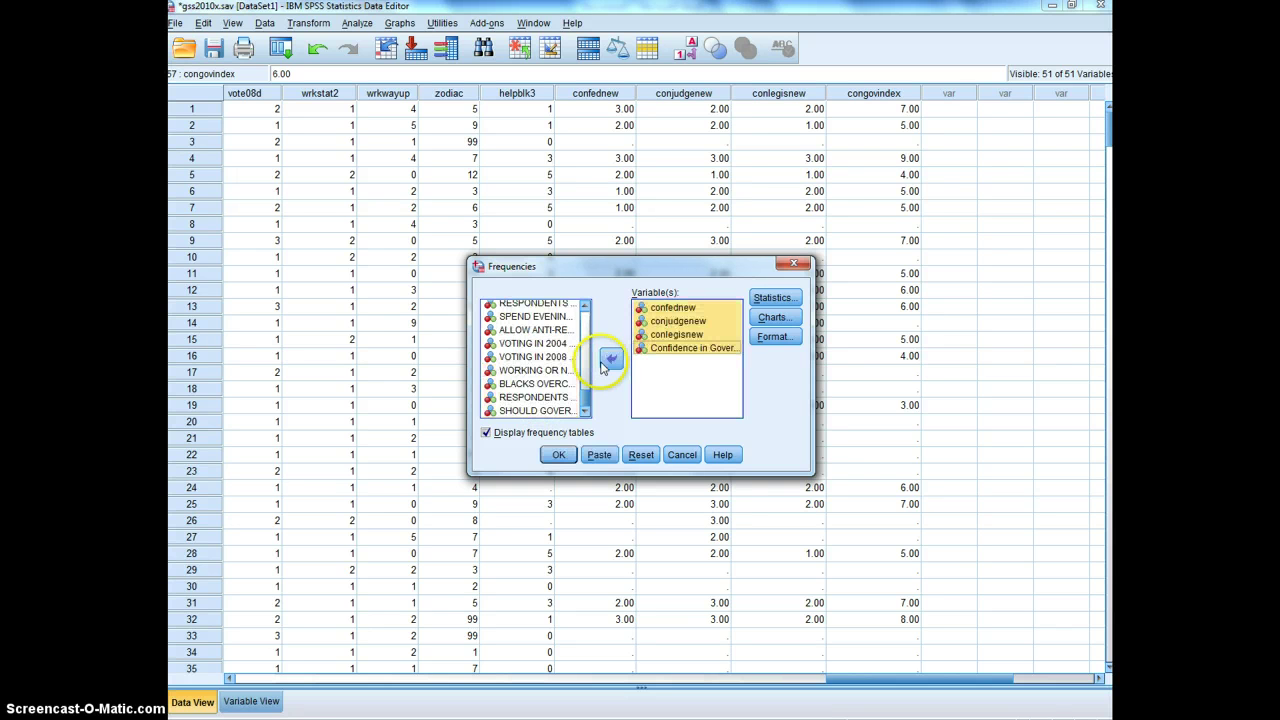
Add bar charts with percentages as chart values to the frequencies analysis and run it.
click(773, 318)
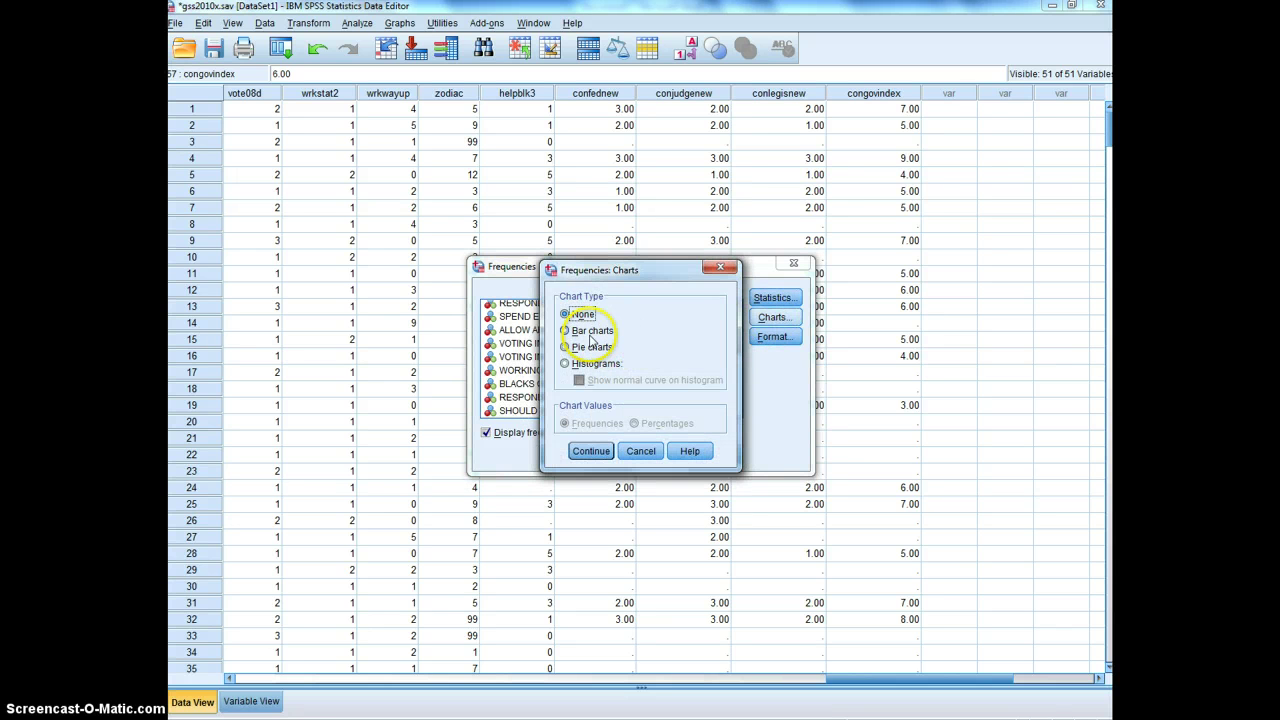
click(635, 424)
click(591, 453)
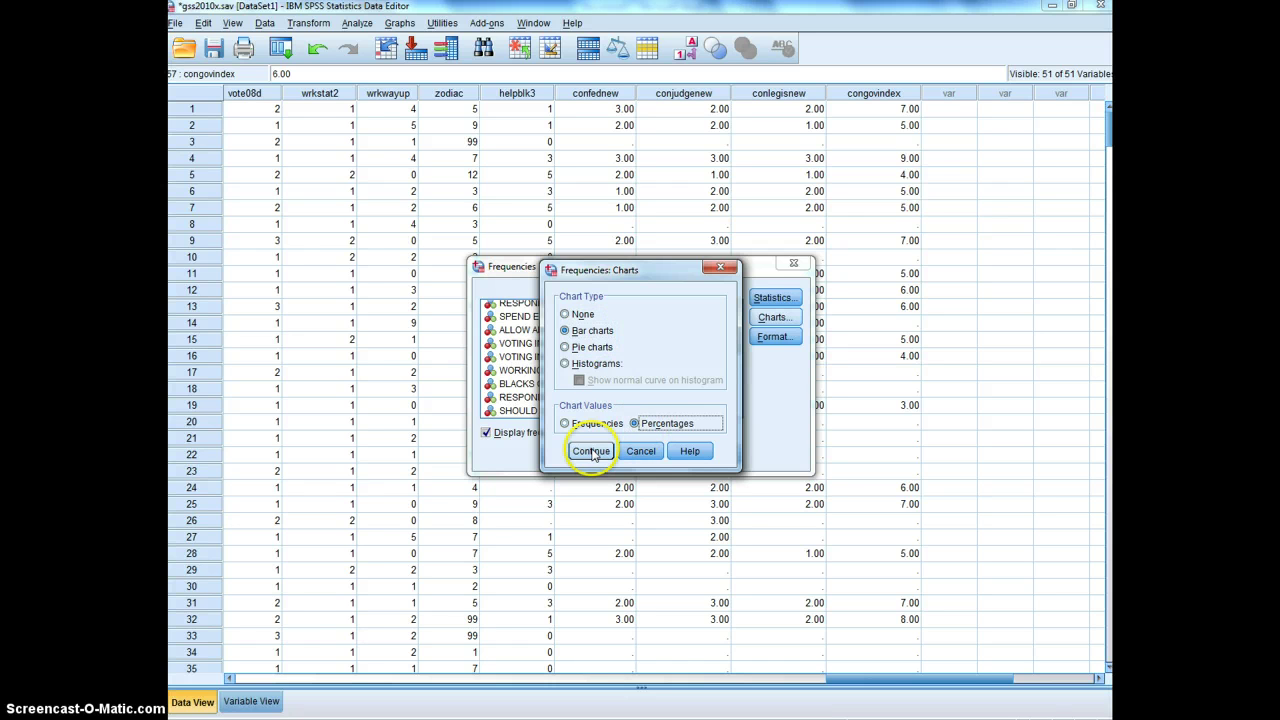
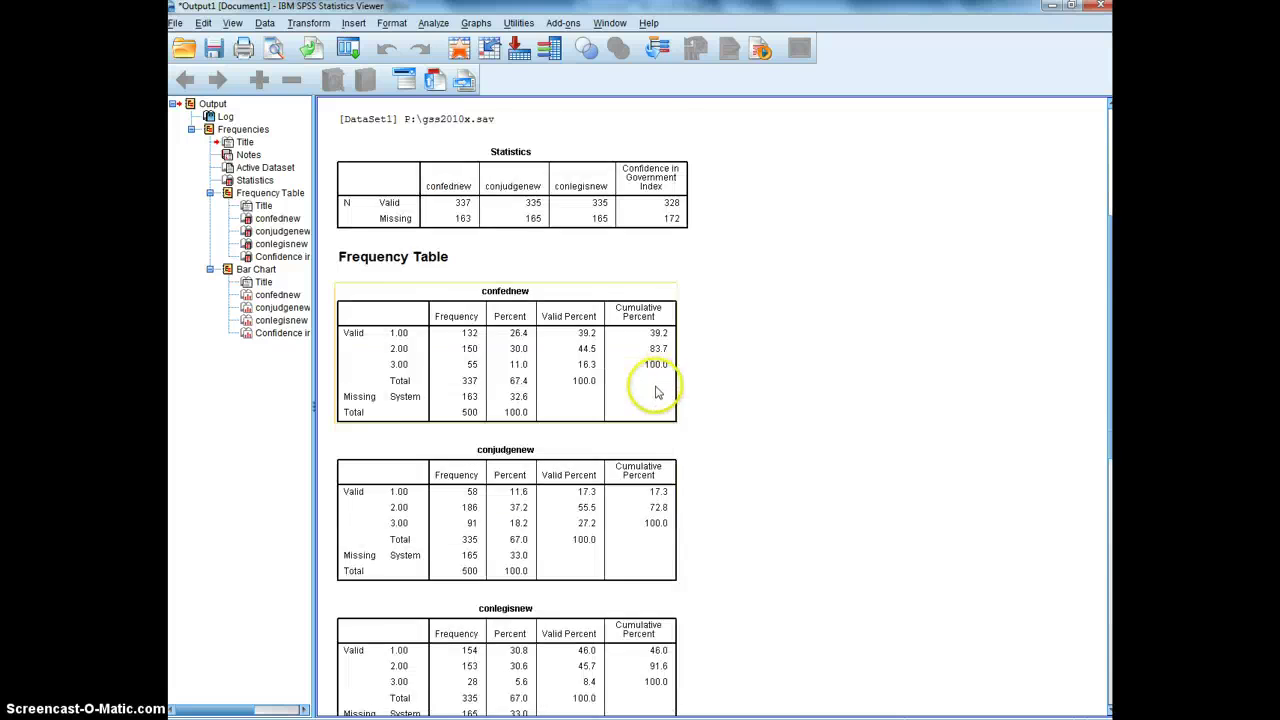
Show percent data labels on the bars of the confednew bar chart in the frequencies output.
scroll(648, 410, down, 8)
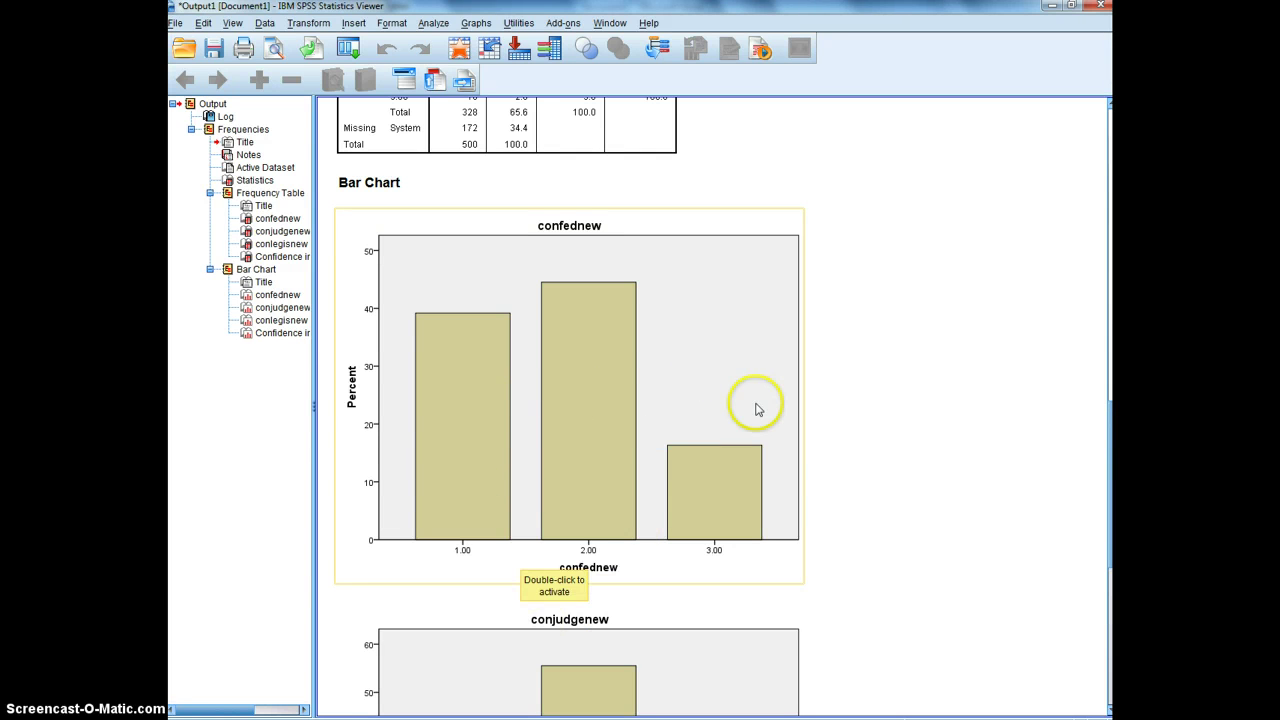
scroll(755, 405, down, 1)
scroll(563, 403, up, 1)
click(589, 309)
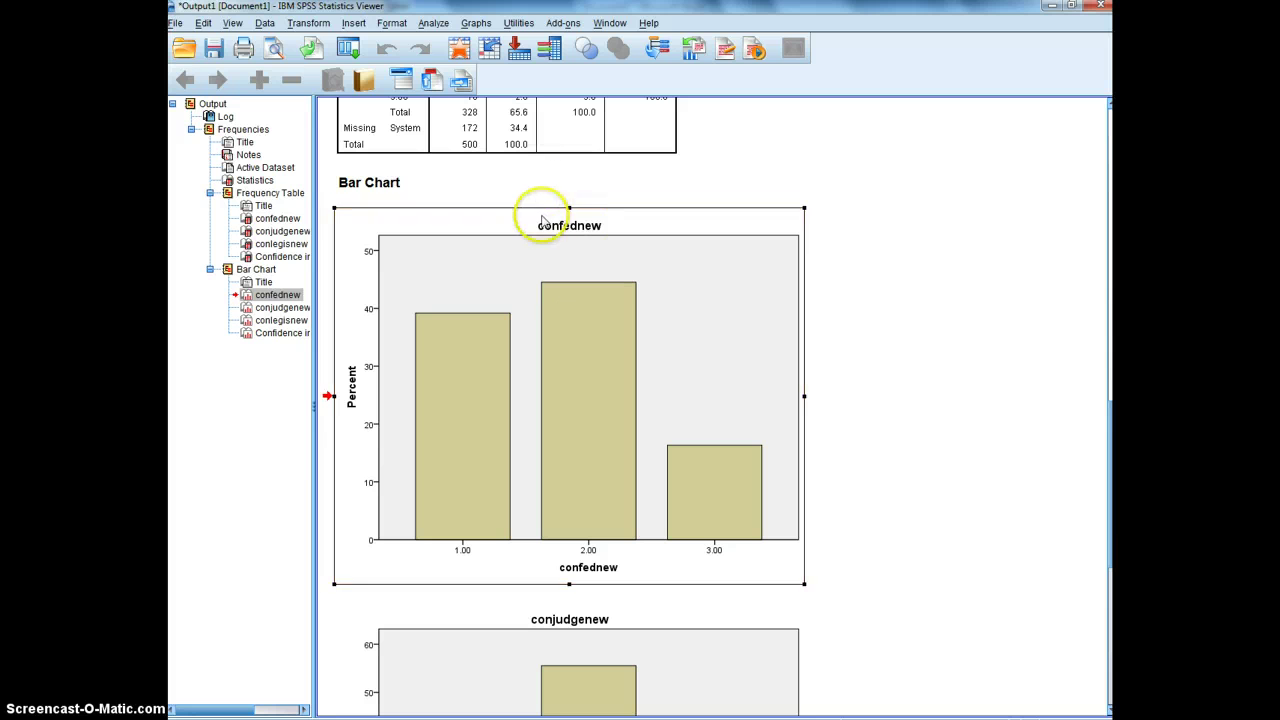
double_click(577, 332)
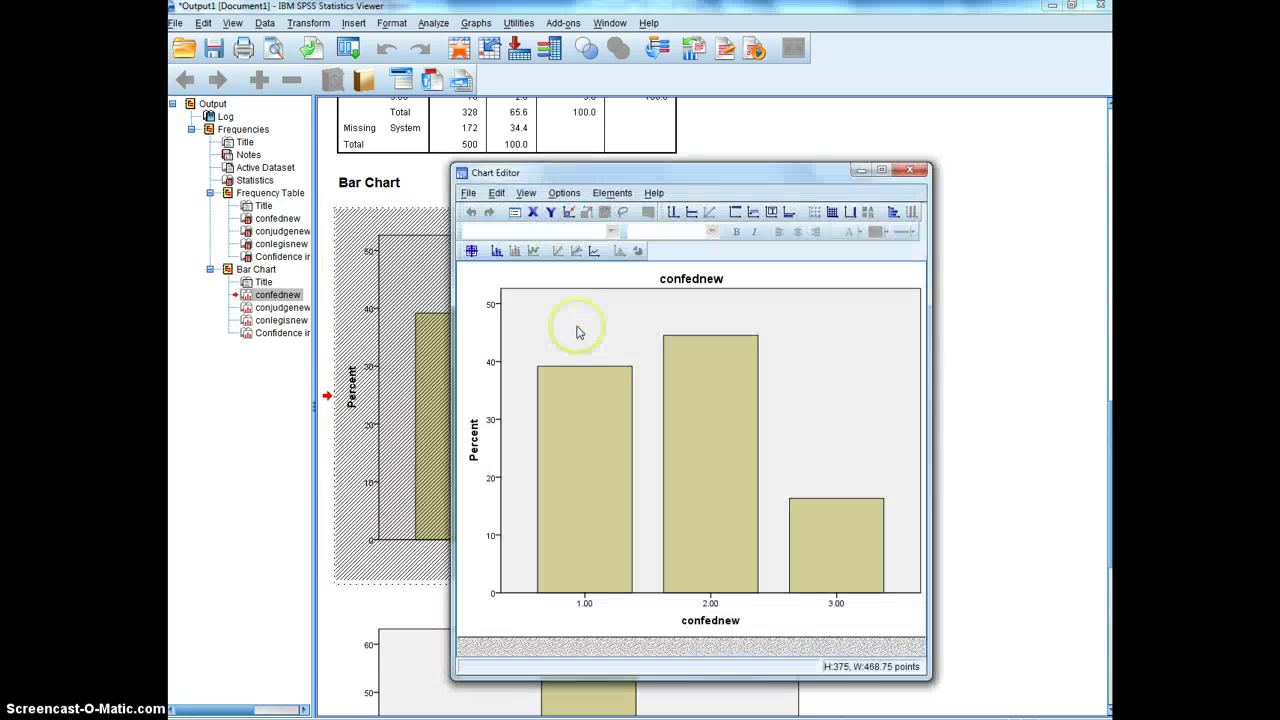
click(612, 193)
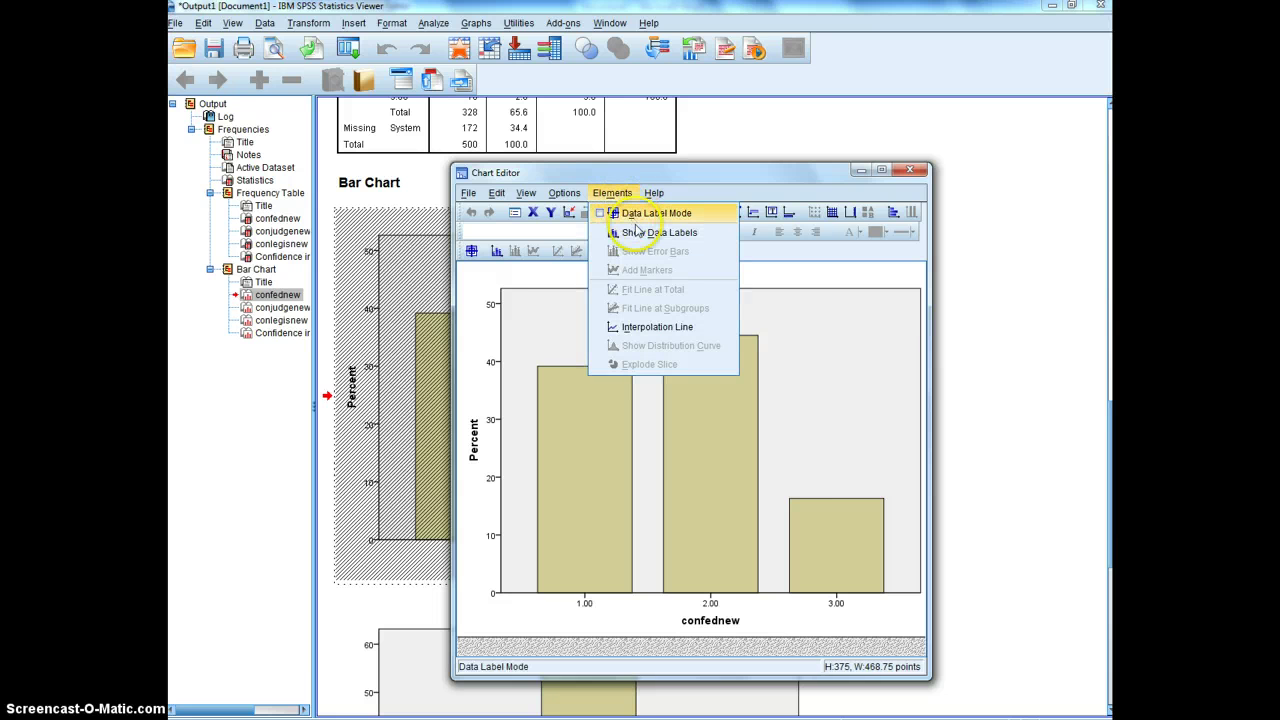
click(640, 232)
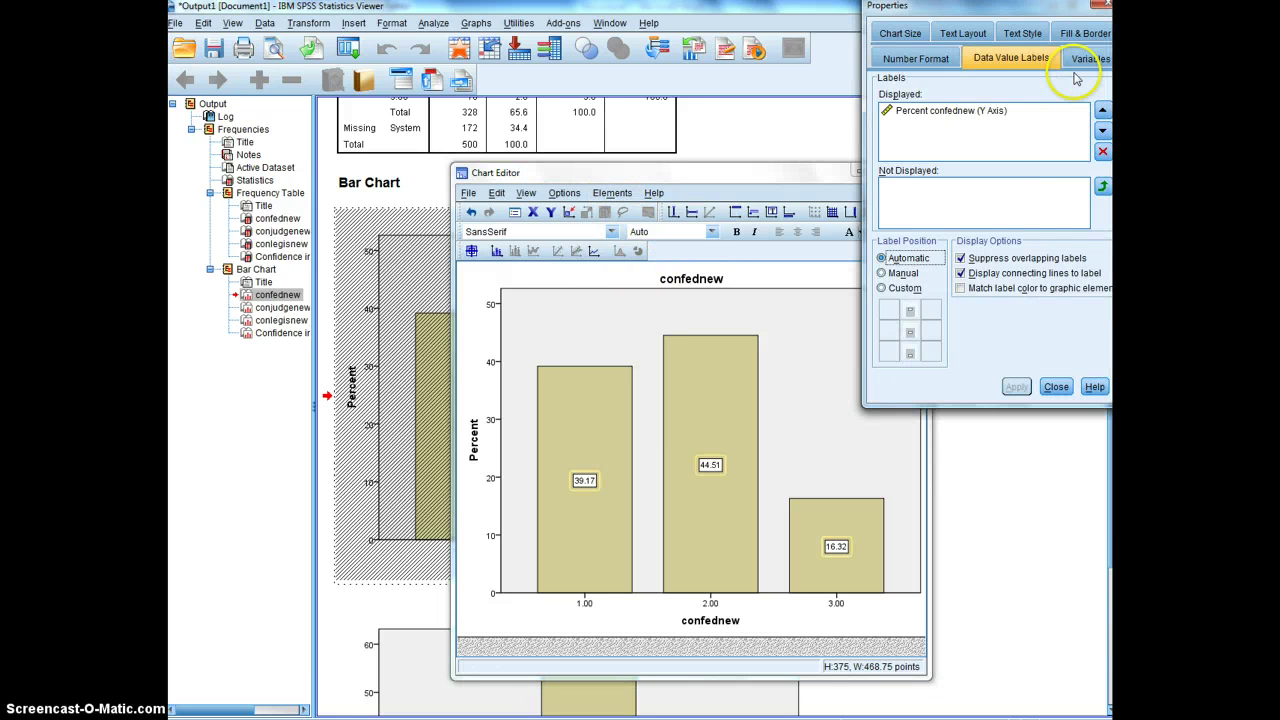
click(1100, 7)
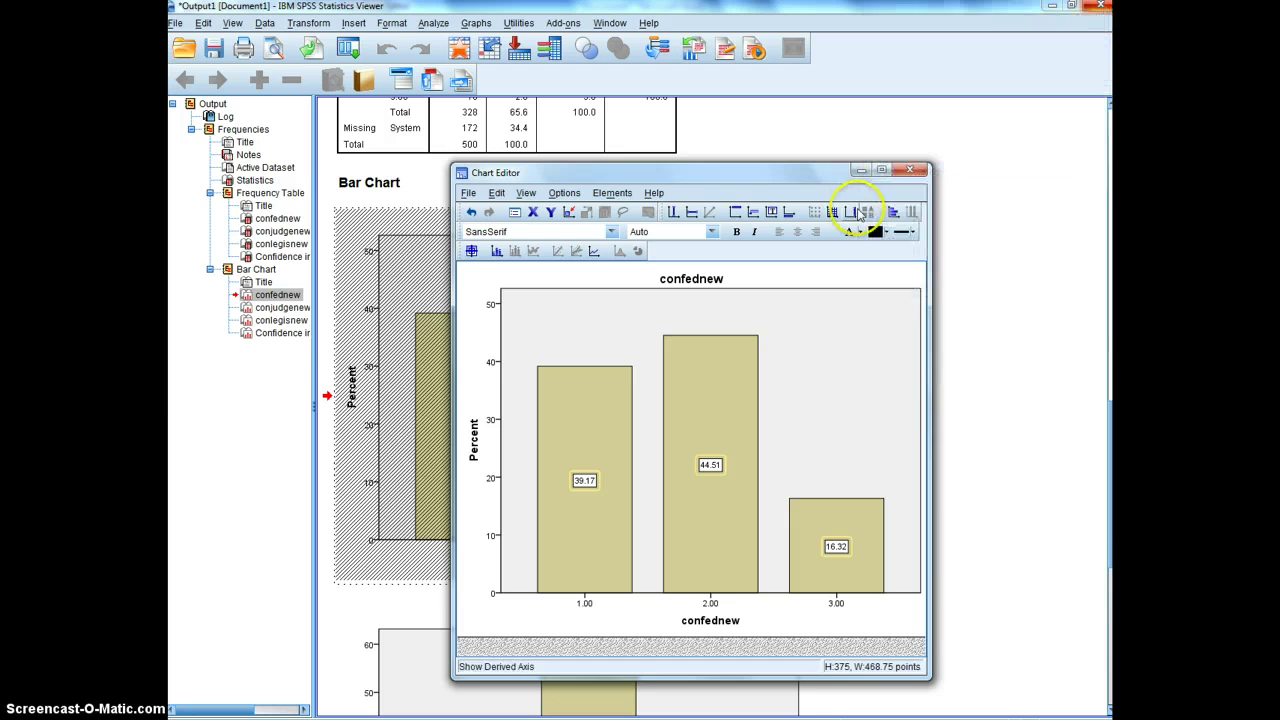
click(921, 172)
Show percent data labels on the bars of the conjudgenew bar chart in the frequencies output.
scroll(928, 309, down, 2)
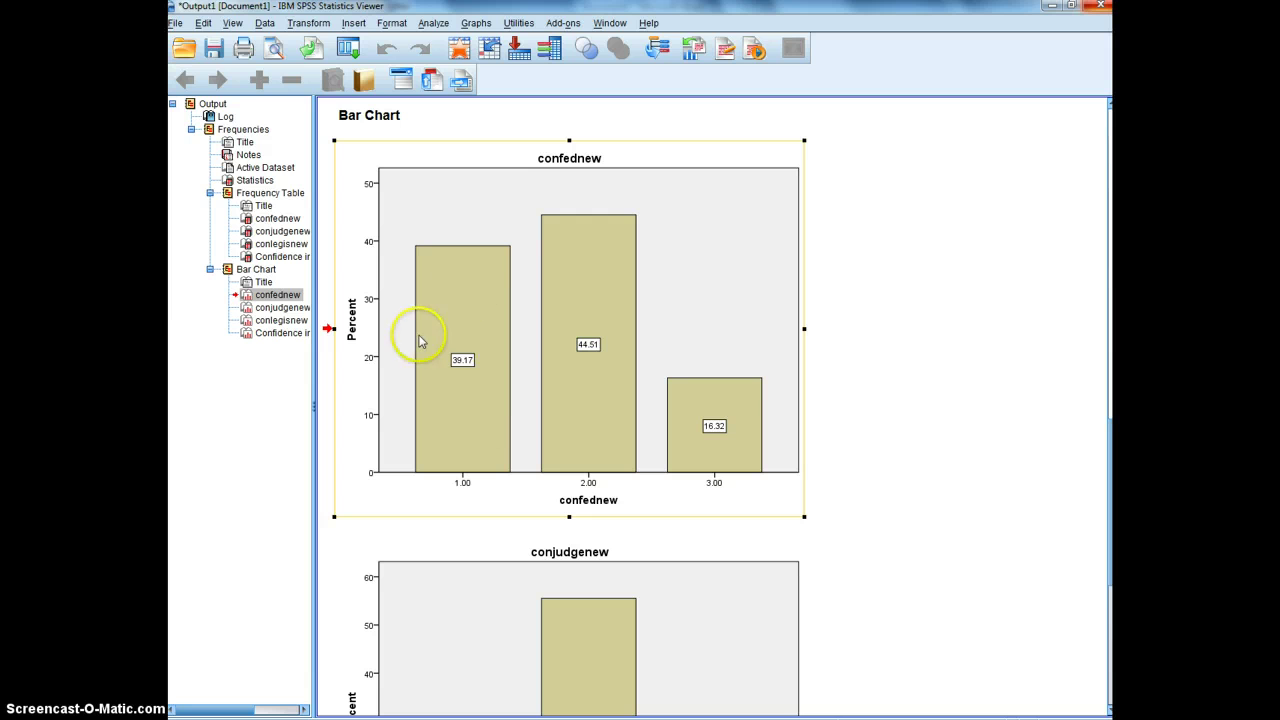
scroll(459, 551, down, 7)
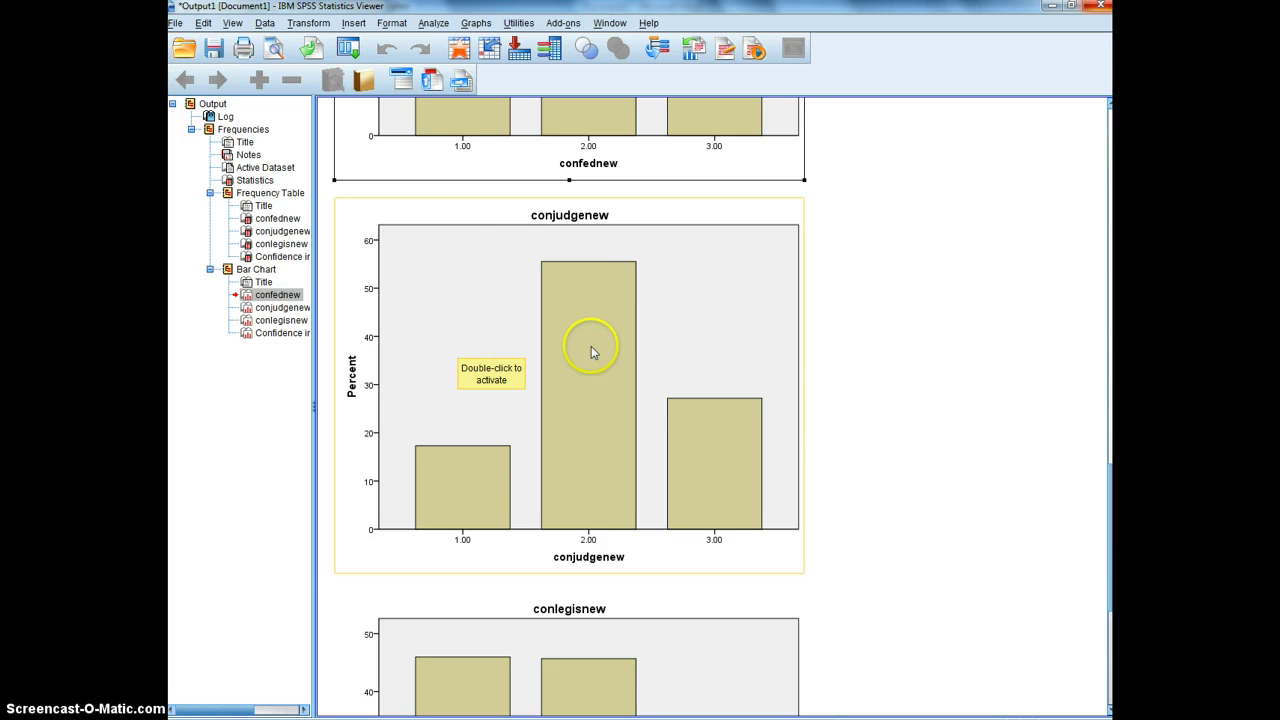
double_click(697, 452)
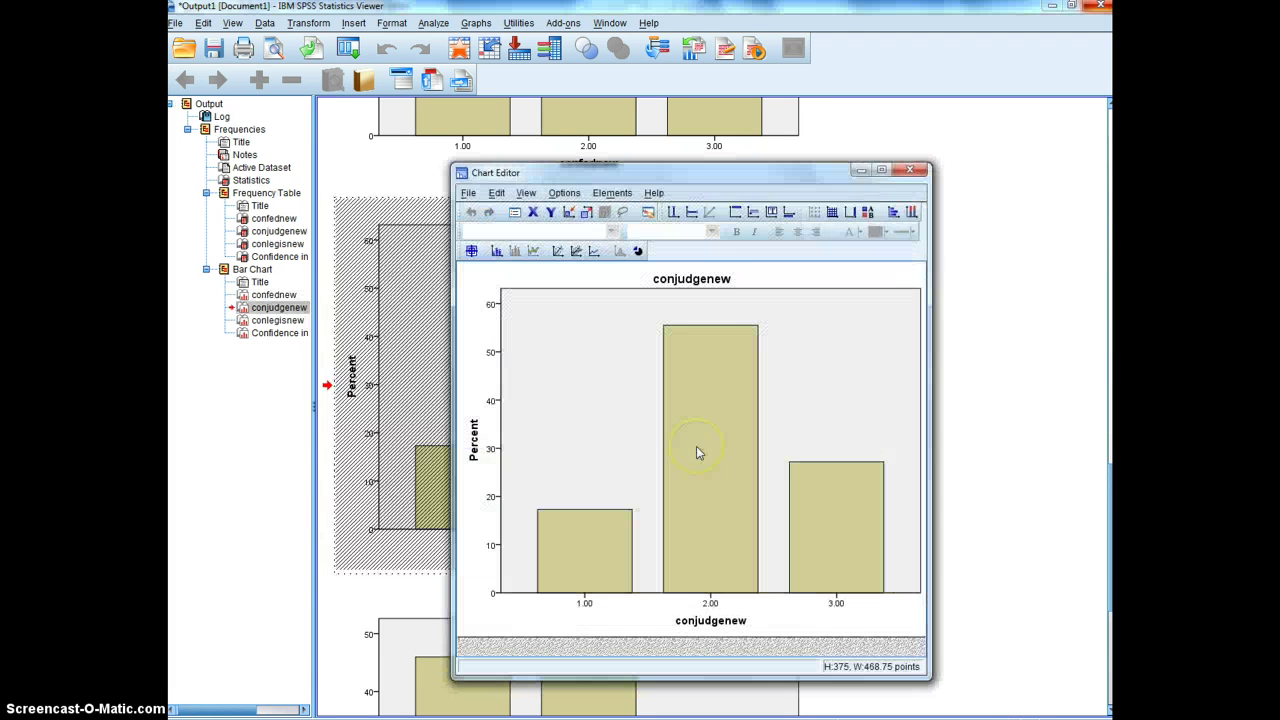
click(617, 194)
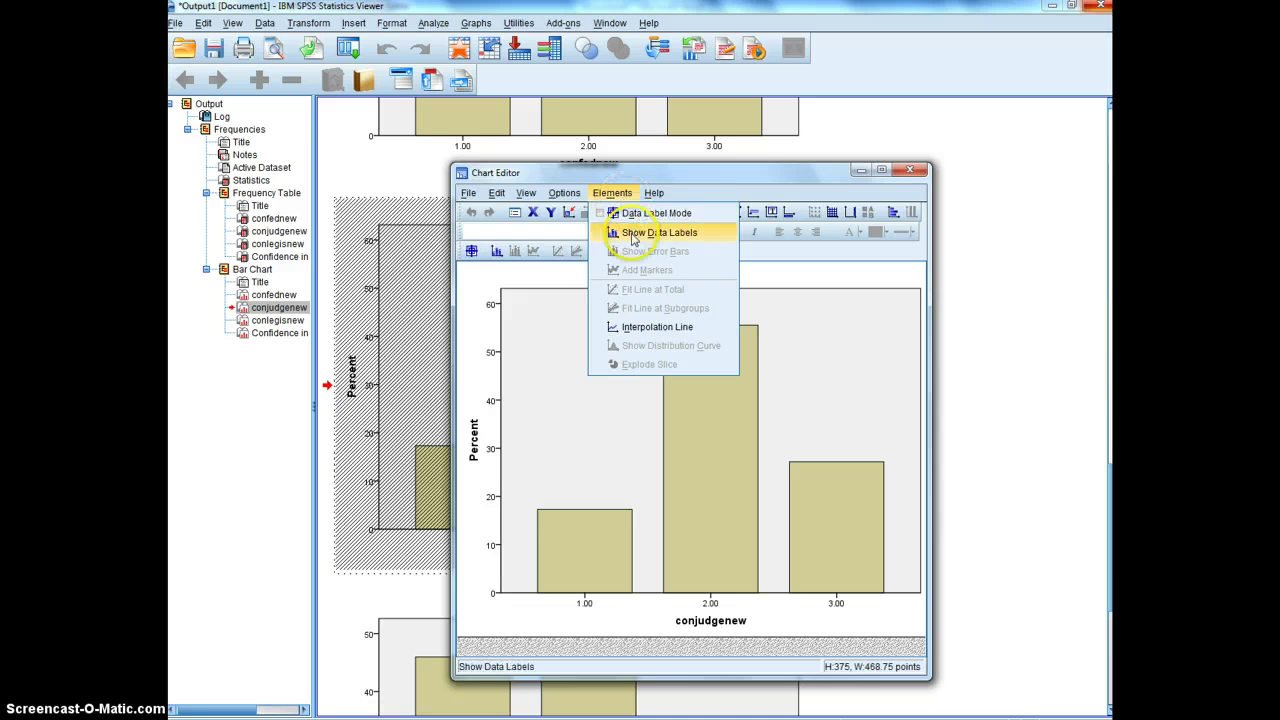
click(632, 232)
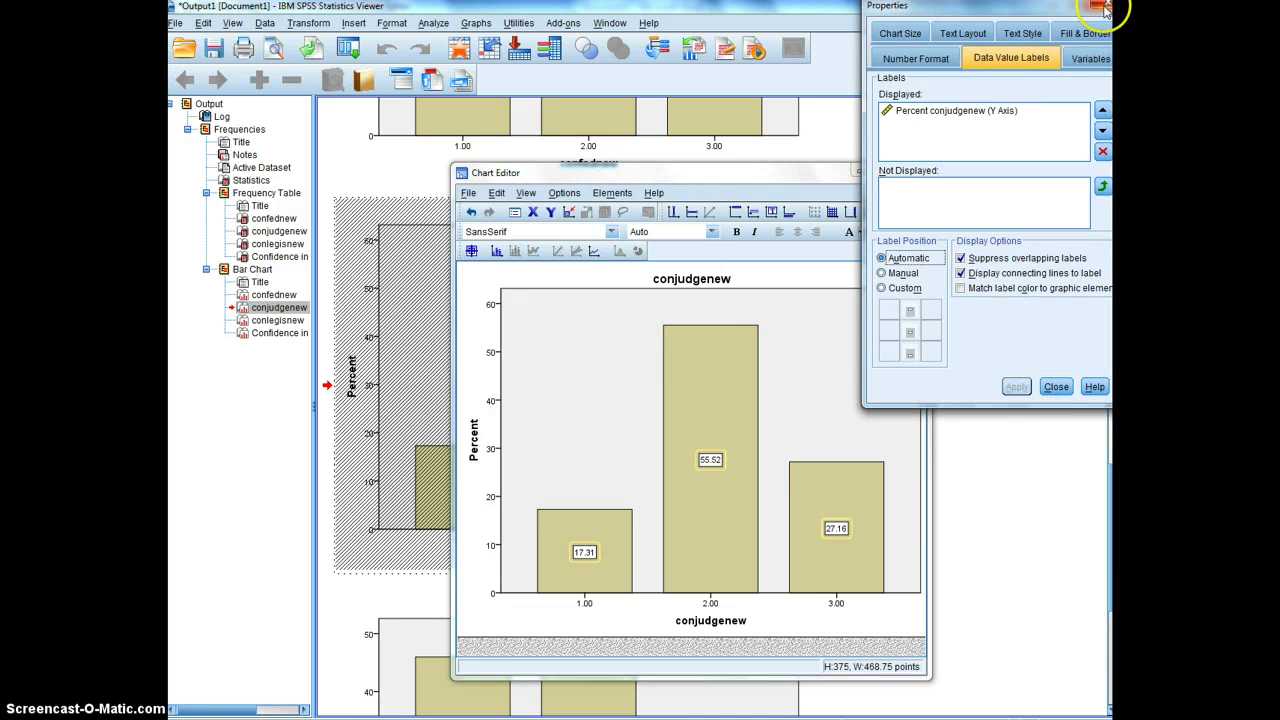
click(1103, 8)
click(910, 169)
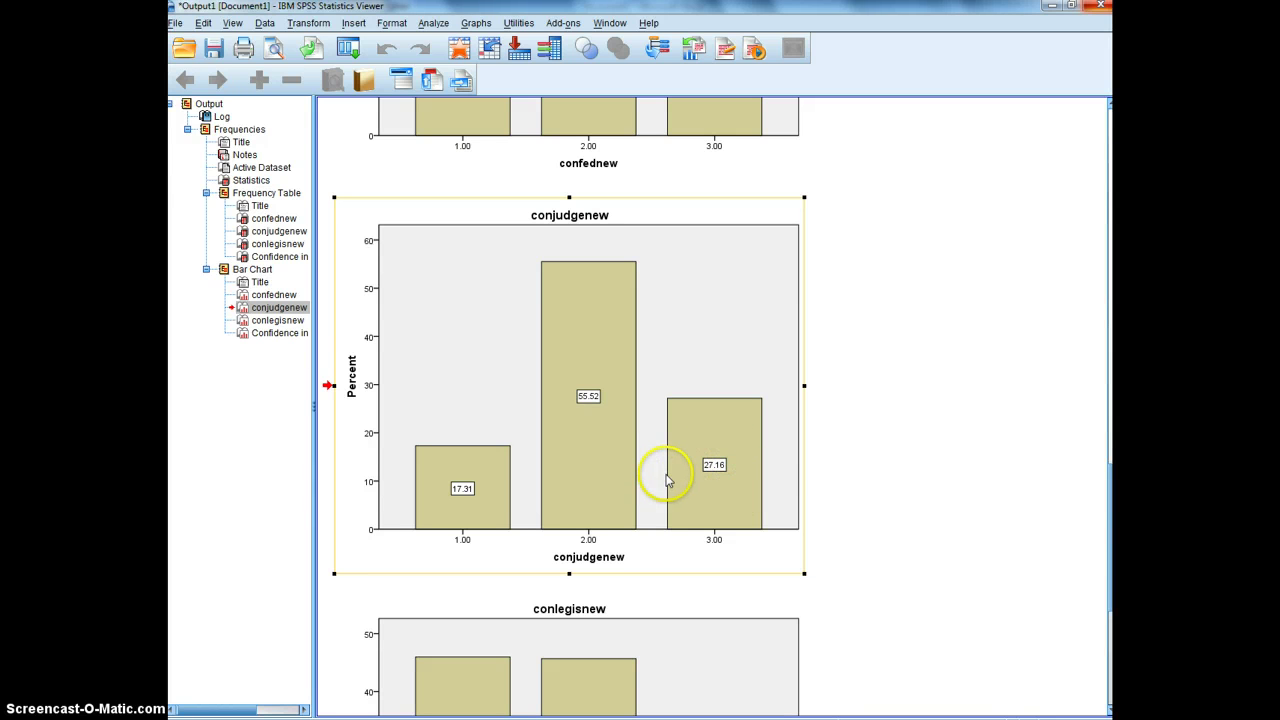
Show percent data labels on the bars of the conlegisnew bar chart in the frequencies output.
scroll(688, 408, up, 3)
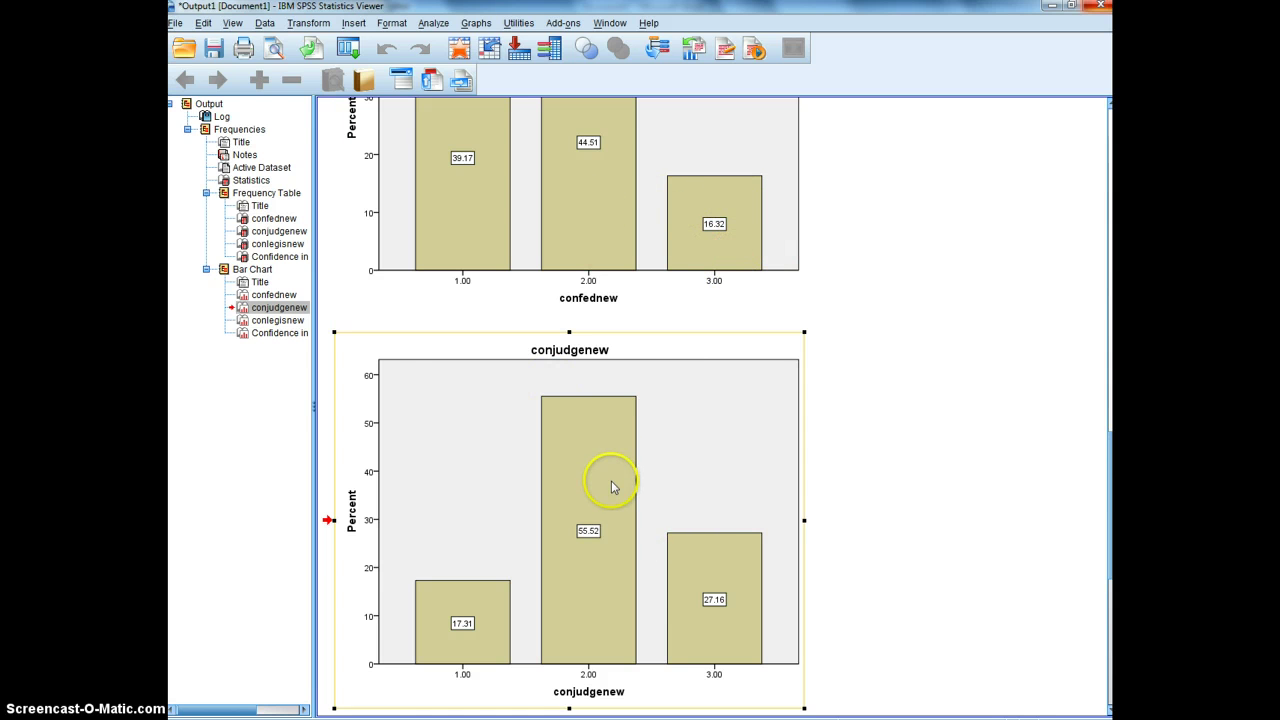
scroll(611, 489, down, 12)
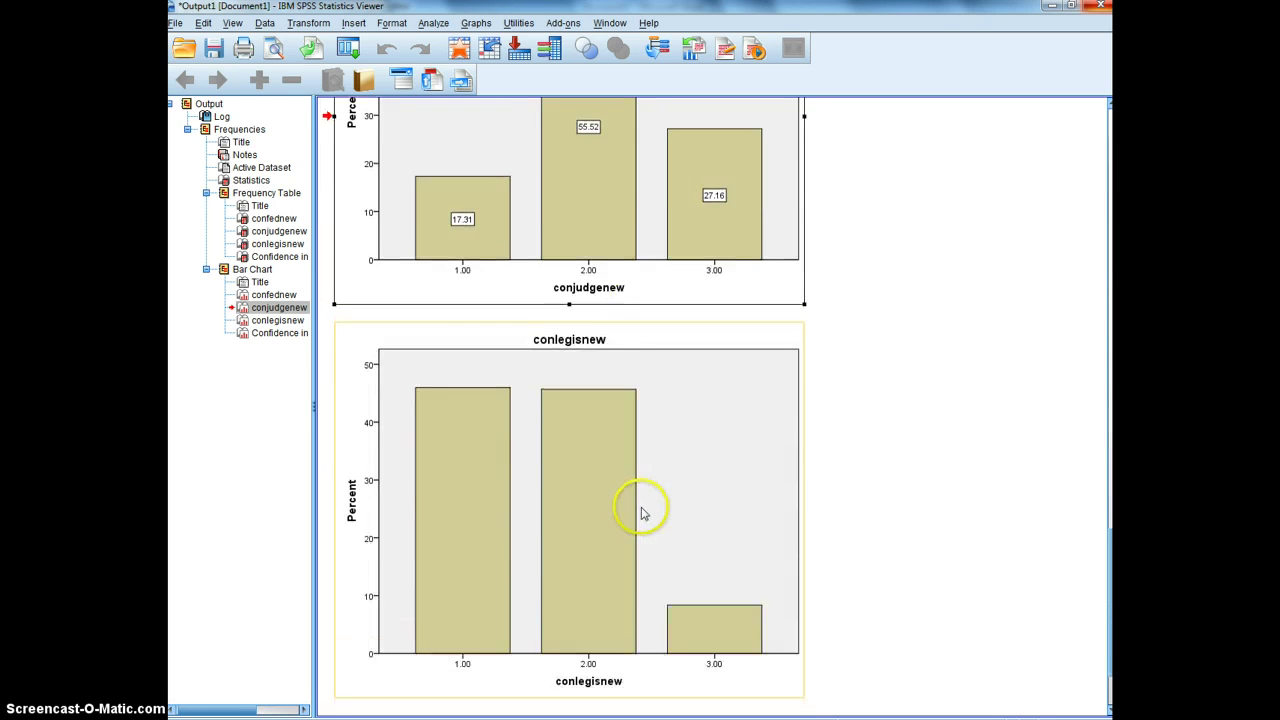
double_click(633, 450)
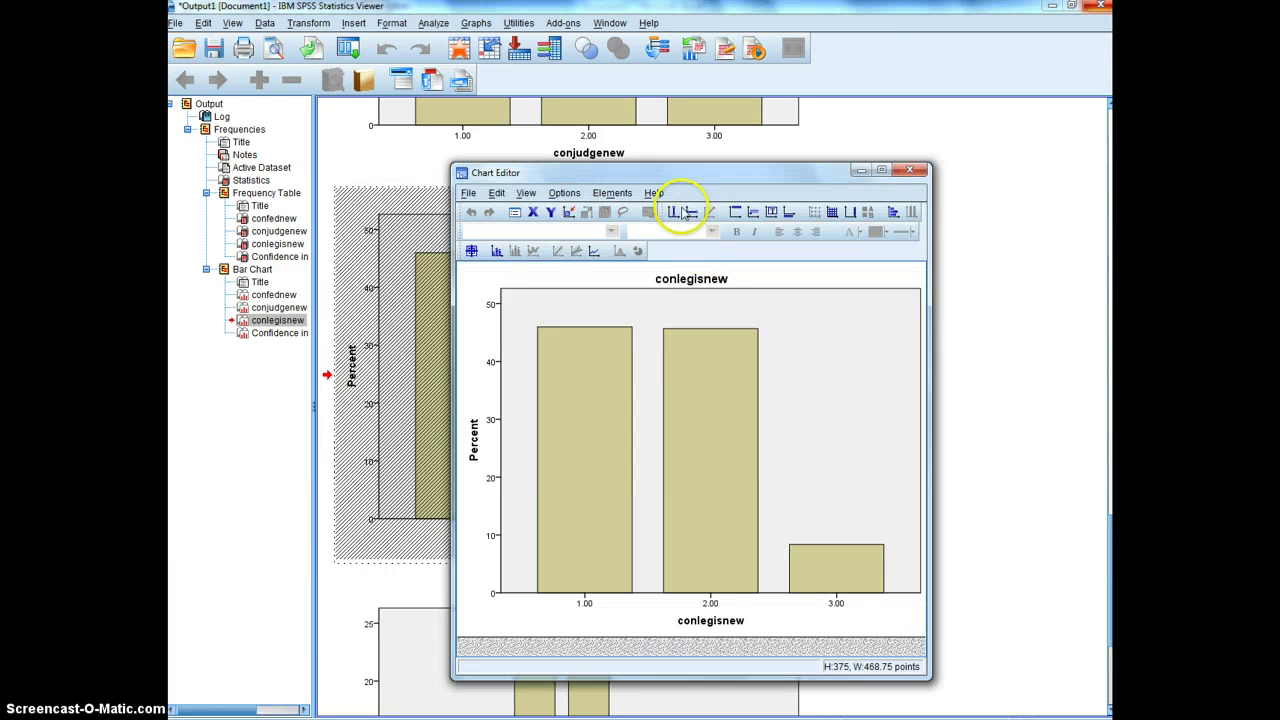
click(614, 194)
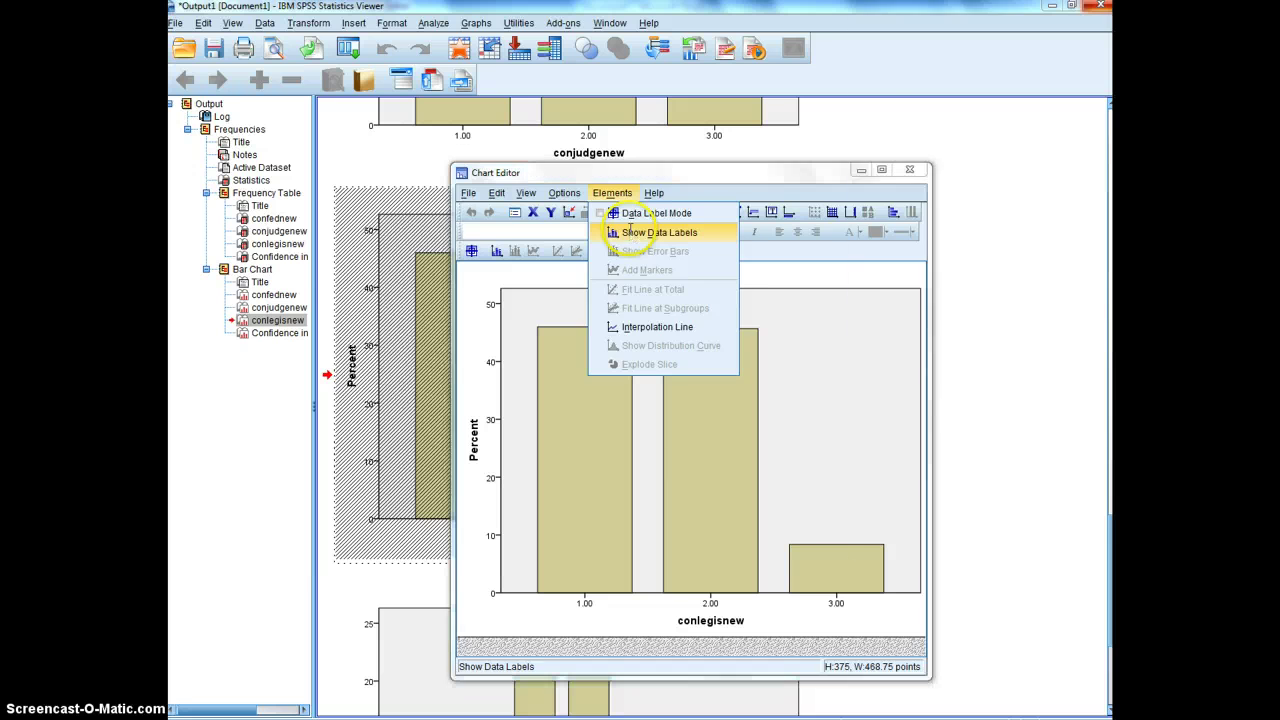
click(650, 233)
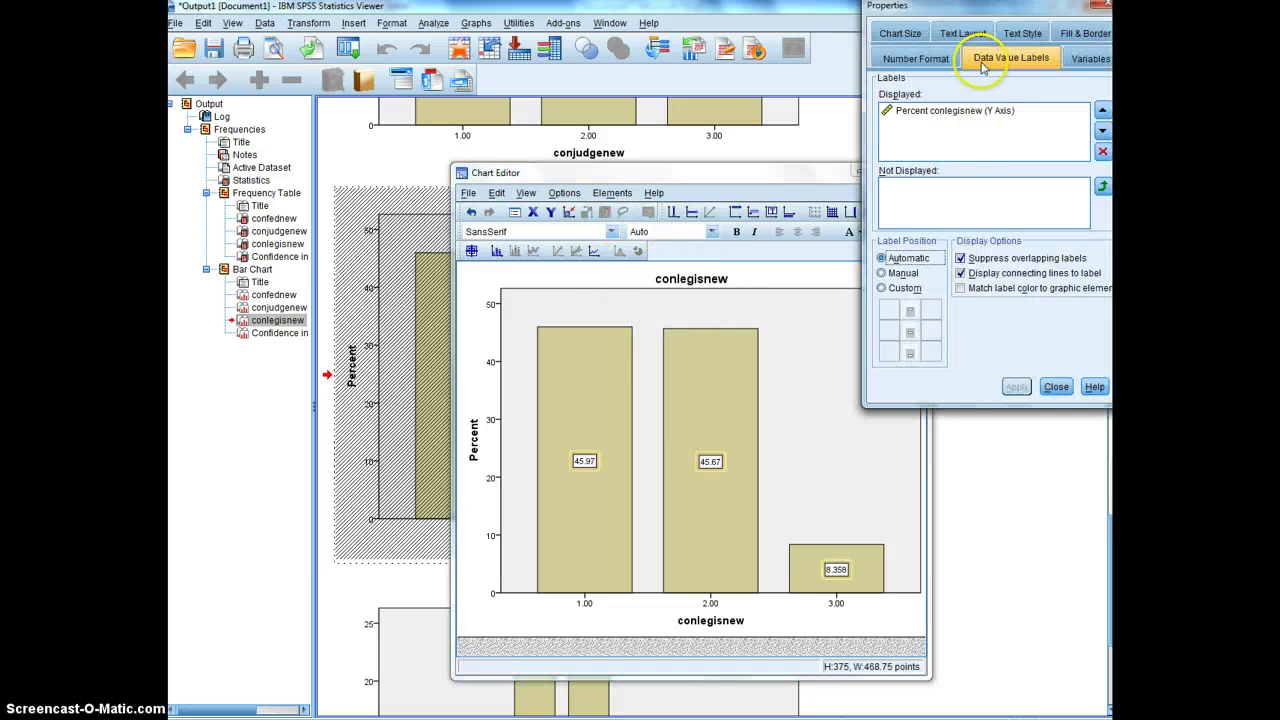
click(1102, 10)
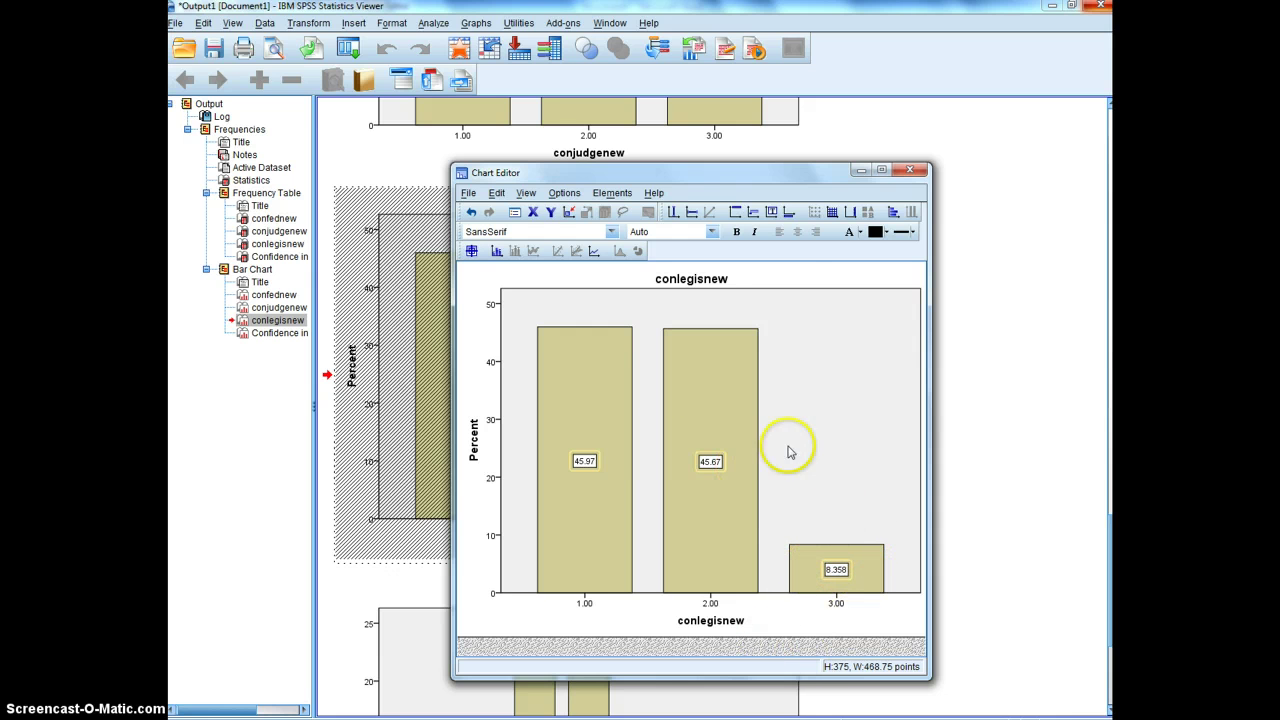
click(909, 170)
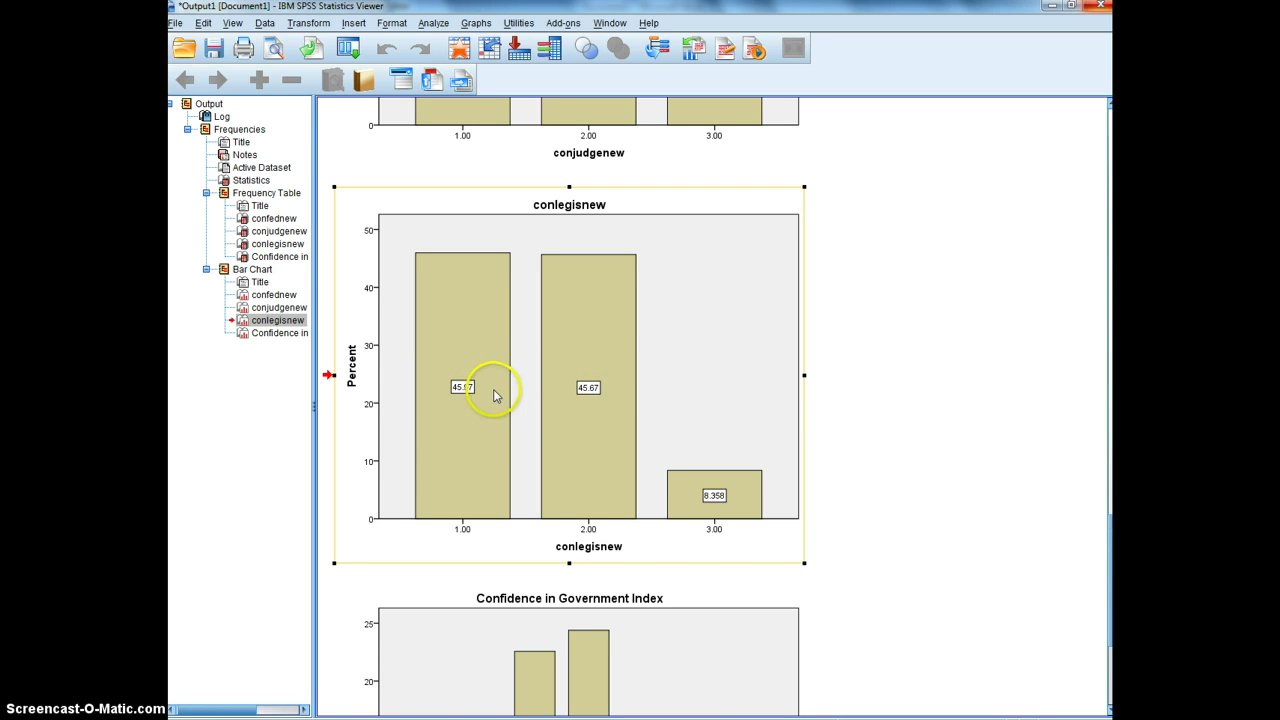
Show percent data labels on the bars of the Confidence in Government Index bar chart.
scroll(487, 421, down, 5)
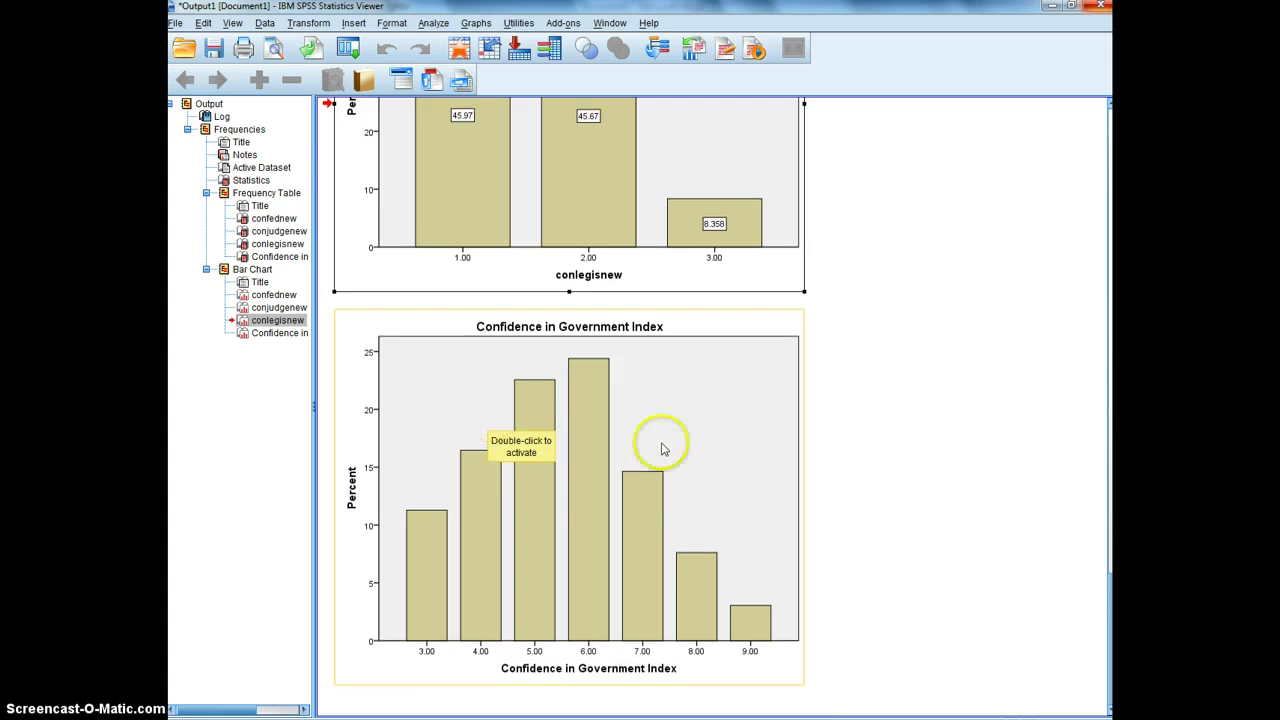
double_click(581, 486)
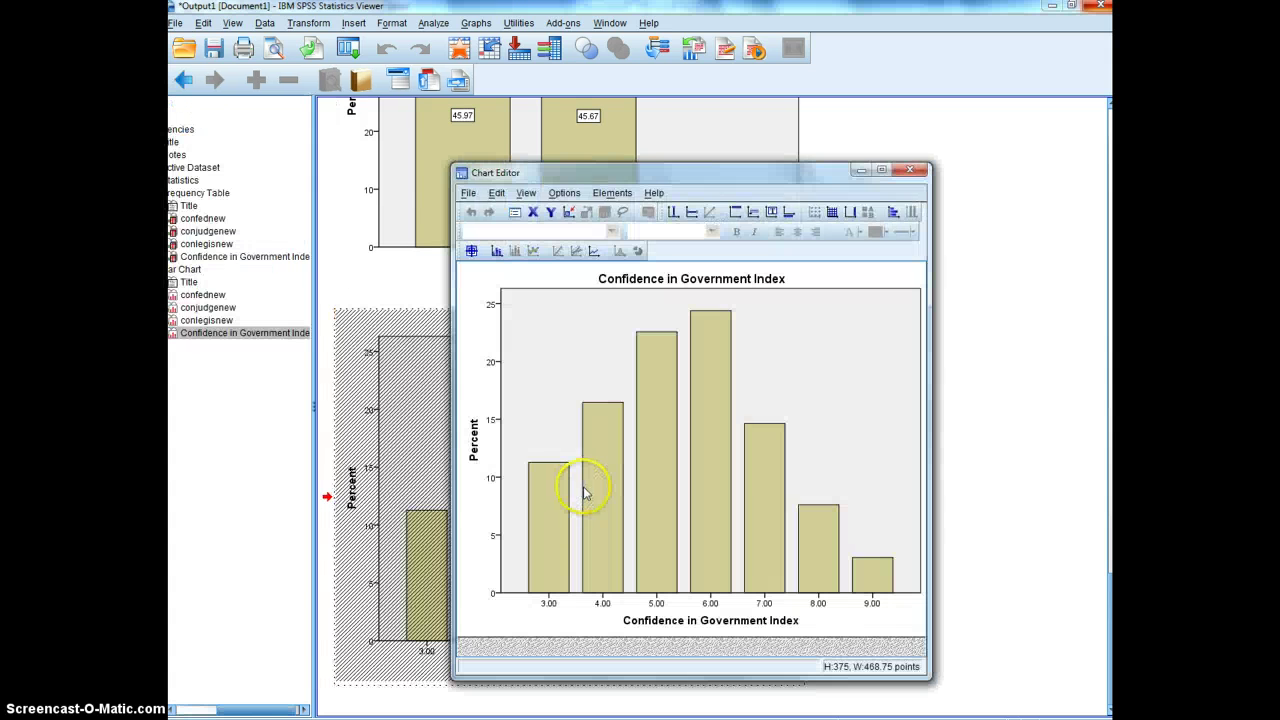
click(612, 192)
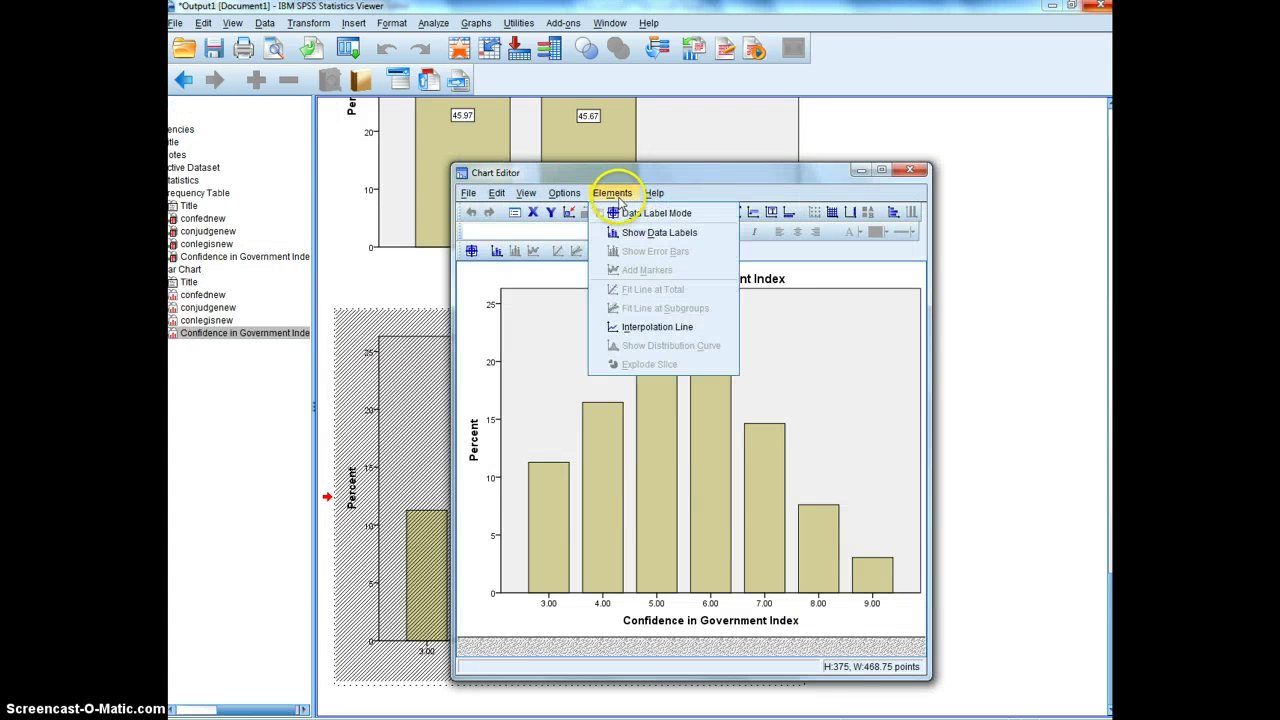
click(658, 233)
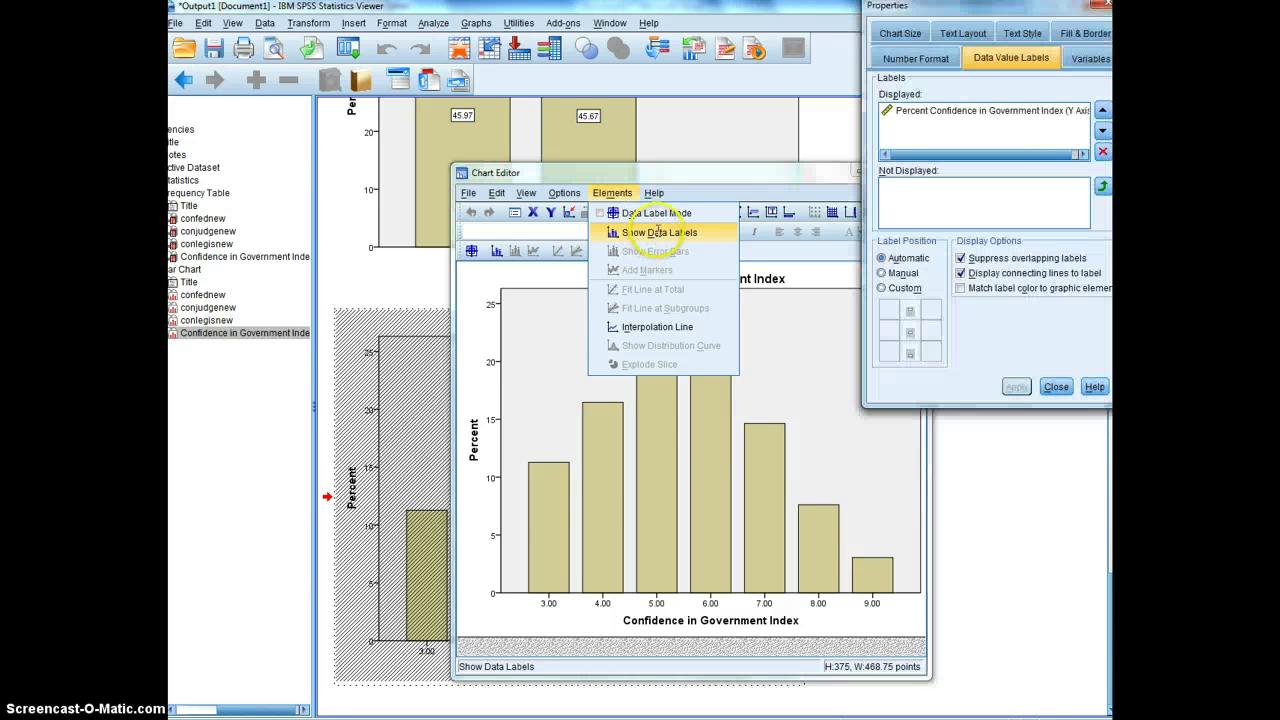
click(1102, 8)
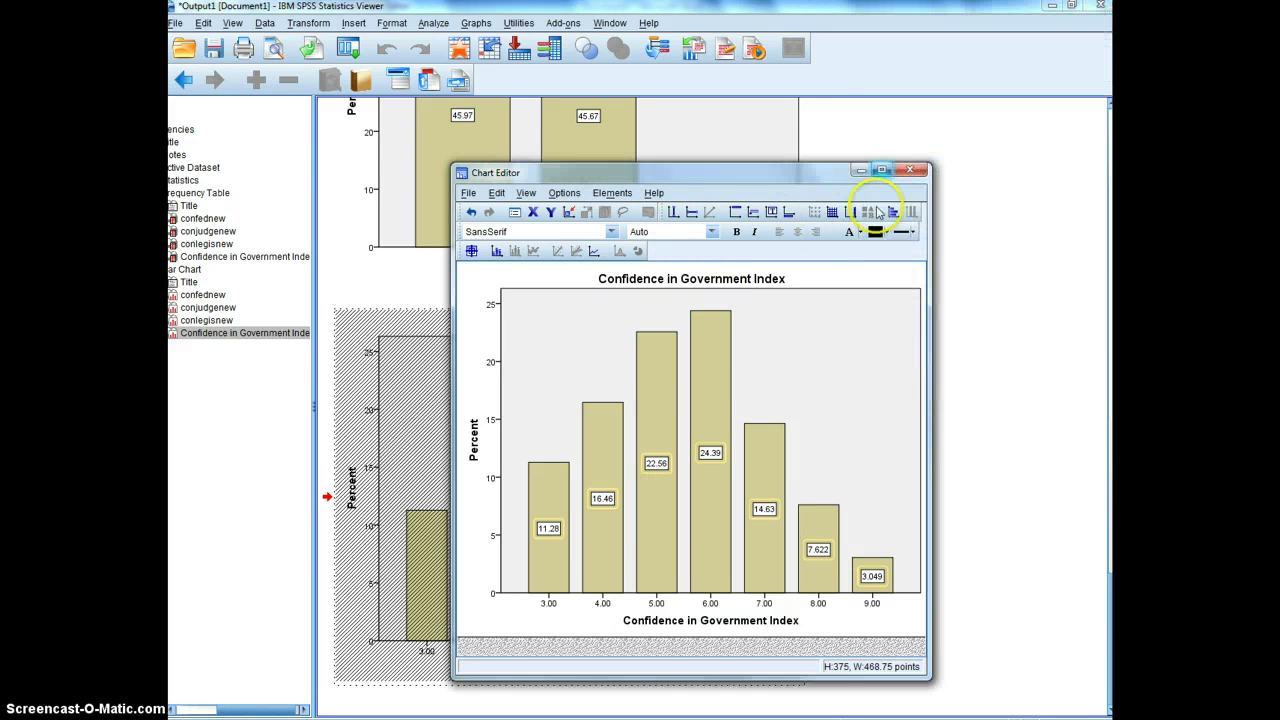
click(909, 176)
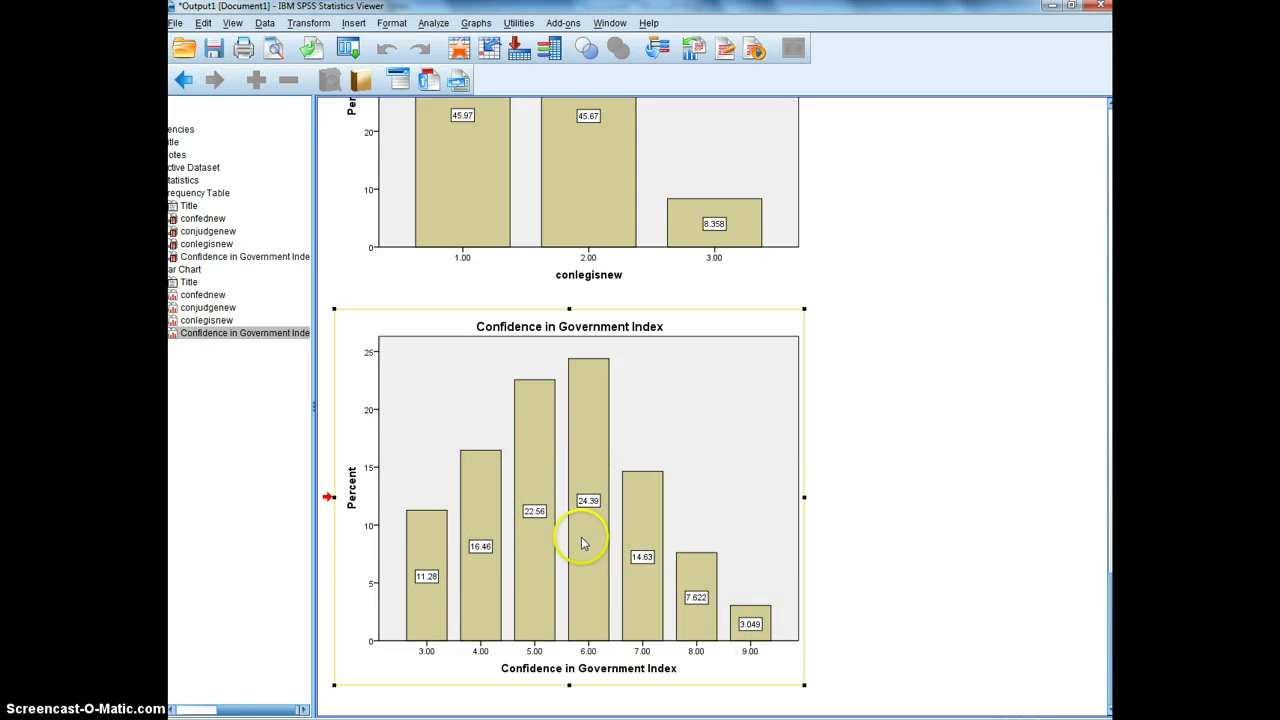
click(762, 638)
click(760, 638)
click(583, 548)
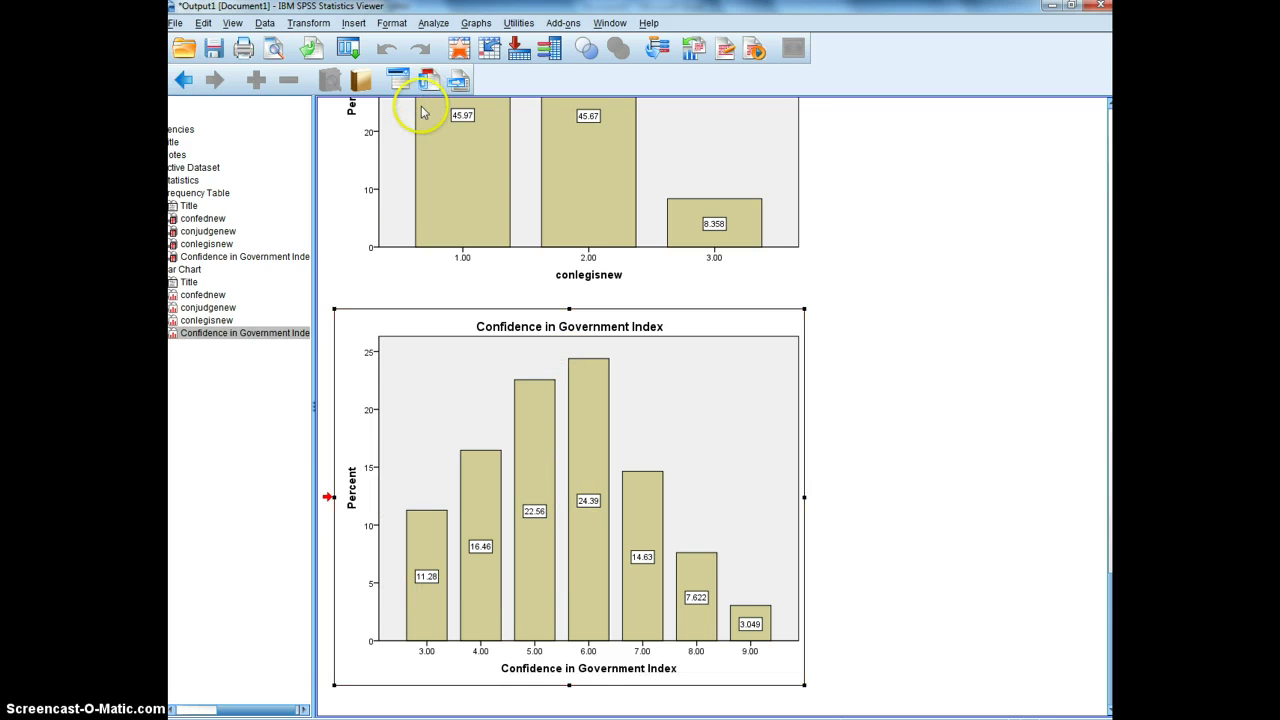